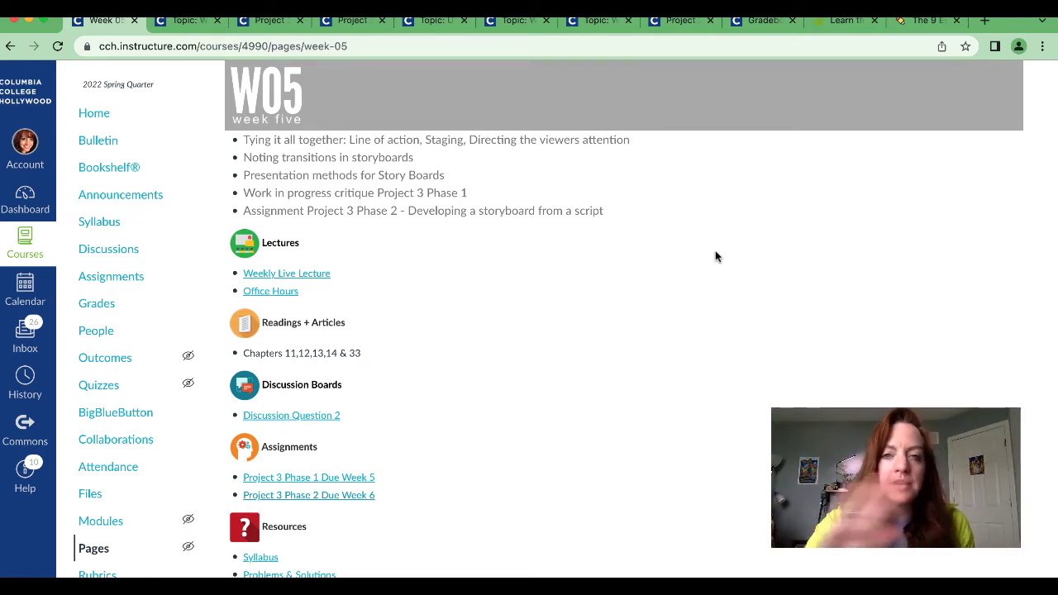
Review the Week 05 overview page and the W05 - Discussion Question 02 topic.
{"action": "scroll", "coordinate": [716, 256], "scroll_direction": "up", "scroll_amount": 1}
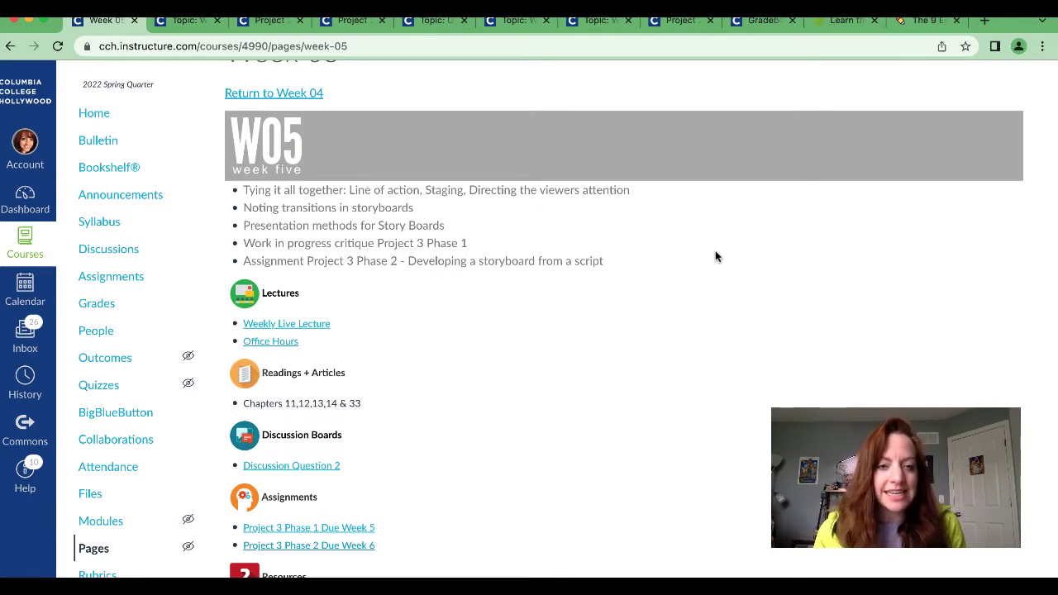
{"action": "left_click", "coordinate": [172, 25]}
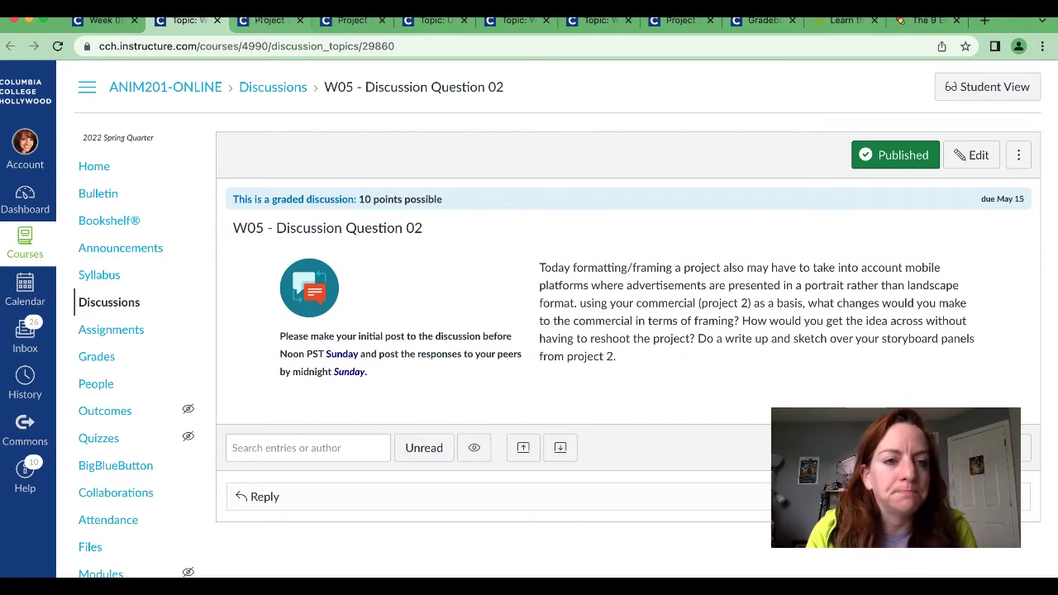
Open the Project 3 Phase 1 Due Week 5 assignment and expand the preview of TOY STORY.pdf.
{"action": "left_click", "coordinate": [259, 23]}
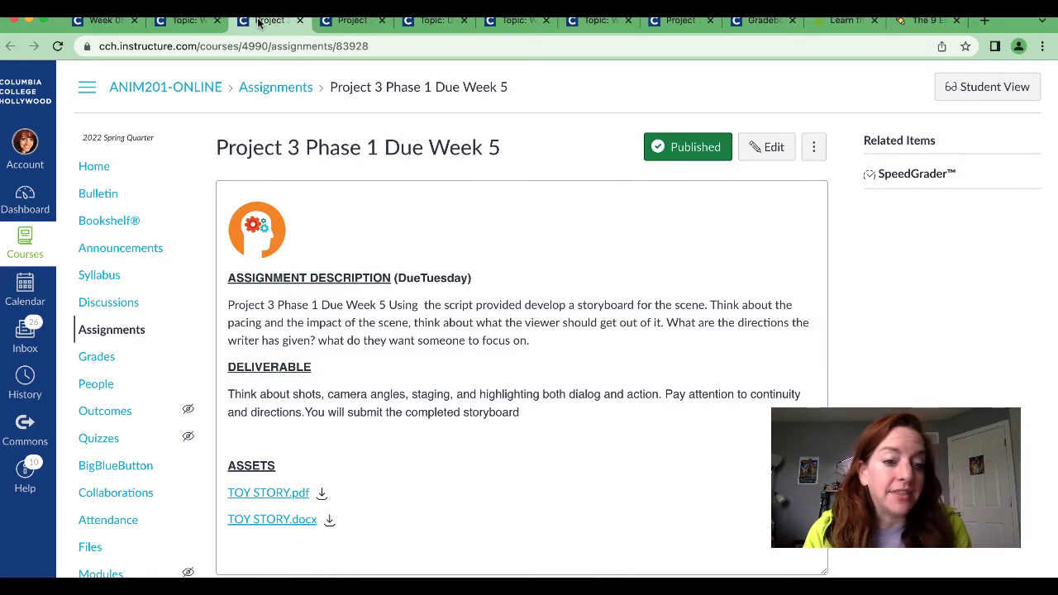
{"action": "scroll", "coordinate": [274, 309], "scroll_direction": "down", "scroll_amount": 1}
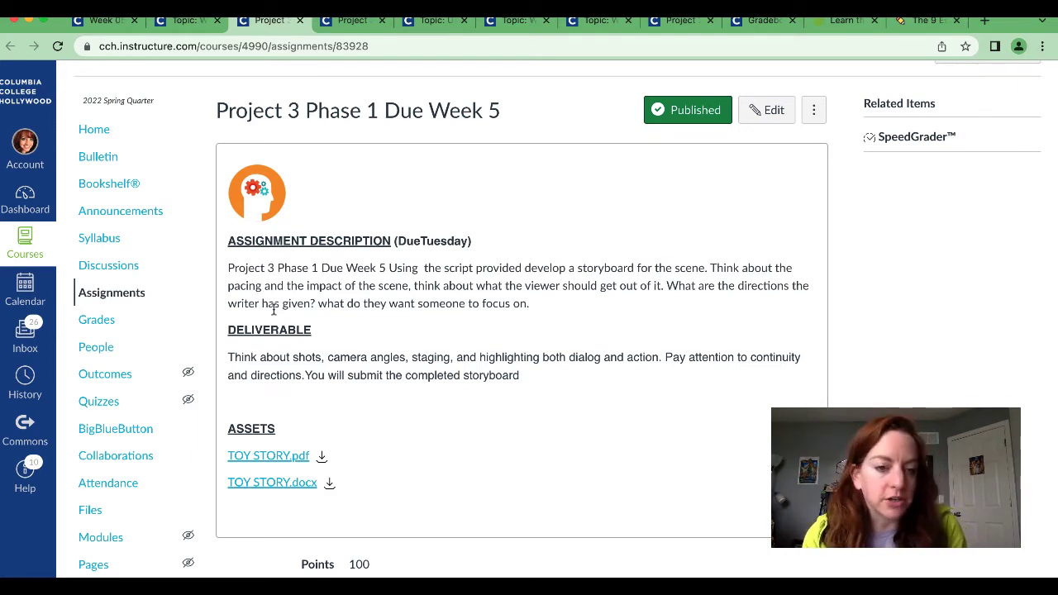
{"action": "left_click", "coordinate": [277, 457]}
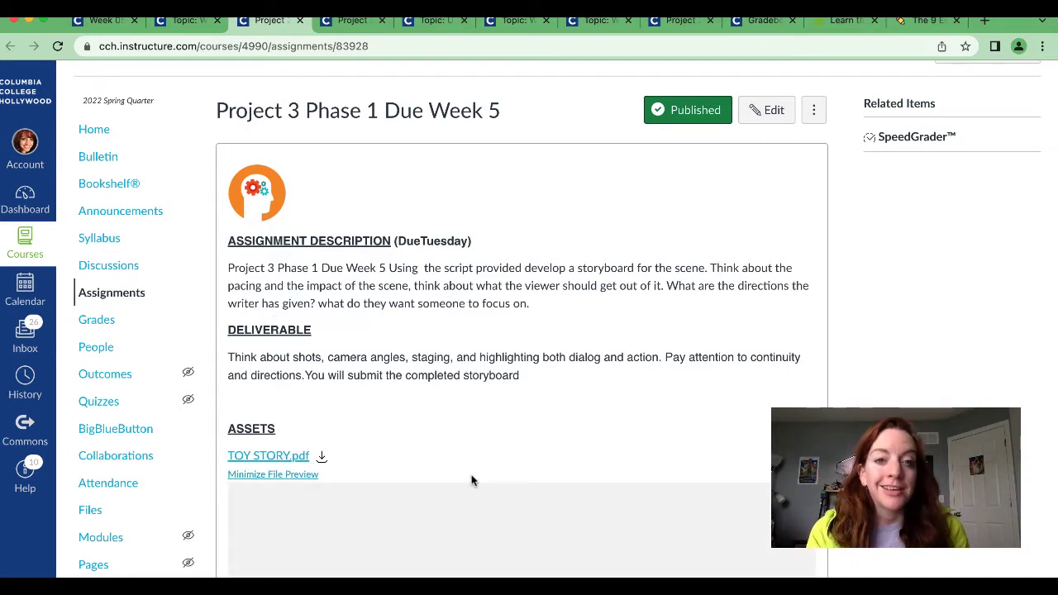
Skim the Toy Story script in the file preview and return to its title page.
{"action": "scroll", "coordinate": [532, 380], "scroll_direction": "down", "scroll_amount": 3}
{"action": "scroll", "coordinate": [533, 375], "scroll_direction": "down", "scroll_amount": 2}
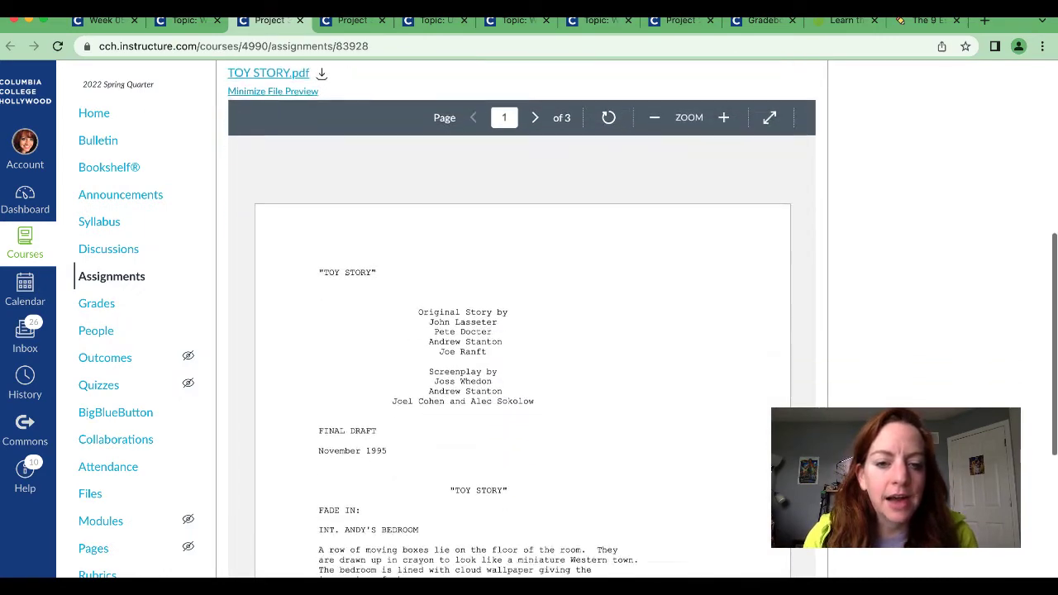
{"action": "scroll", "coordinate": [534, 375], "scroll_direction": "up", "scroll_amount": 4}
{"action": "scroll", "coordinate": [738, 424], "scroll_direction": "up", "scroll_amount": 1}
{"action": "scroll", "coordinate": [737, 424], "scroll_direction": "down", "scroll_amount": 6}
{"action": "scroll", "coordinate": [738, 424], "scroll_direction": "down", "scroll_amount": 15}
{"action": "scroll", "coordinate": [737, 424], "scroll_direction": "up", "scroll_amount": 5}
{"action": "scroll", "coordinate": [744, 411], "scroll_direction": "up", "scroll_amount": 8}
{"action": "scroll", "coordinate": [745, 411], "scroll_direction": "up", "scroll_amount": 5}
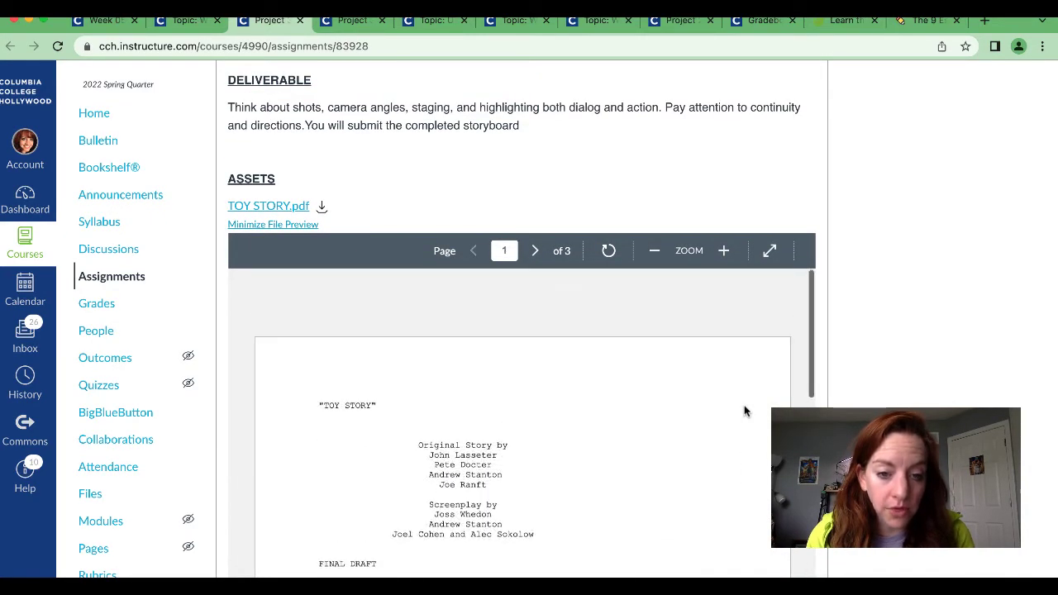
Highlight the script's opening bedroom description and the start of Andy's first Potato Head line.
{"action": "scroll", "coordinate": [889, 375], "scroll_direction": "down", "scroll_amount": 4}
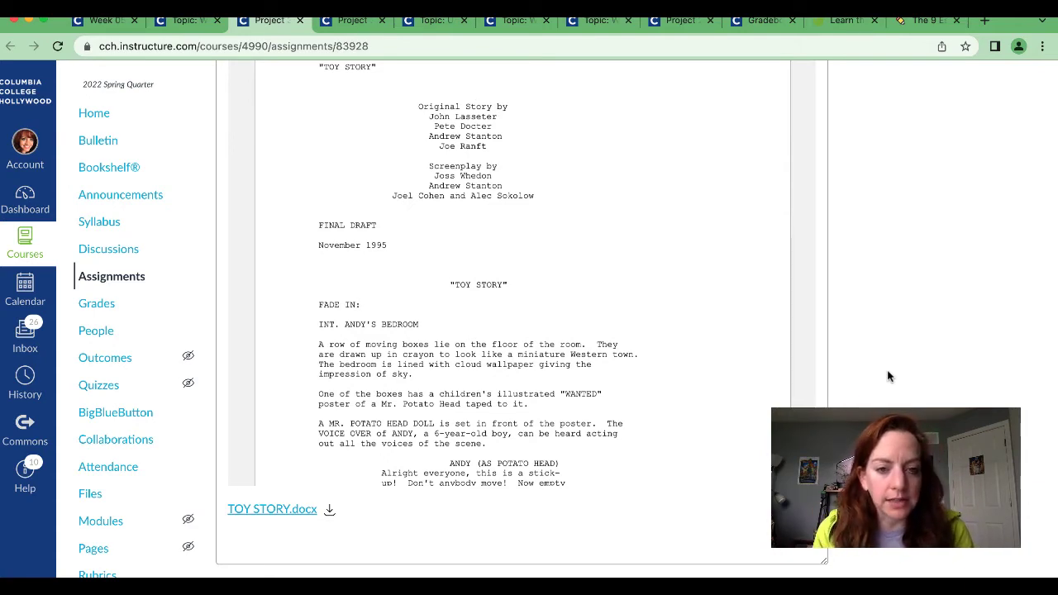
{"action": "scroll", "coordinate": [718, 331], "scroll_direction": "down", "scroll_amount": 2}
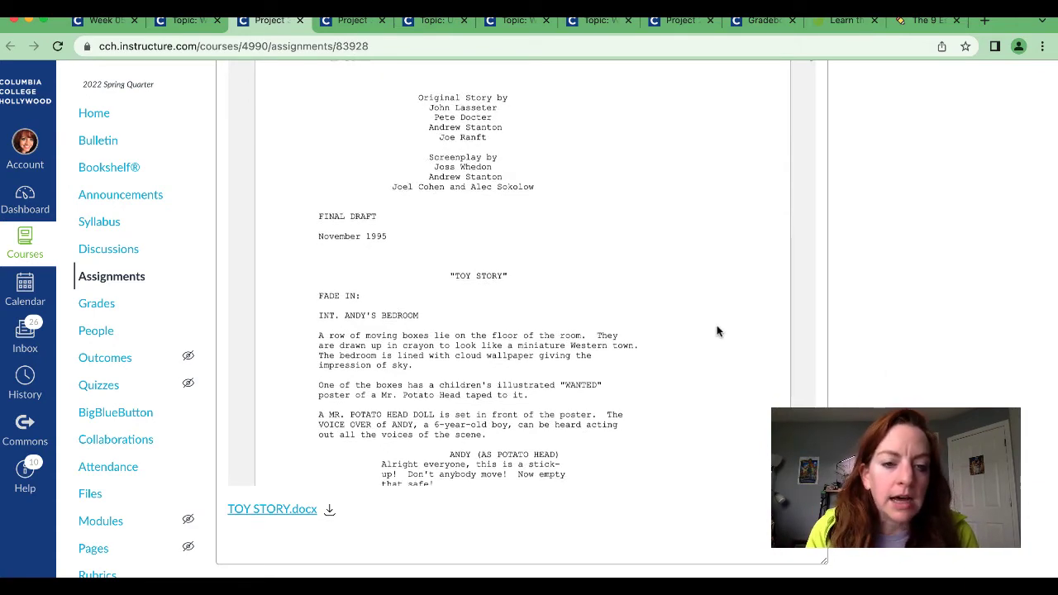
{"action": "left_click_drag", "start_coordinate": [321, 231], "coordinate": [491, 361]}
{"action": "left_click_drag", "start_coordinate": [449, 389], "coordinate": [520, 398]}
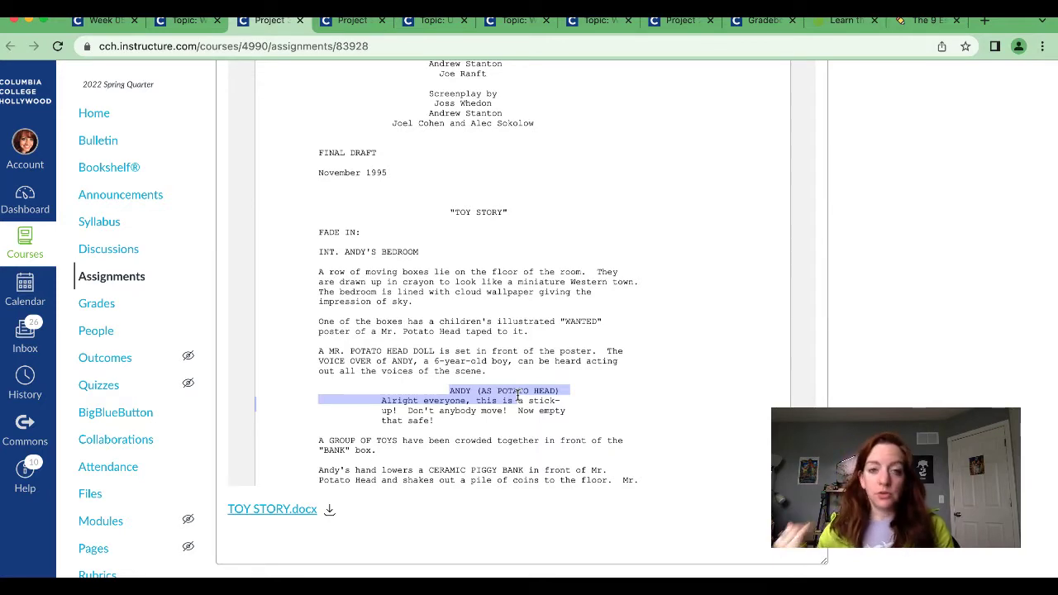
Highlight the Bo Peep and Potato Head exchange on the script's second page and read through to the script's end.
{"action": "scroll", "coordinate": [518, 397], "scroll_direction": "down", "scroll_amount": 3}
{"action": "scroll", "coordinate": [517, 395], "scroll_direction": "down", "scroll_amount": 4}
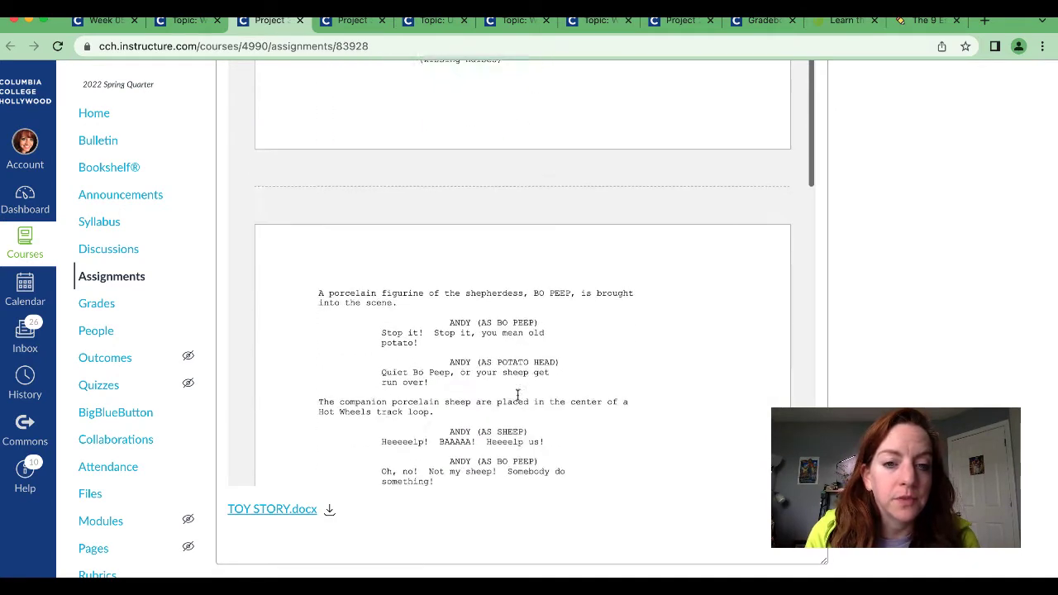
{"action": "left_click_drag", "start_coordinate": [401, 192], "coordinate": [453, 264]}
{"action": "left_click", "coordinate": [439, 235]}
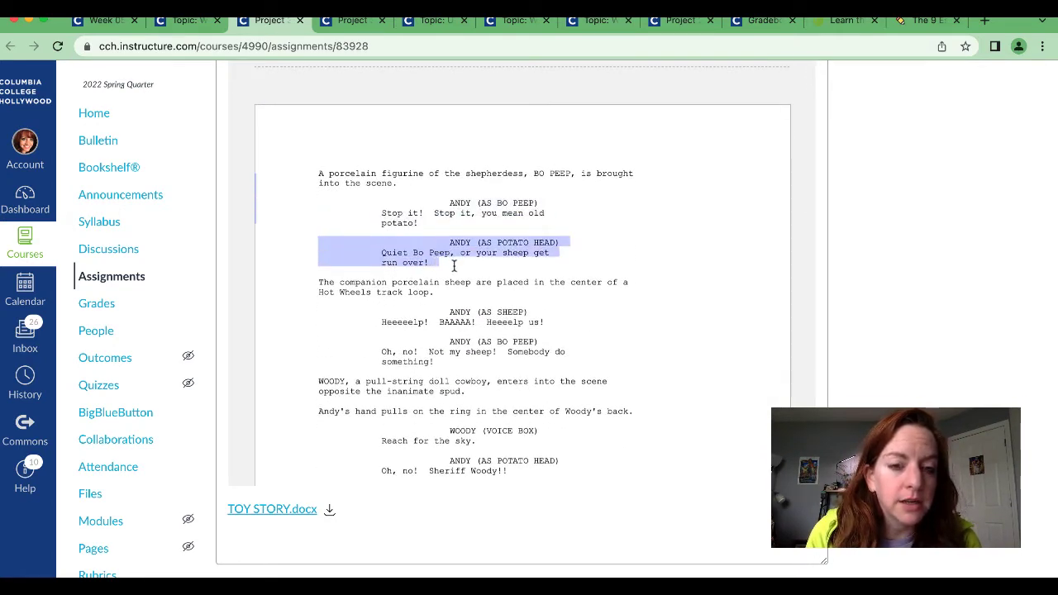
{"action": "scroll", "coordinate": [438, 203], "scroll_direction": "down", "scroll_amount": 1}
{"action": "triple_click", "coordinate": [385, 207]}
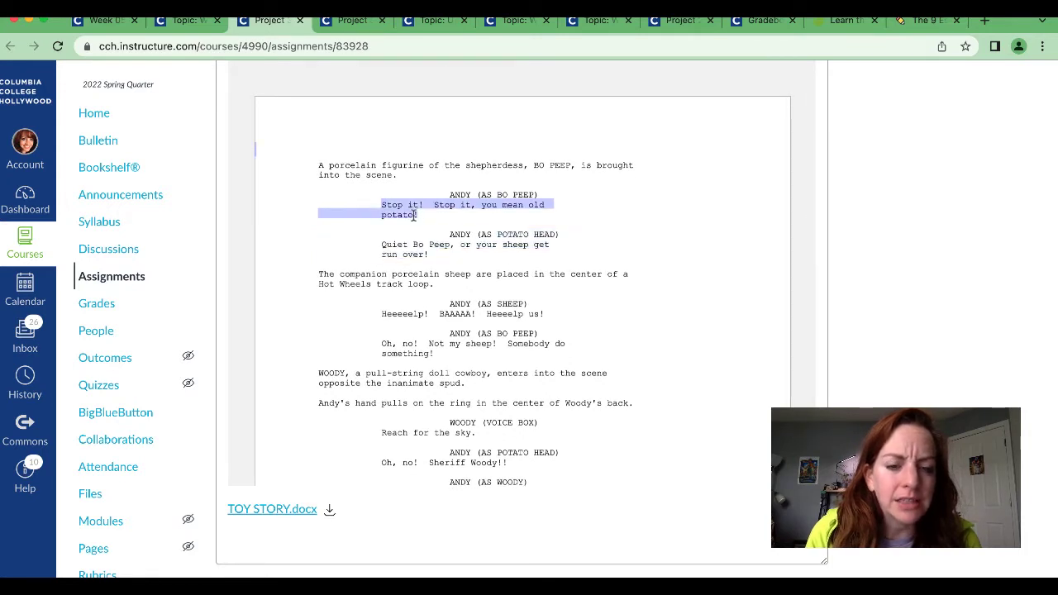
{"action": "left_click_drag", "start_coordinate": [385, 235], "coordinate": [418, 244]}
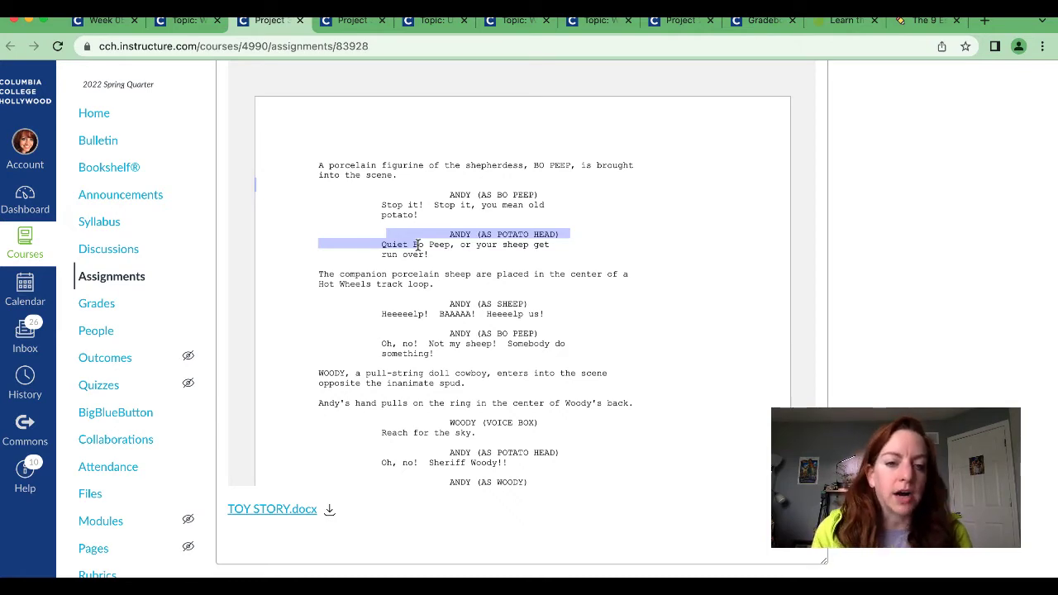
{"action": "scroll", "coordinate": [417, 245], "scroll_direction": "down", "scroll_amount": 15}
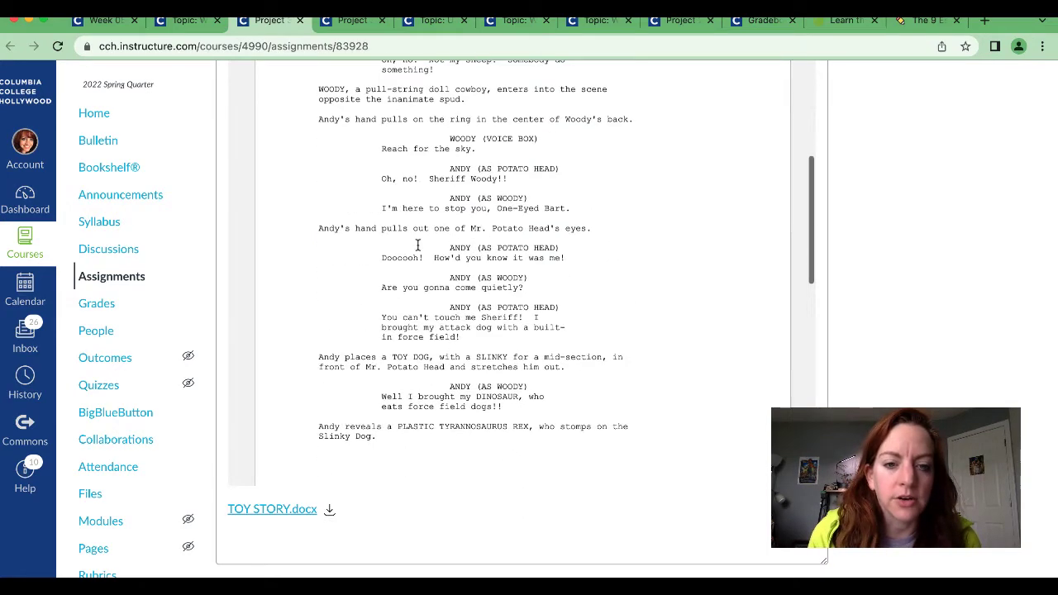
{"action": "scroll", "coordinate": [418, 245], "scroll_direction": "down", "scroll_amount": 3}
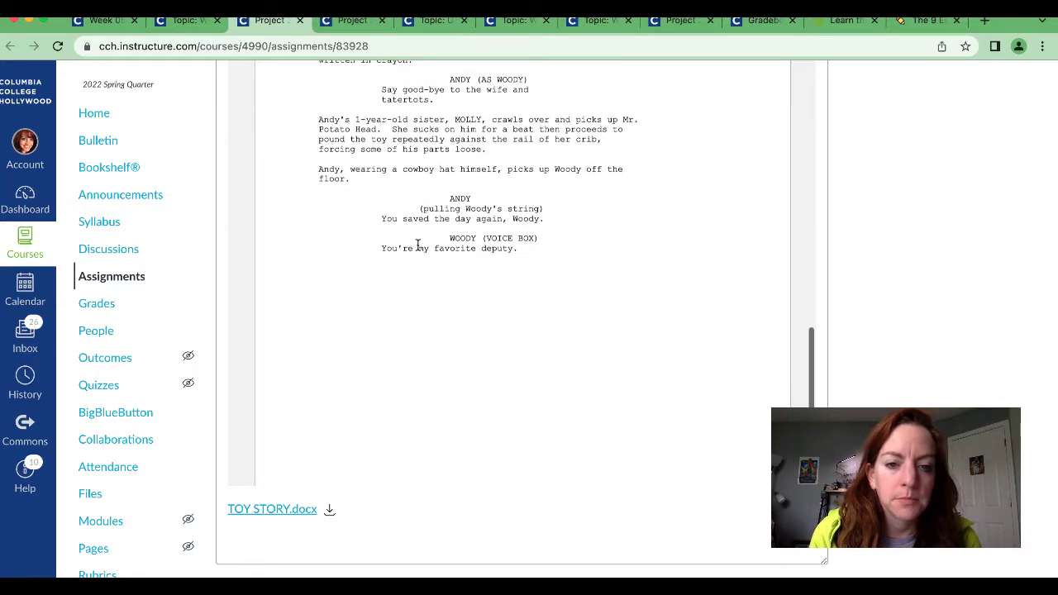
Open the Project 3 Phase 2 Due Week 6 assignment and highlight its deliverable sentence.
{"action": "left_click", "coordinate": [343, 25]}
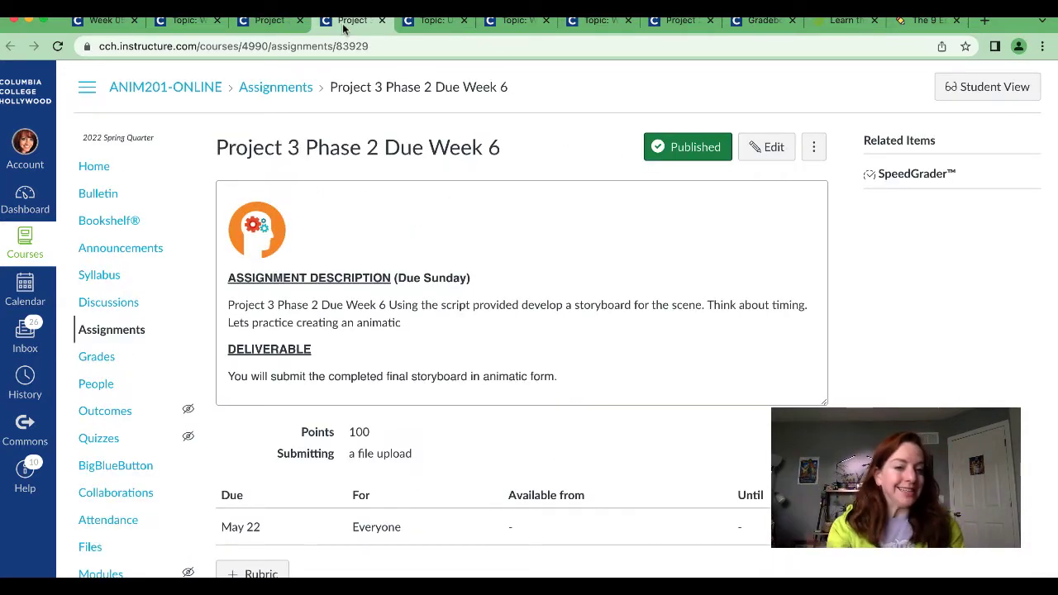
{"action": "left_click_drag", "start_coordinate": [266, 376], "coordinate": [532, 397]}
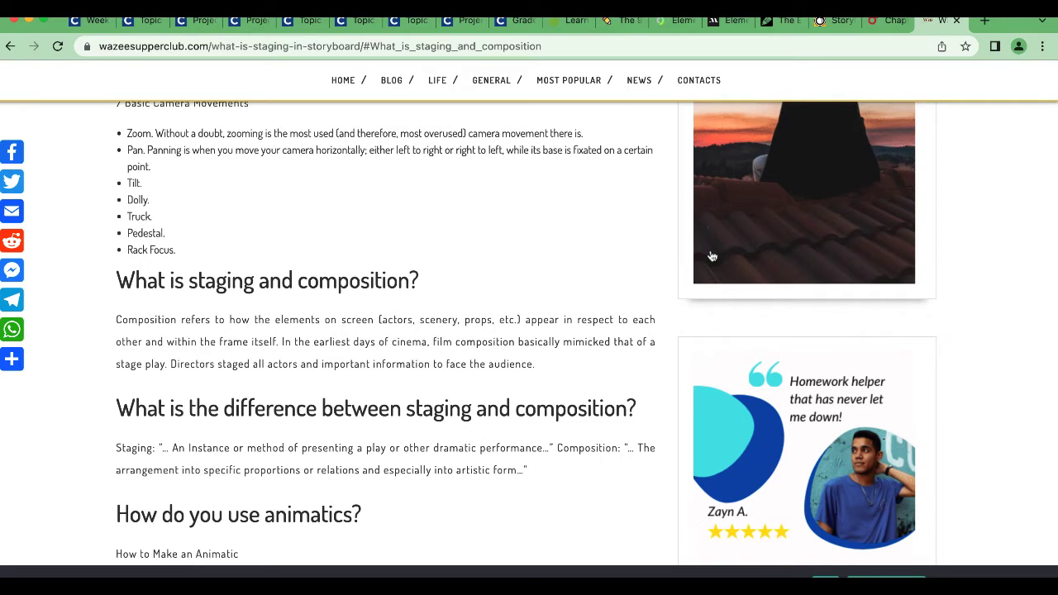
Highlight the composition definition in the staging article and examine the O'Reilly chapter's staging text and storyboard figure.
{"action": "left_click_drag", "start_coordinate": [115, 321], "coordinate": [574, 369]}
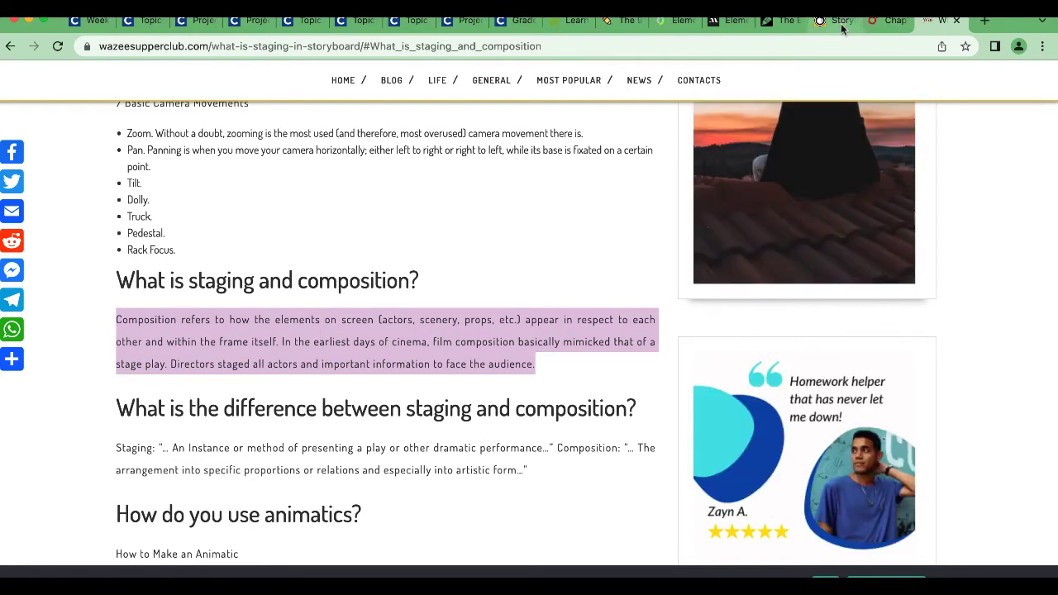
{"action": "left_click", "coordinate": [889, 20]}
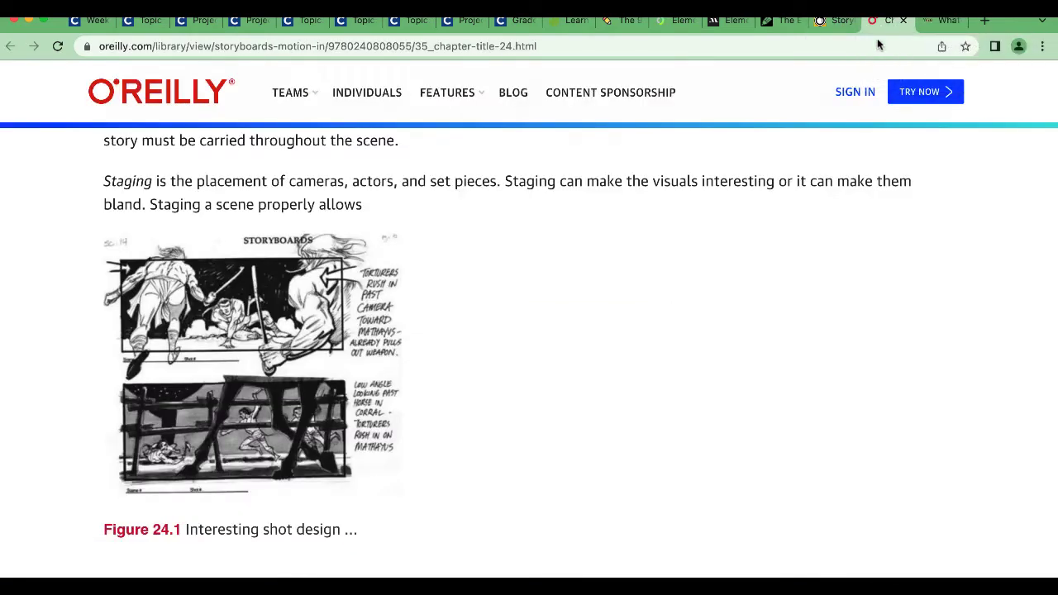
{"action": "scroll", "coordinate": [686, 296], "scroll_direction": "up", "scroll_amount": 3}
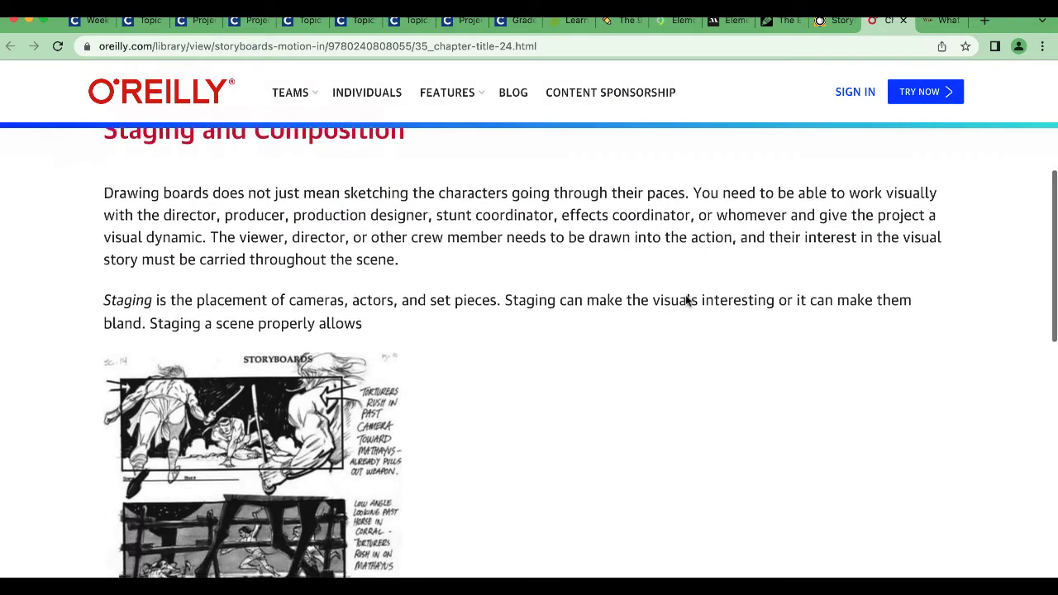
{"action": "scroll", "coordinate": [685, 295], "scroll_direction": "down", "scroll_amount": 1}
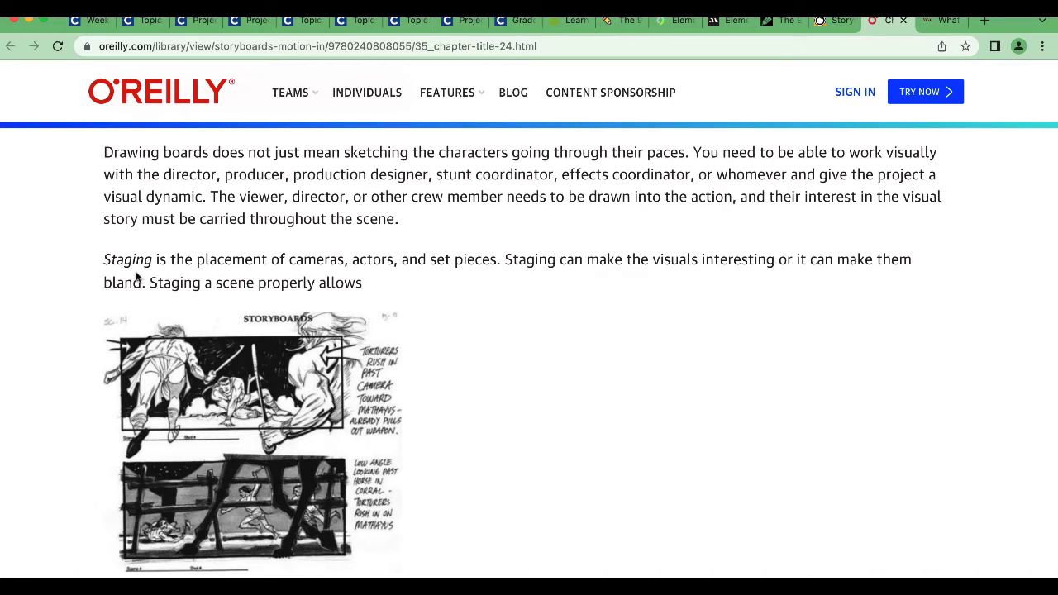
{"action": "scroll", "coordinate": [60, 353], "scroll_direction": "down", "scroll_amount": 1}
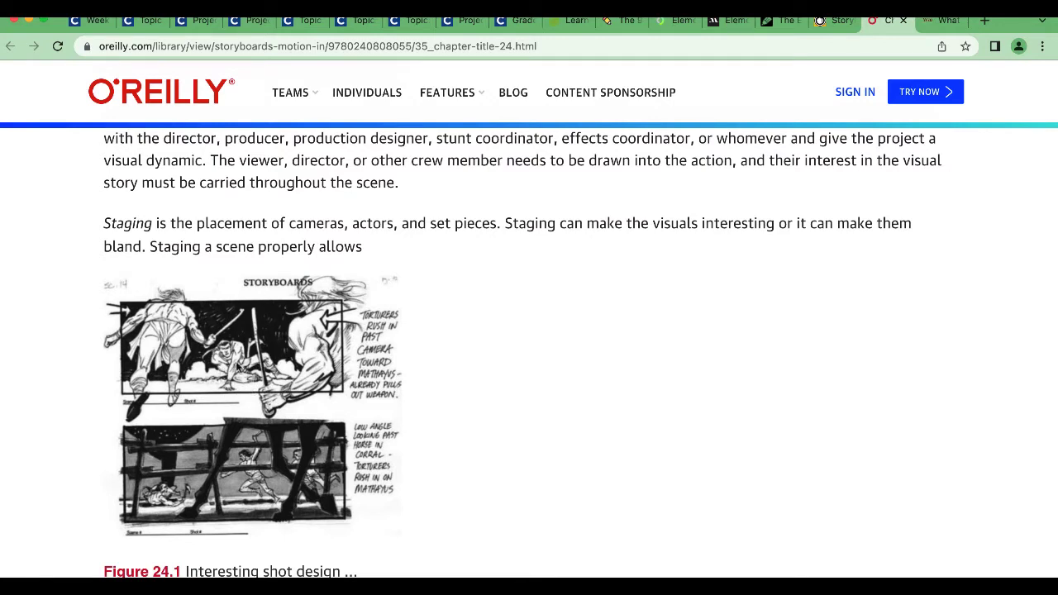
View the Peachpit article's shot intention storyboard image at larger size in its own window, and close that window.
{"action": "left_click", "coordinate": [843, 22]}
{"action": "scroll", "coordinate": [628, 451], "scroll_direction": "down", "scroll_amount": 5}
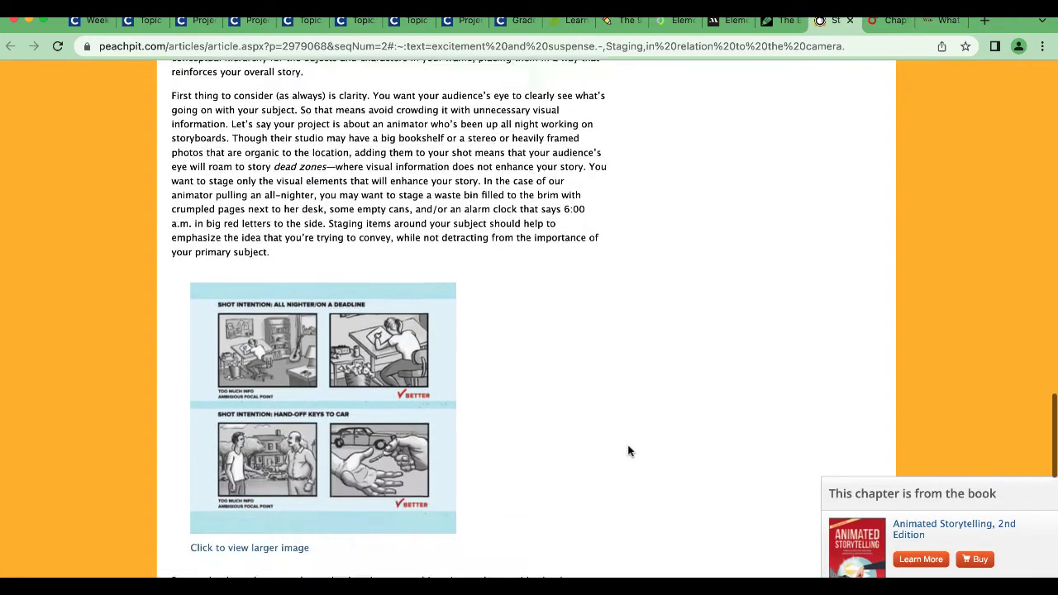
{"action": "left_click", "coordinate": [291, 302]}
{"action": "left_click_drag", "start_coordinate": [579, 486], "coordinate": [749, 569]}
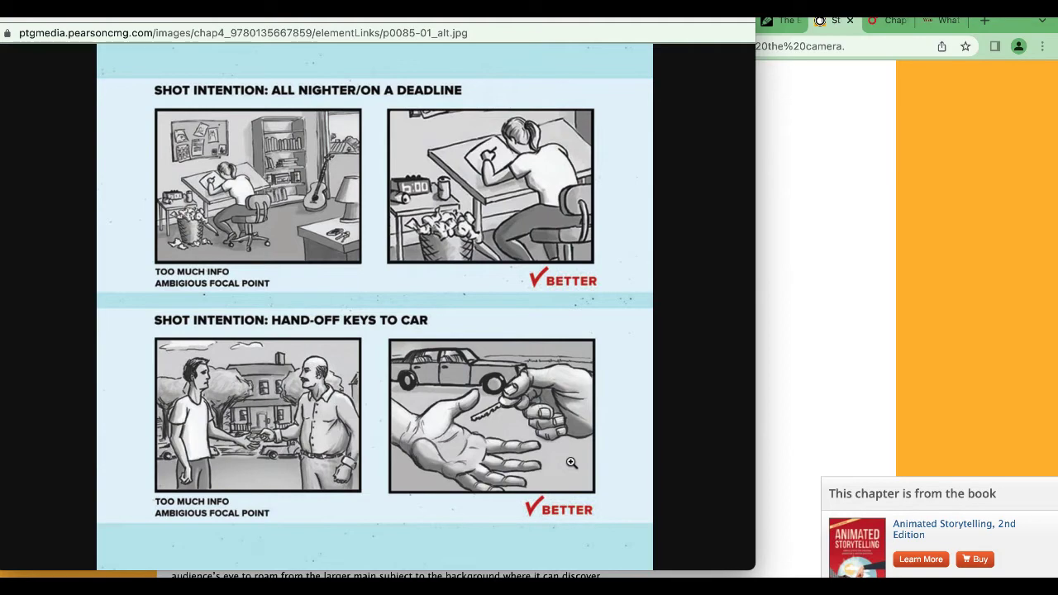
{"action": "left_click", "coordinate": [8, 23]}
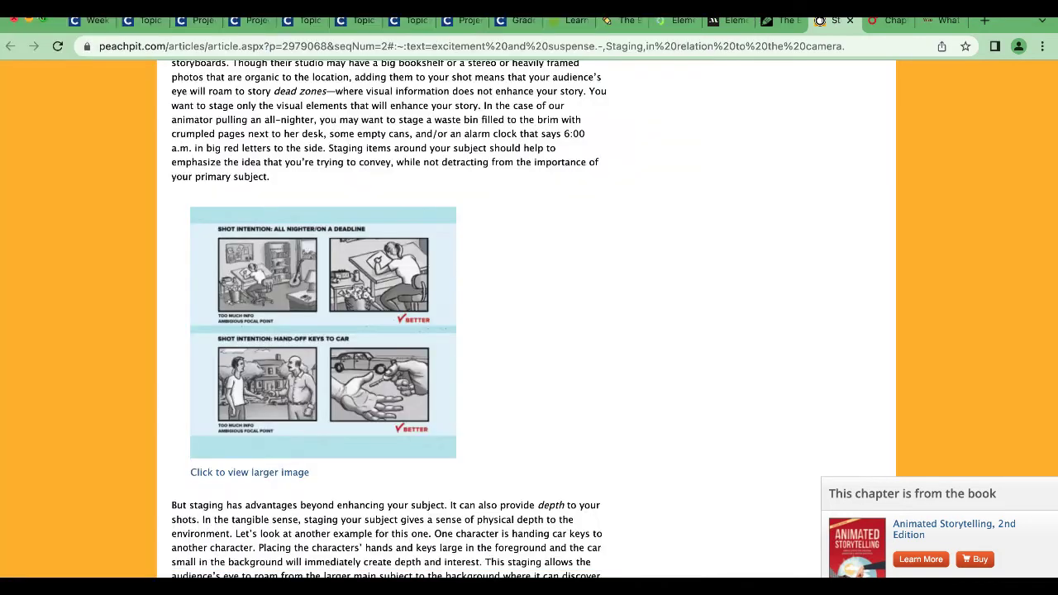
Look at the Medialoot design principles article and the MasterClass elements of design article, dismissing the MasterClass quiz.
{"action": "left_click", "coordinate": [784, 27]}
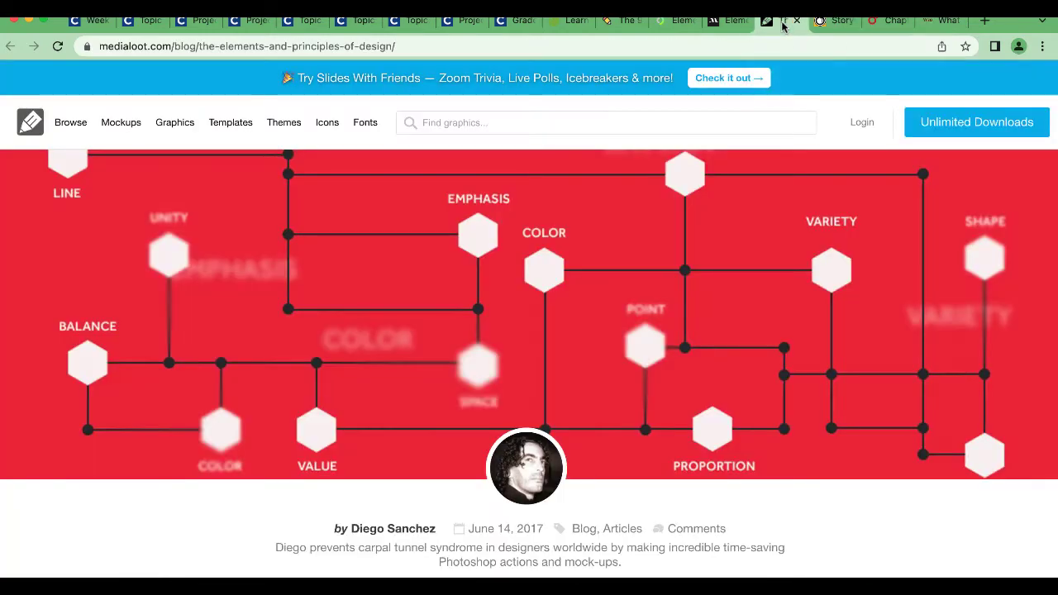
{"action": "left_click", "coordinate": [716, 27]}
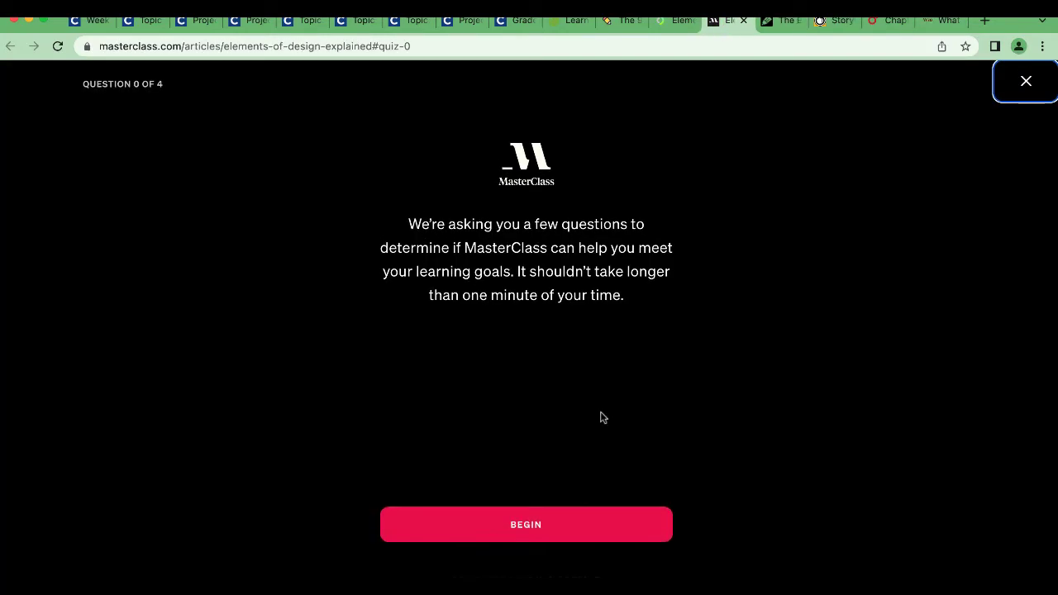
{"action": "key", "text": "Escape"}
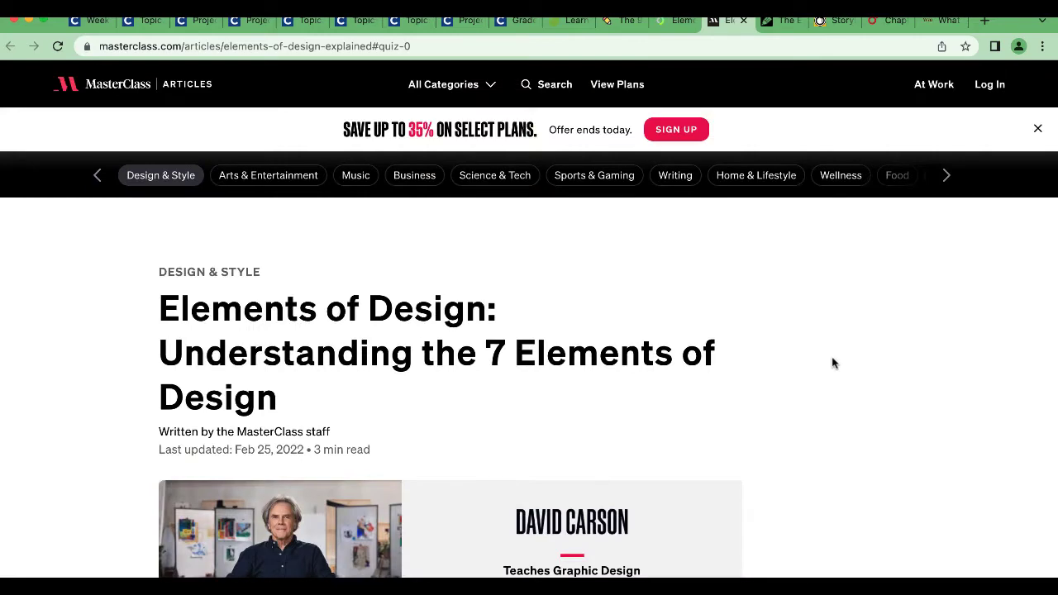
Read the Creatopy article on elements and principles of design up to the Line section, dismissing the newsletter popup.
{"action": "left_click", "coordinate": [670, 25]}
{"action": "scroll", "coordinate": [645, 255], "scroll_direction": "down", "scroll_amount": 6}
{"action": "scroll", "coordinate": [645, 258], "scroll_direction": "down", "scroll_amount": 3}
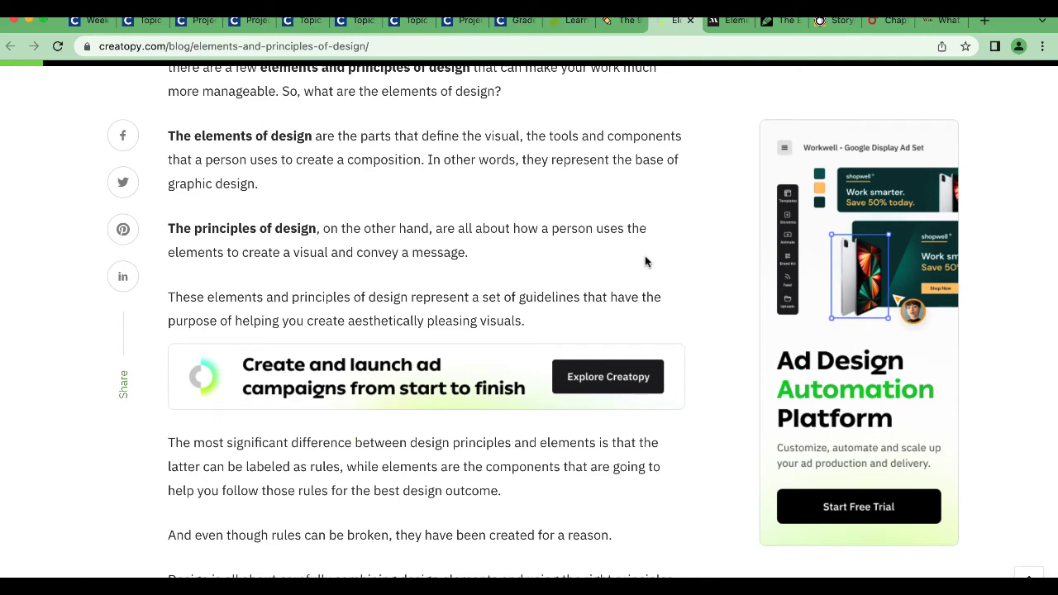
{"action": "scroll", "coordinate": [645, 261], "scroll_direction": "up", "scroll_amount": 1}
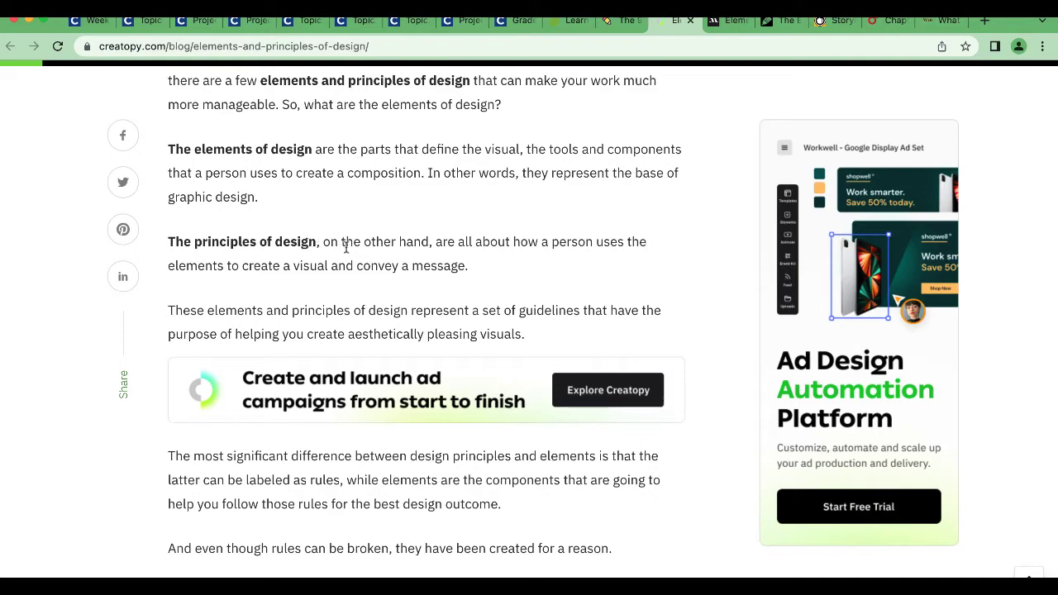
{"action": "scroll", "coordinate": [346, 247], "scroll_direction": "down", "scroll_amount": 6}
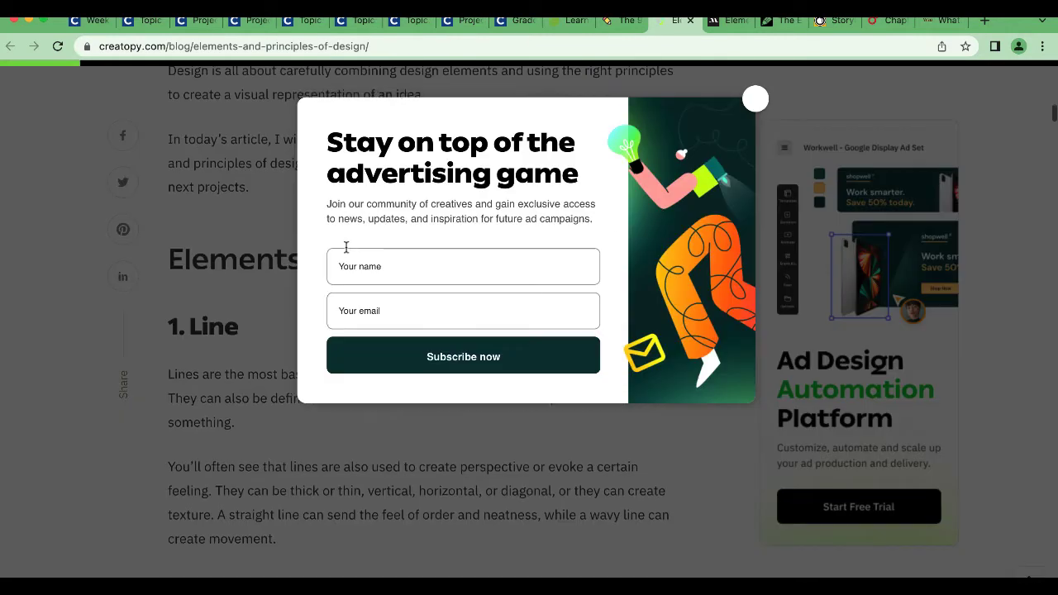
{"action": "scroll", "coordinate": [346, 247], "scroll_direction": "down", "scroll_amount": 2}
{"action": "left_click", "coordinate": [756, 98]}
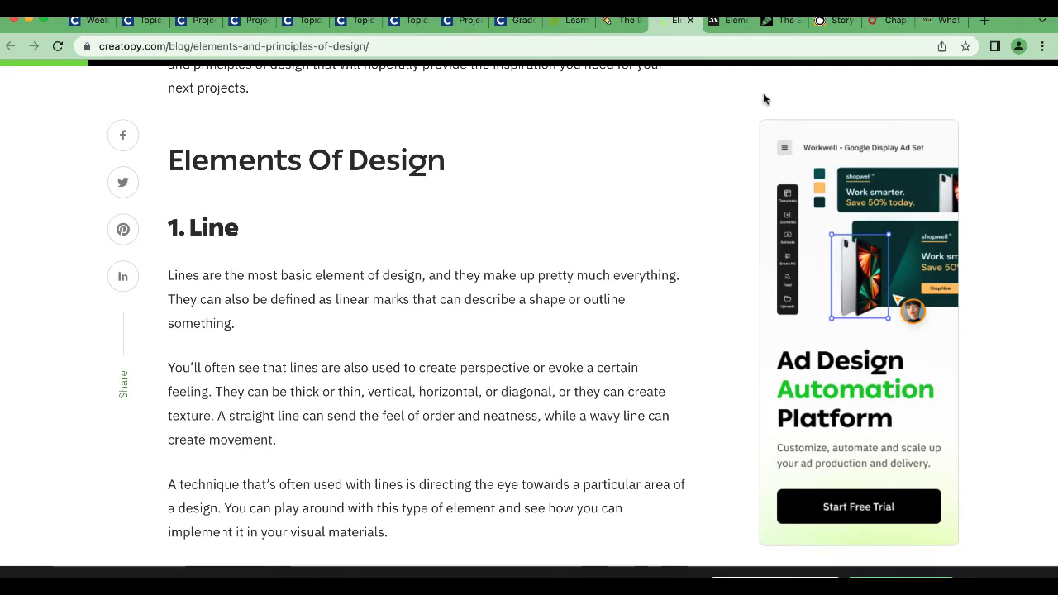
Return to the Wazee Supper Club staging article and close its page.
{"action": "left_click", "coordinate": [941, 25]}
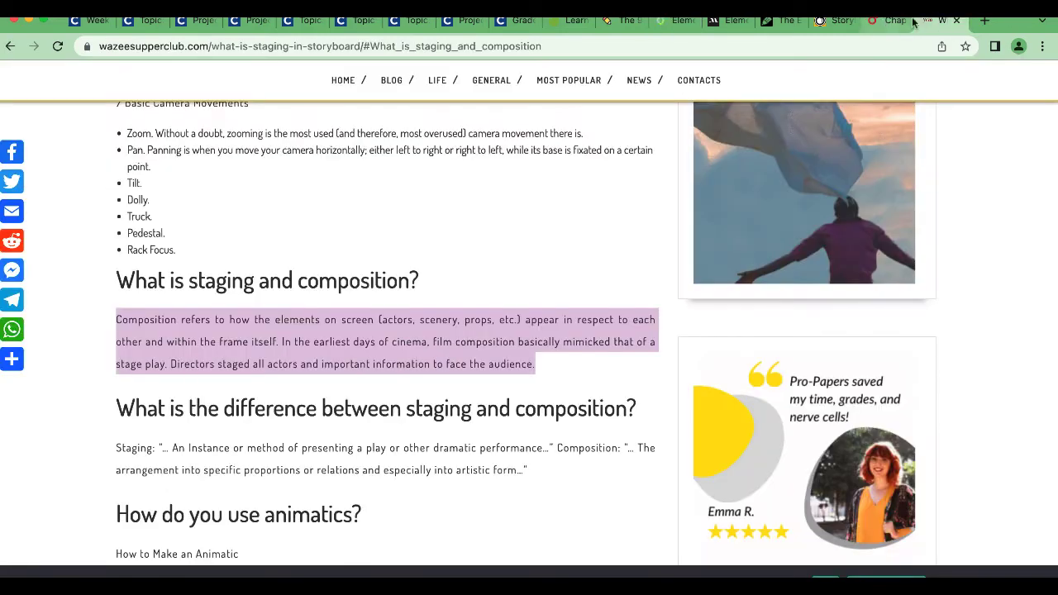
{"action": "left_click", "coordinate": [957, 21]}
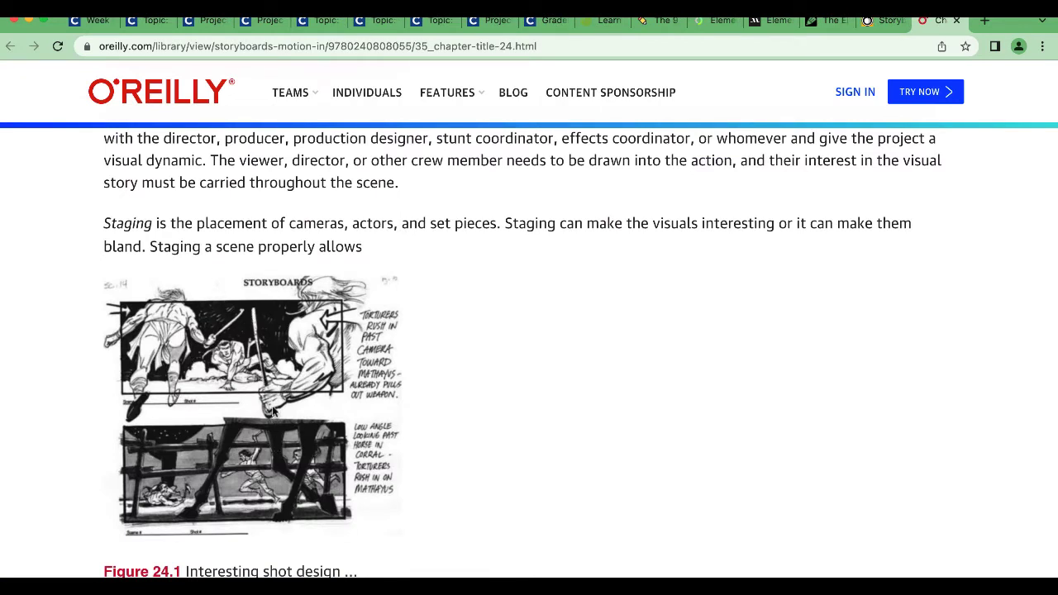
Return to the Creatopy elements and principles of design article and read its Line and Color sections.
{"action": "left_click", "coordinate": [726, 20]}
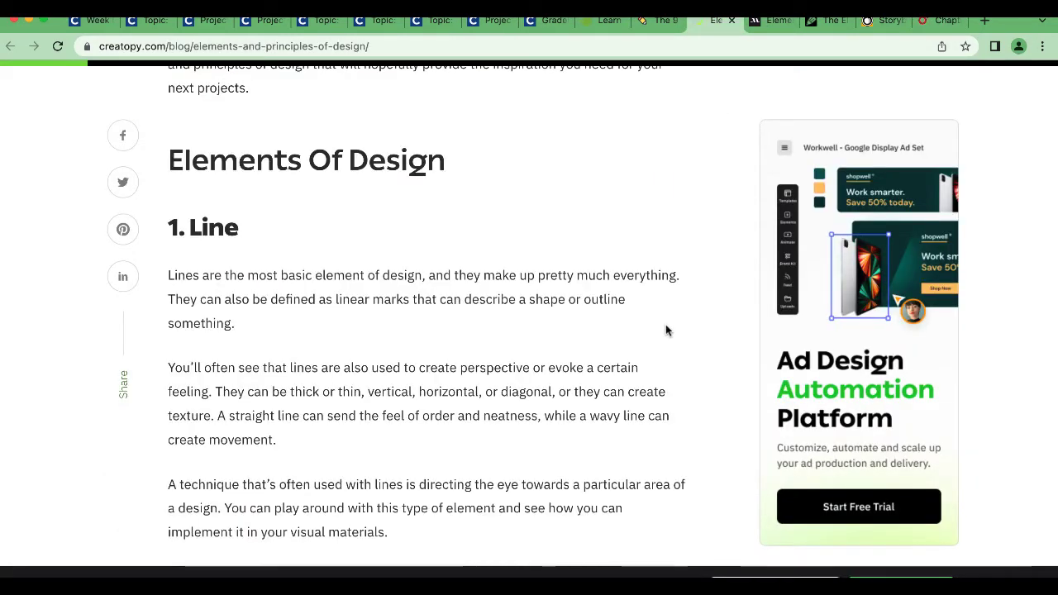
{"action": "scroll", "coordinate": [666, 326], "scroll_direction": "down", "scroll_amount": 1}
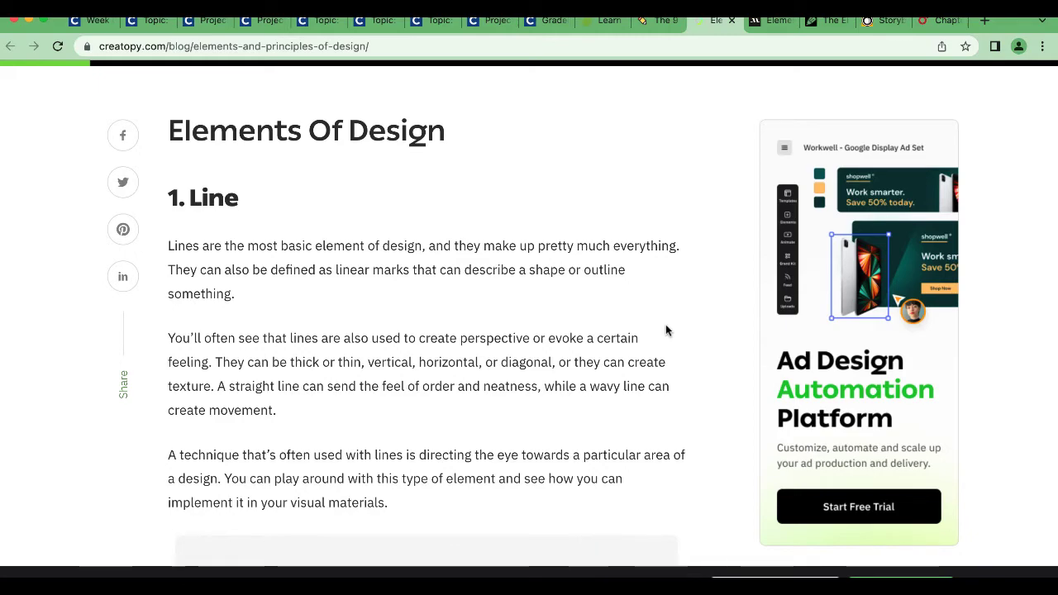
{"action": "scroll", "coordinate": [666, 330], "scroll_direction": "down", "scroll_amount": 5}
{"action": "scroll", "coordinate": [667, 330], "scroll_direction": "down", "scroll_amount": 10}
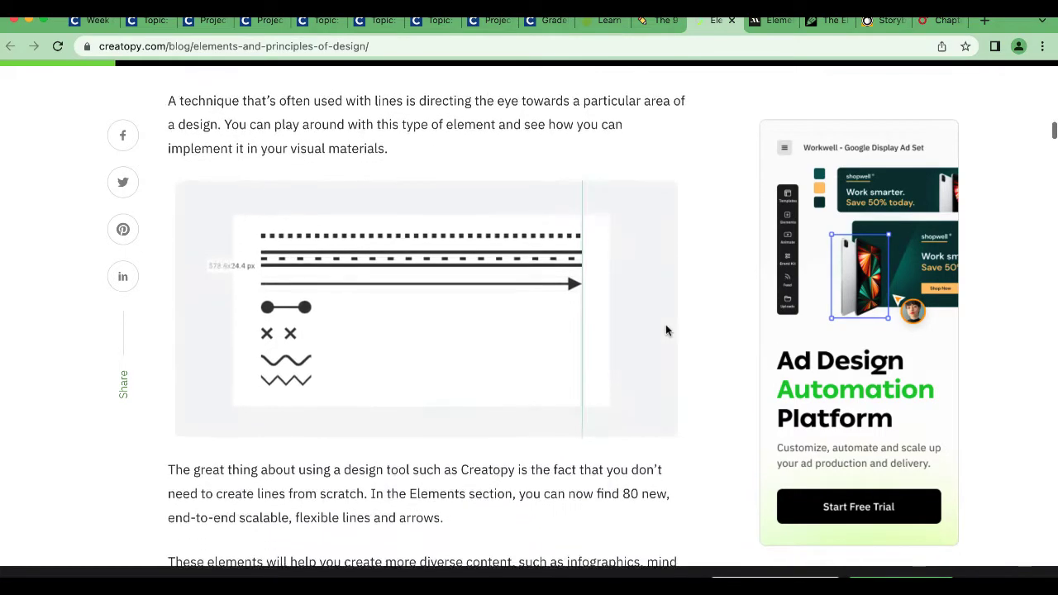
{"action": "scroll", "coordinate": [666, 330], "scroll_direction": "down", "scroll_amount": 2}
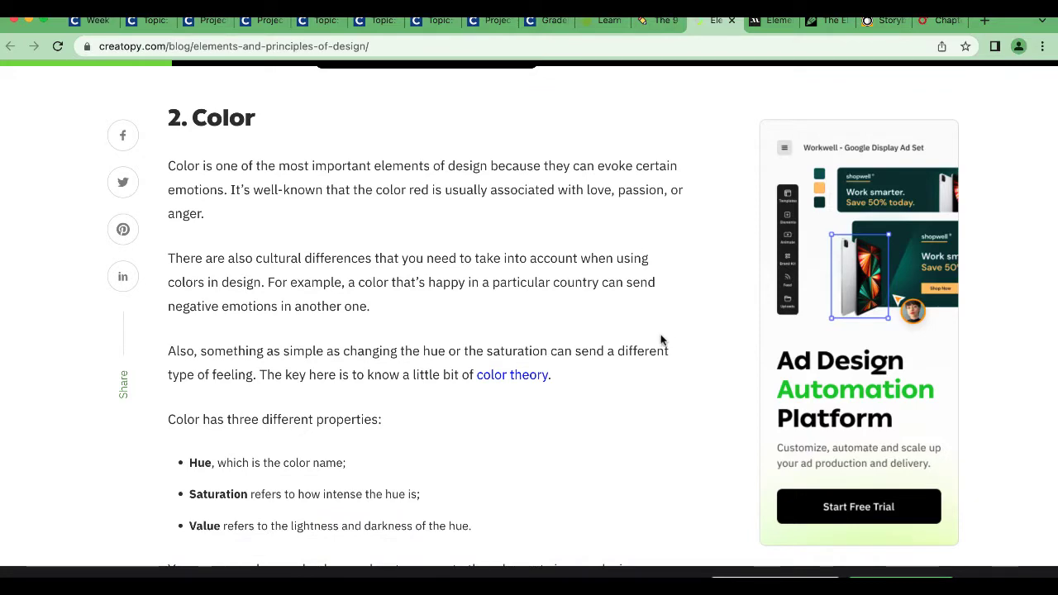
{"action": "scroll", "coordinate": [666, 331], "scroll_direction": "down", "scroll_amount": 1}
{"action": "scroll", "coordinate": [687, 256], "scroll_direction": "down", "scroll_amount": 5}
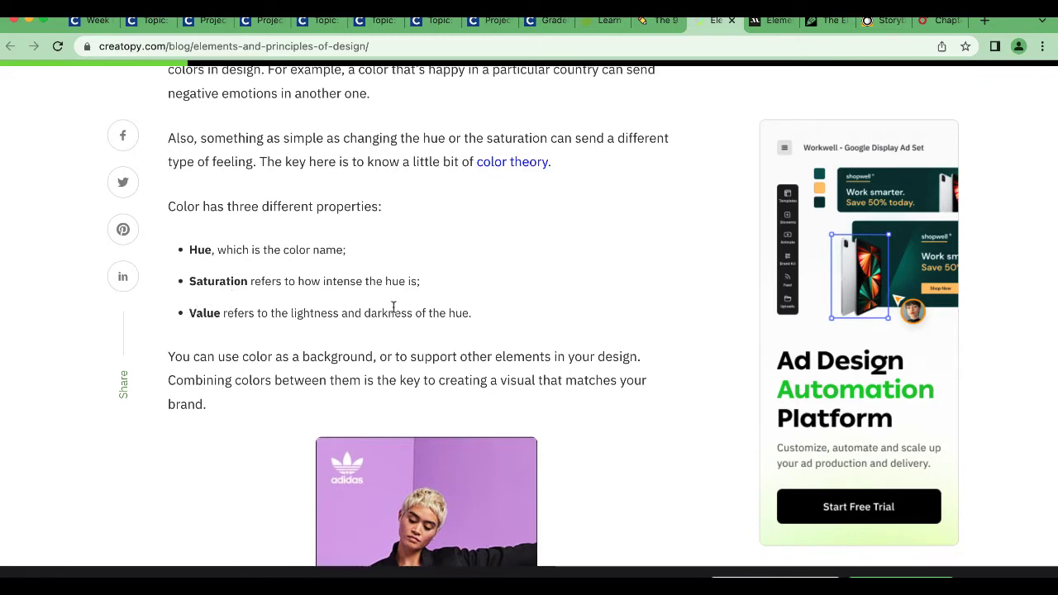
Read the Shape section of the Creatopy article and examine its Friday Night Party poster example.
{"action": "scroll", "coordinate": [393, 310], "scroll_direction": "down", "scroll_amount": 10}
{"action": "scroll", "coordinate": [393, 312], "scroll_direction": "down", "scroll_amount": 2}
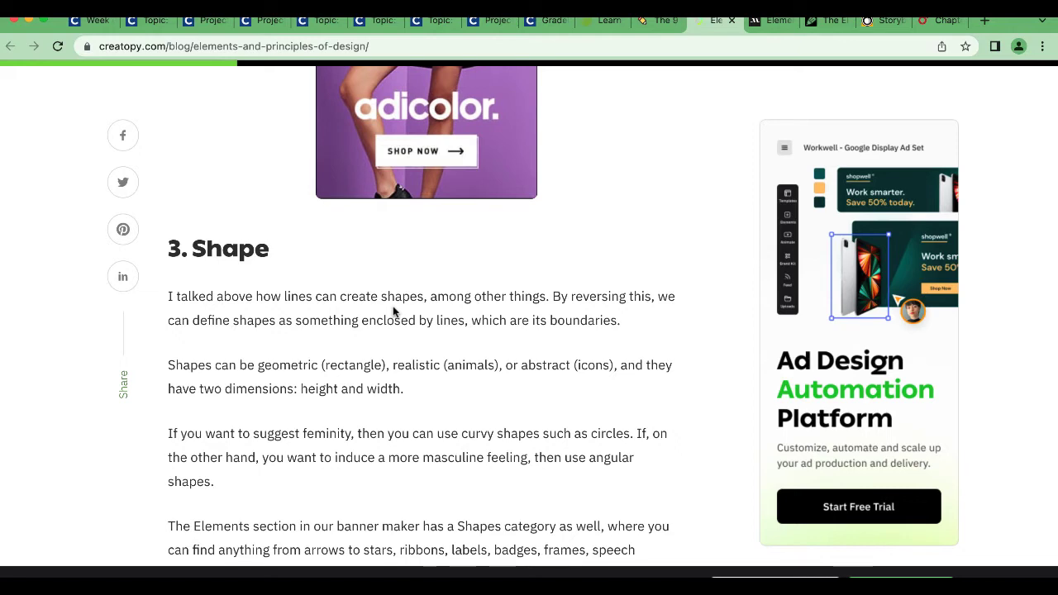
{"action": "scroll", "coordinate": [393, 307], "scroll_direction": "down", "scroll_amount": 1}
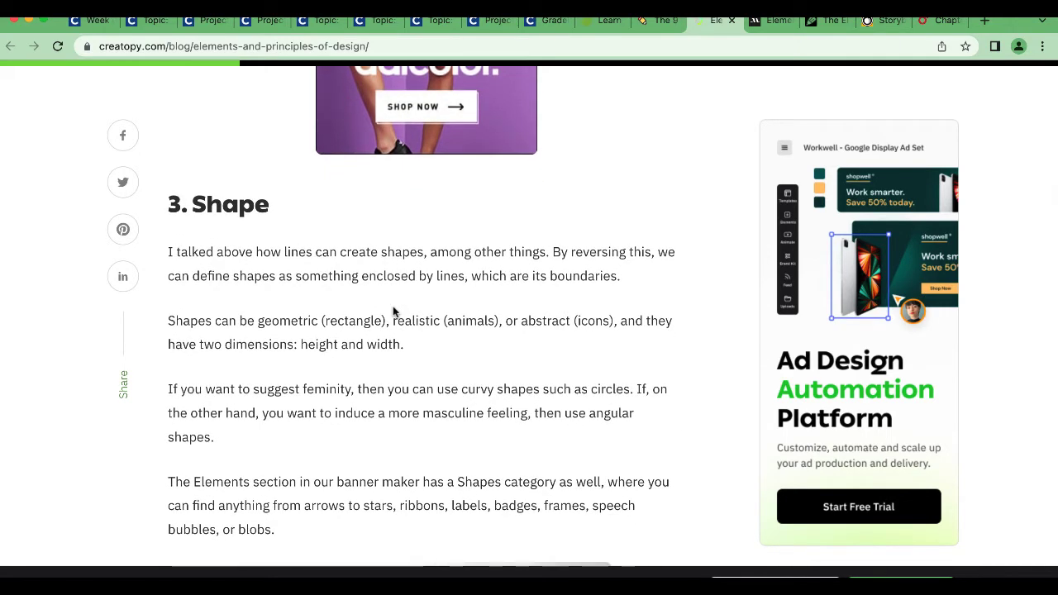
{"action": "scroll", "coordinate": [394, 312], "scroll_direction": "down", "scroll_amount": 2}
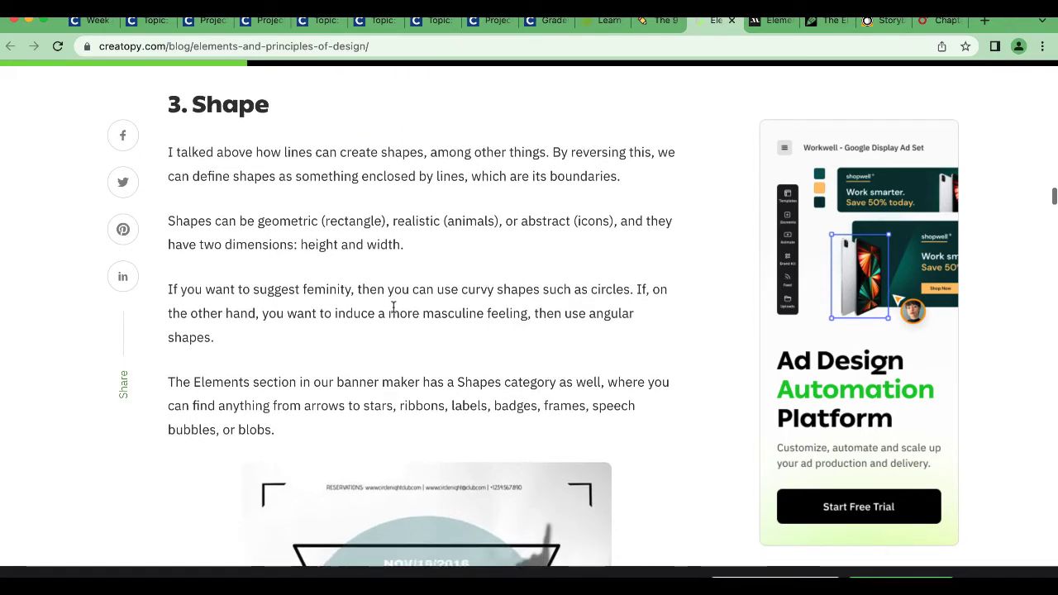
{"action": "scroll", "coordinate": [394, 308], "scroll_direction": "down", "scroll_amount": 1}
{"action": "scroll", "coordinate": [393, 307], "scroll_direction": "down", "scroll_amount": 1}
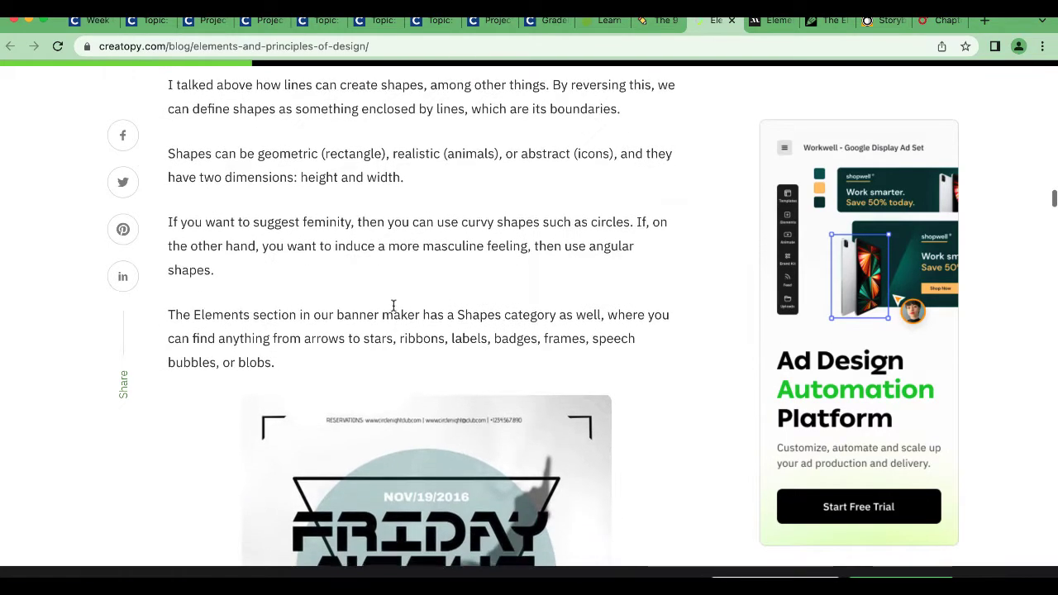
{"action": "scroll", "coordinate": [394, 306], "scroll_direction": "down", "scroll_amount": 1}
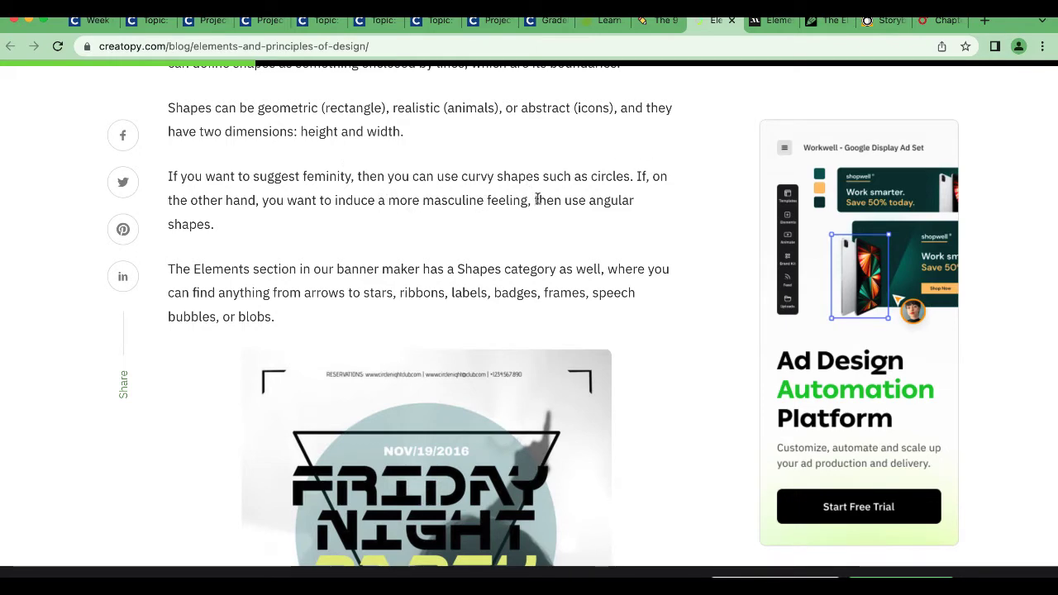
{"action": "scroll", "coordinate": [538, 202], "scroll_direction": "down", "scroll_amount": 1}
{"action": "scroll", "coordinate": [537, 203], "scroll_direction": "down", "scroll_amount": 5}
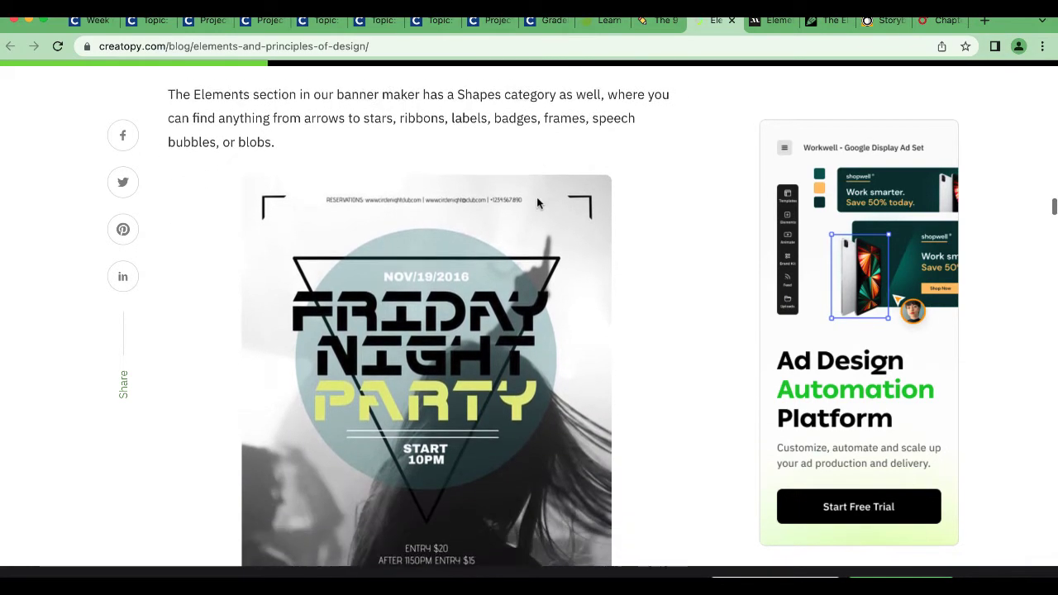
{"action": "scroll", "coordinate": [537, 197], "scroll_direction": "down", "scroll_amount": 2}
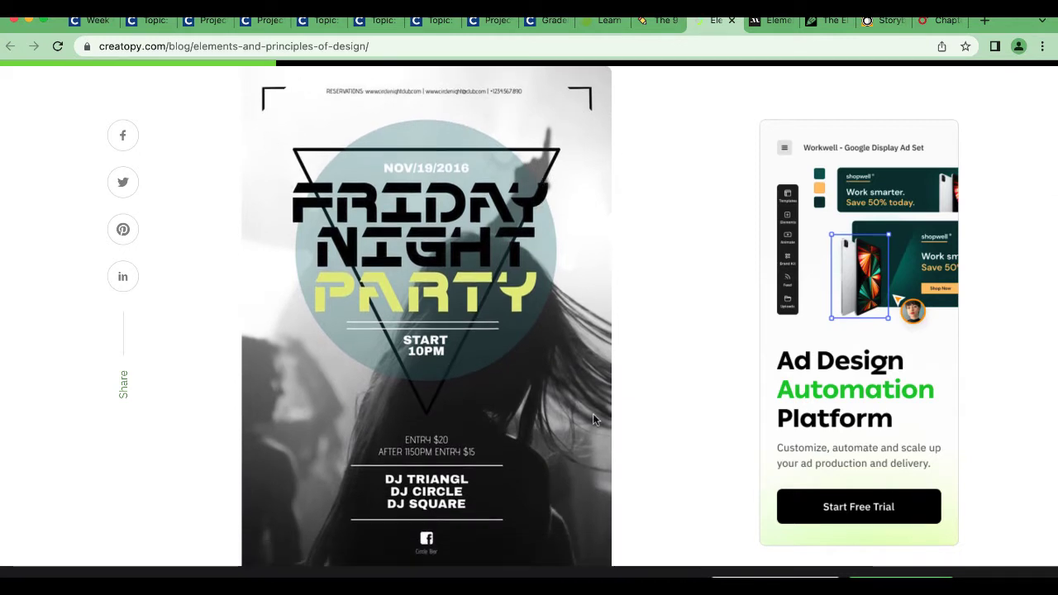
{"action": "scroll", "coordinate": [593, 415], "scroll_direction": "down", "scroll_amount": 2}
{"action": "scroll", "coordinate": [283, 314], "scroll_direction": "up", "scroll_amount": 2}
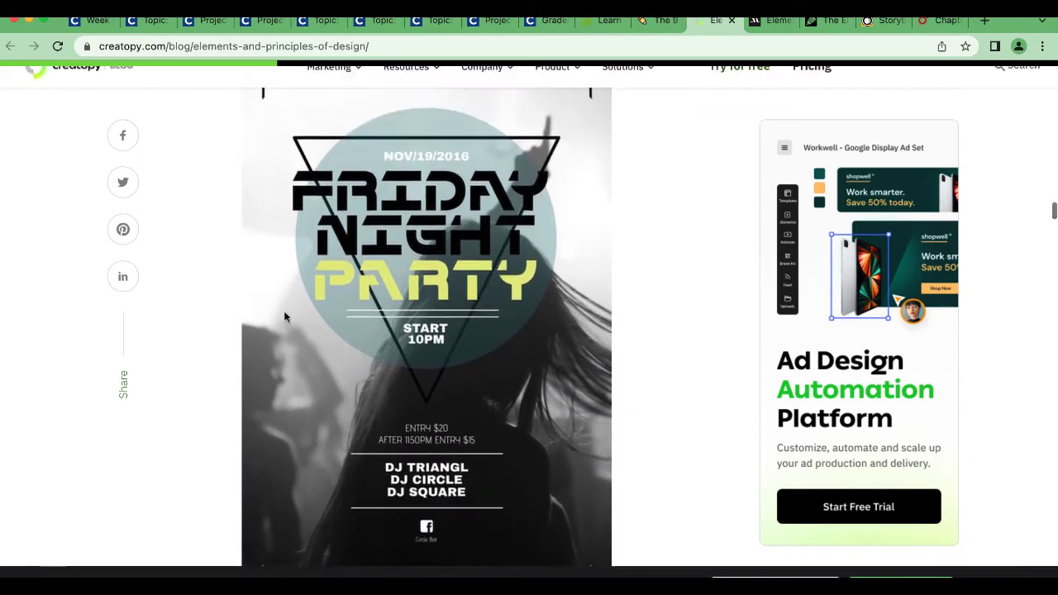
Read the Space and Symmetry sections of the article, including the Mac mini and Mercedes-Benz examples.
{"action": "scroll", "coordinate": [435, 210], "scroll_direction": "down", "scroll_amount": 6}
{"action": "scroll", "coordinate": [435, 209], "scroll_direction": "up", "scroll_amount": 5}
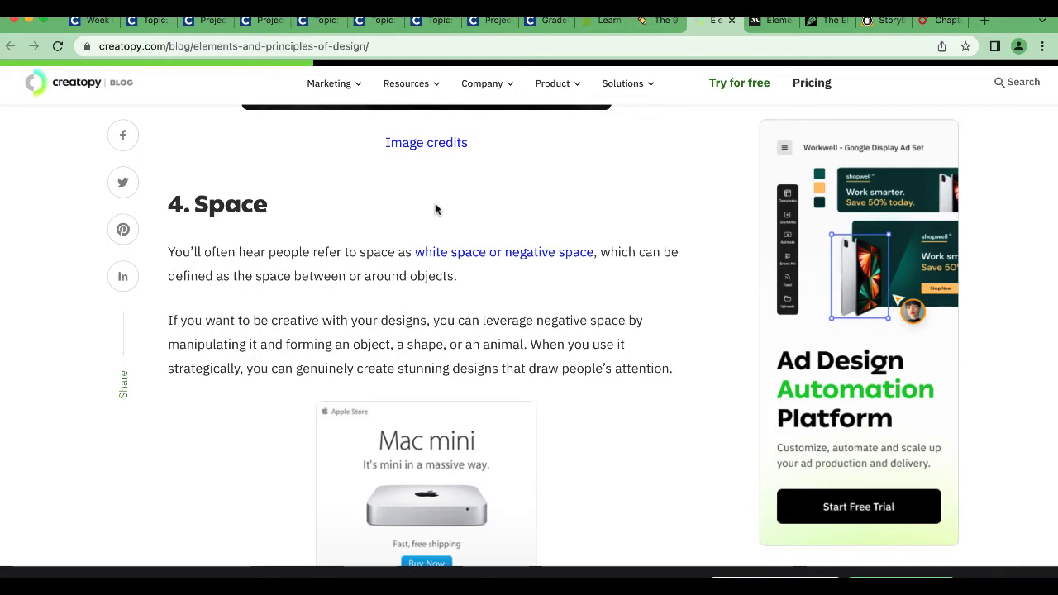
{"action": "scroll", "coordinate": [435, 206], "scroll_direction": "down", "scroll_amount": 5}
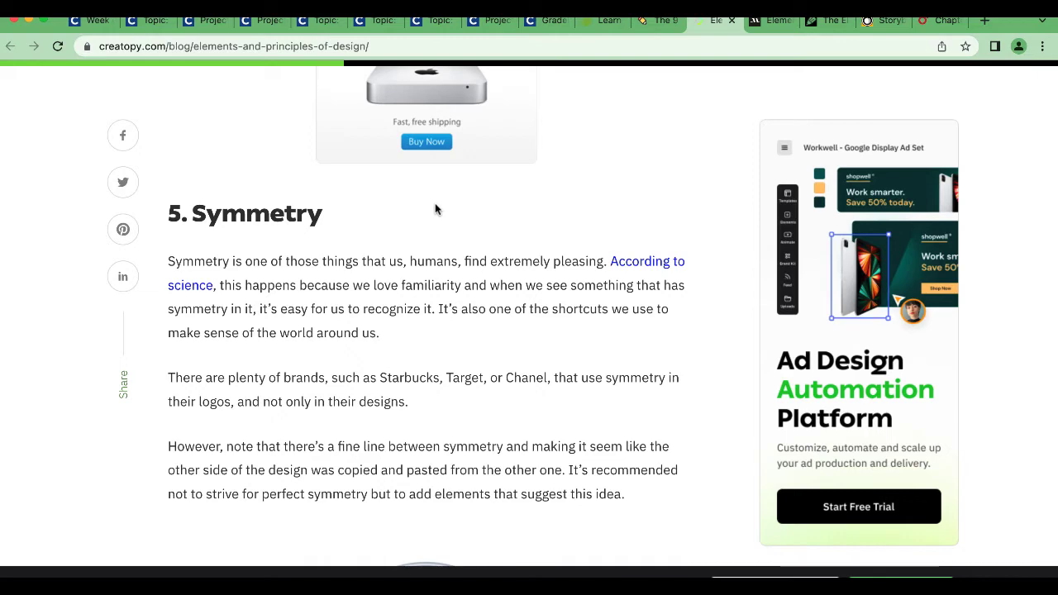
{"action": "scroll", "coordinate": [435, 210], "scroll_direction": "down", "scroll_amount": 1}
{"action": "scroll", "coordinate": [436, 205], "scroll_direction": "down", "scroll_amount": 3}
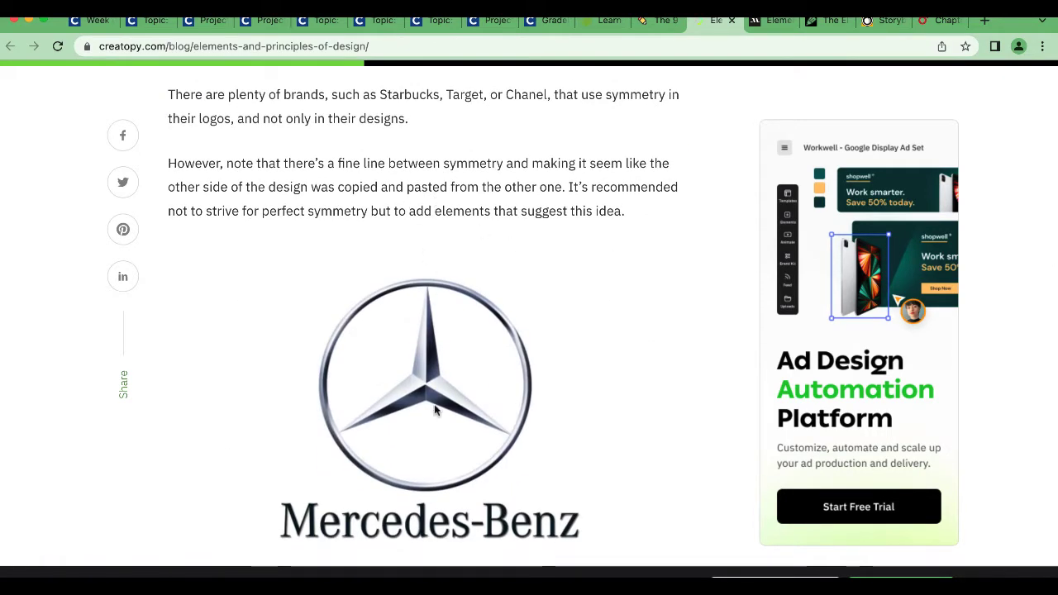
Read the Scale section of the article and examine its three summer poster examples.
{"action": "scroll", "coordinate": [286, 357], "scroll_direction": "down", "scroll_amount": 5}
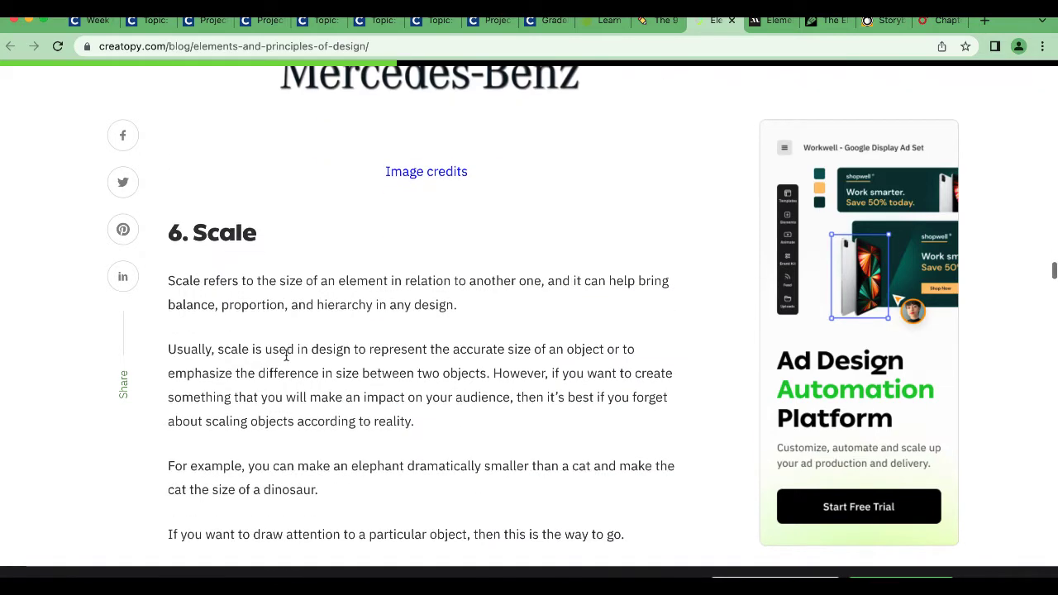
{"action": "scroll", "coordinate": [286, 358], "scroll_direction": "down", "scroll_amount": 1}
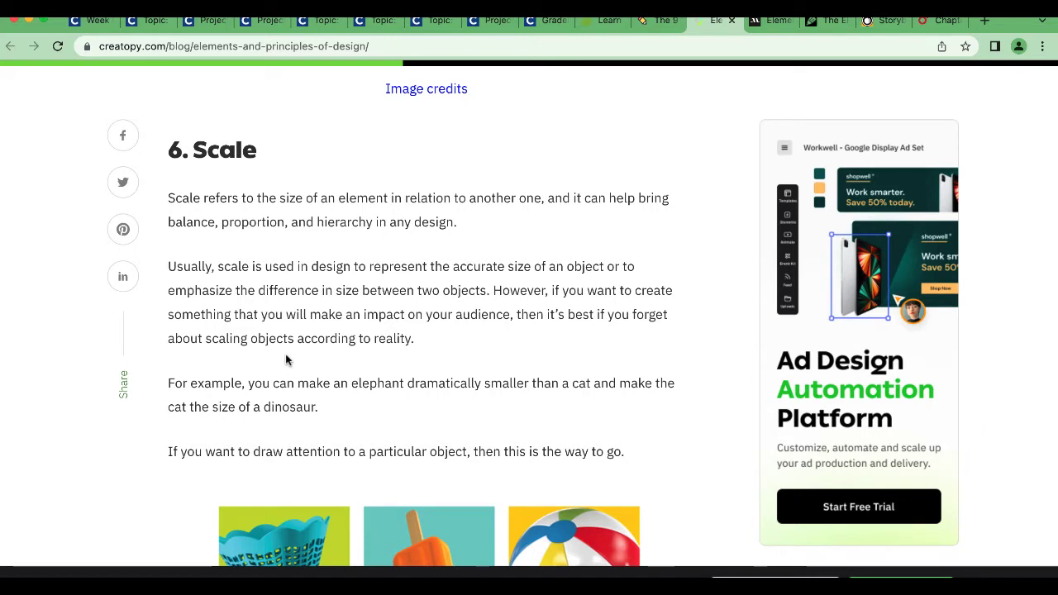
{"action": "scroll", "coordinate": [286, 360], "scroll_direction": "down", "scroll_amount": 1}
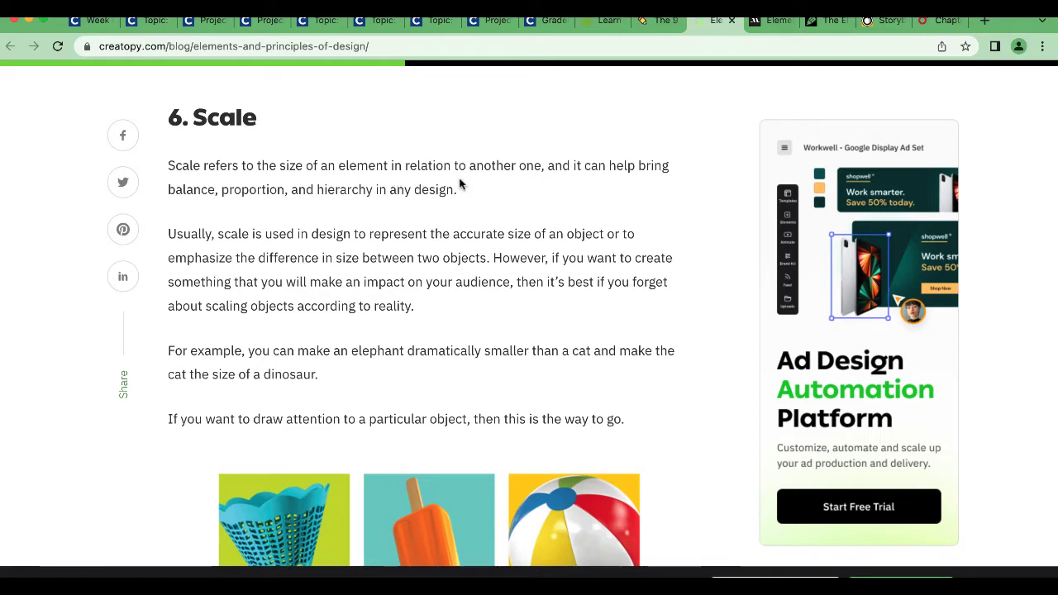
{"action": "scroll", "coordinate": [459, 183], "scroll_direction": "down", "scroll_amount": 1}
{"action": "scroll", "coordinate": [460, 183], "scroll_direction": "down", "scroll_amount": 1}
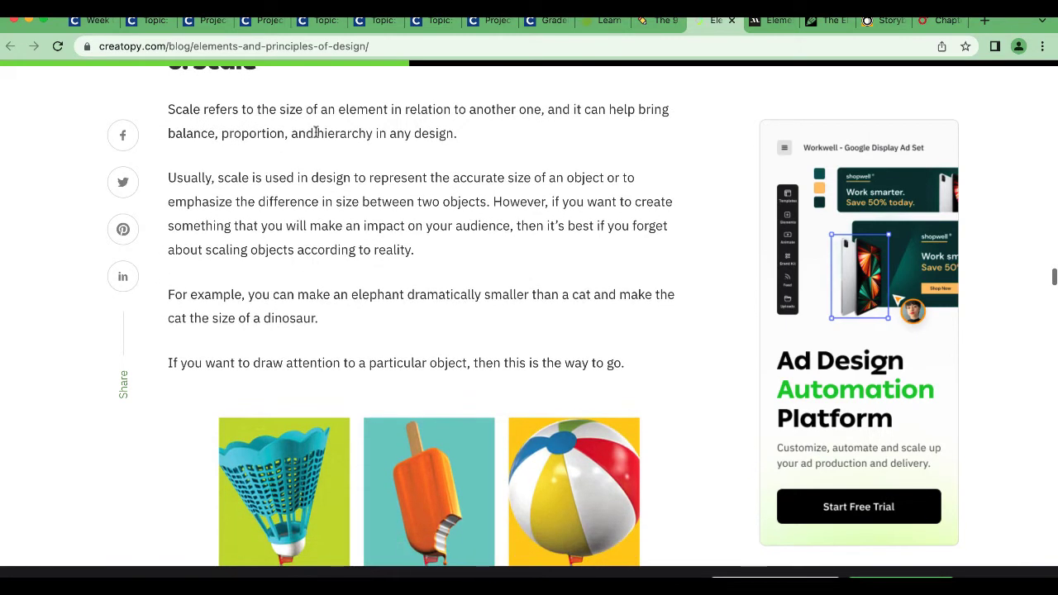
{"action": "scroll", "coordinate": [379, 239], "scroll_direction": "down", "scroll_amount": 4}
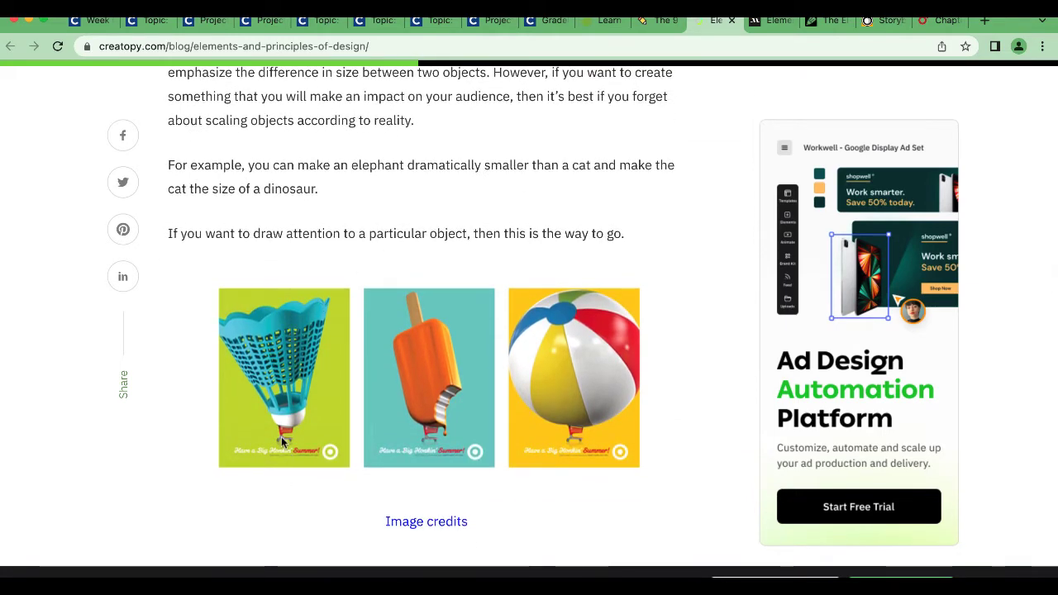
Read the Texture section of the article and examine its torn-paper lettering example.
{"action": "scroll", "coordinate": [444, 436], "scroll_direction": "down", "scroll_amount": 5}
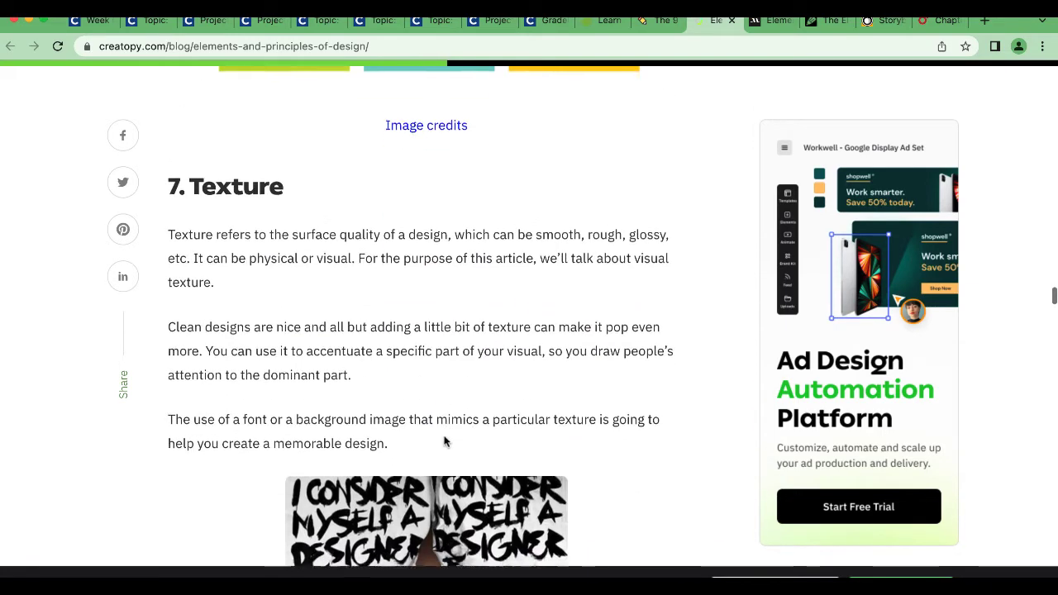
{"action": "scroll", "coordinate": [590, 425], "scroll_direction": "down", "scroll_amount": 2}
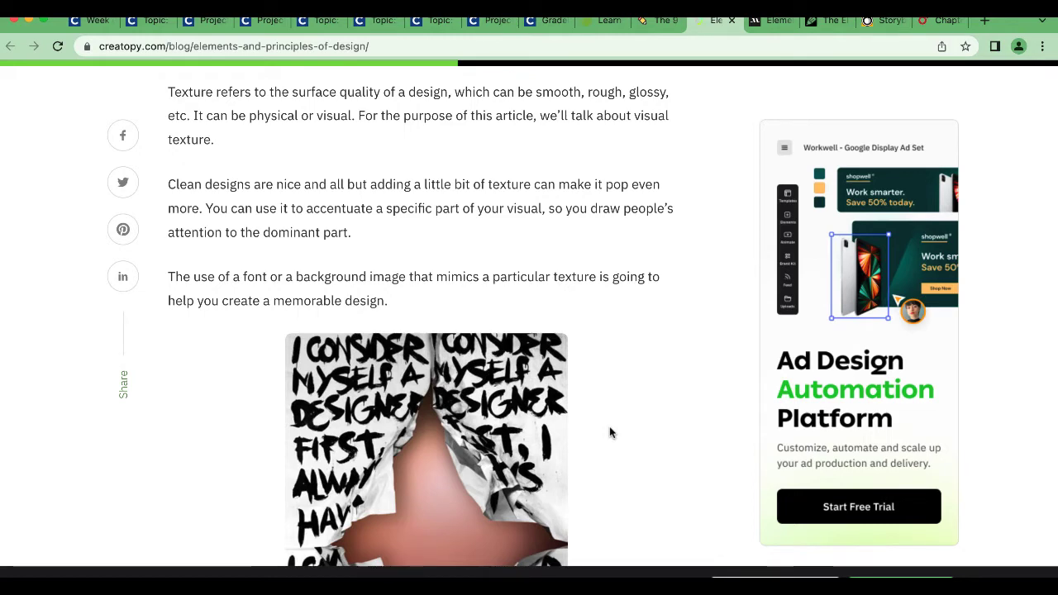
{"action": "scroll", "coordinate": [610, 433], "scroll_direction": "down", "scroll_amount": 2}
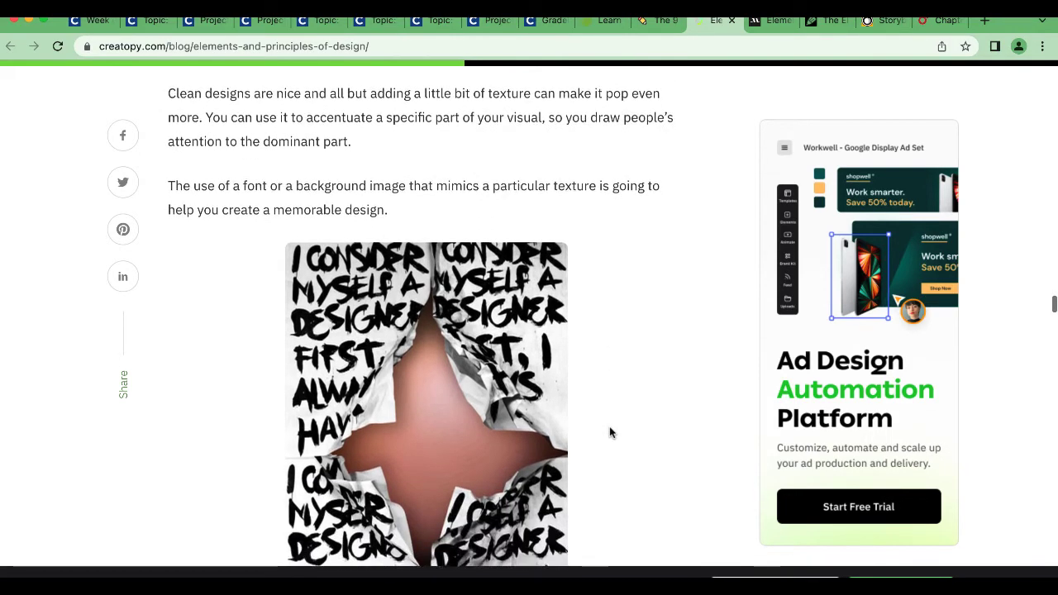
{"action": "scroll", "coordinate": [611, 432], "scroll_direction": "down", "scroll_amount": 1}
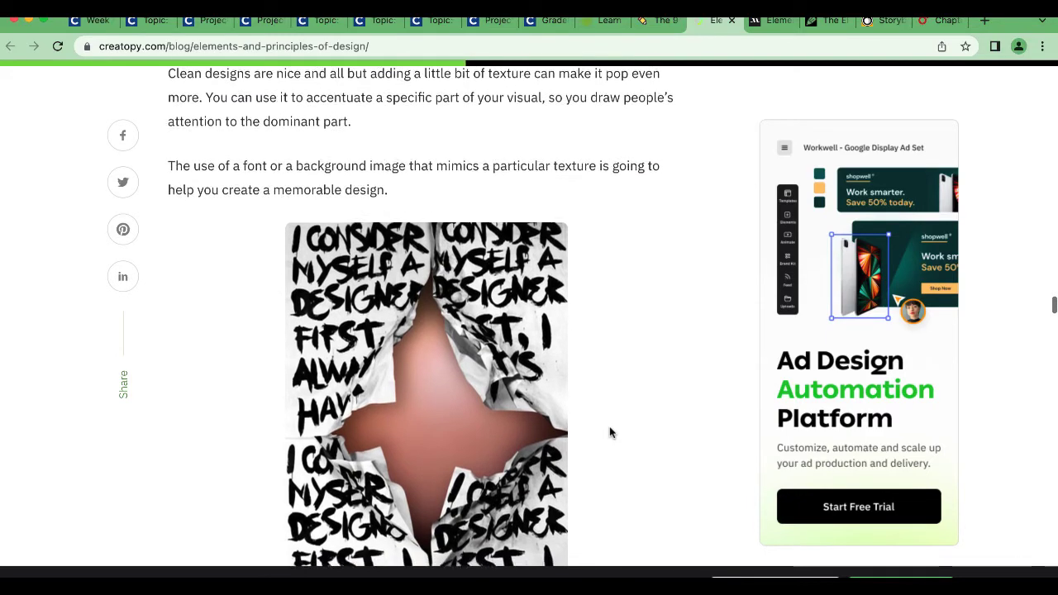
{"action": "scroll", "coordinate": [611, 432], "scroll_direction": "down", "scroll_amount": 3}
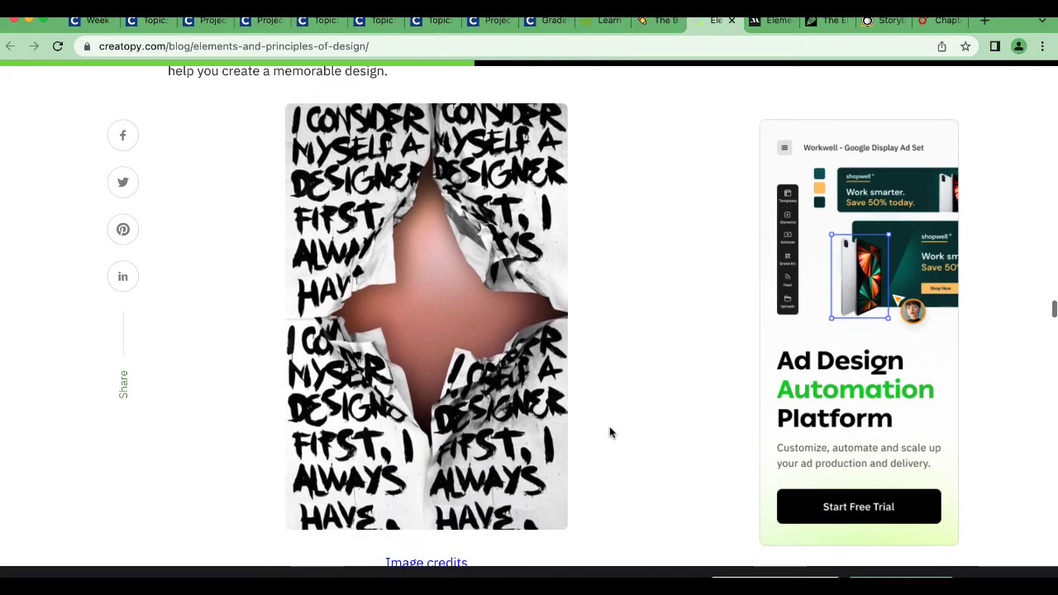
Read the Direction section and the Balance section under Principles of Design.
{"action": "scroll", "coordinate": [611, 433], "scroll_direction": "down", "scroll_amount": 8}
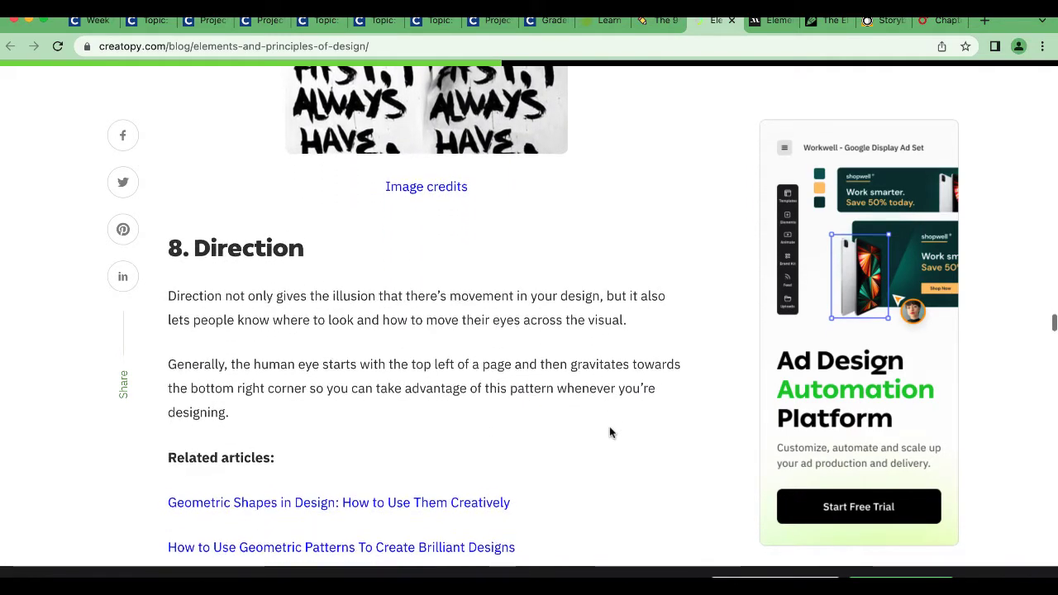
{"action": "scroll", "coordinate": [610, 433], "scroll_direction": "down", "scroll_amount": 6}
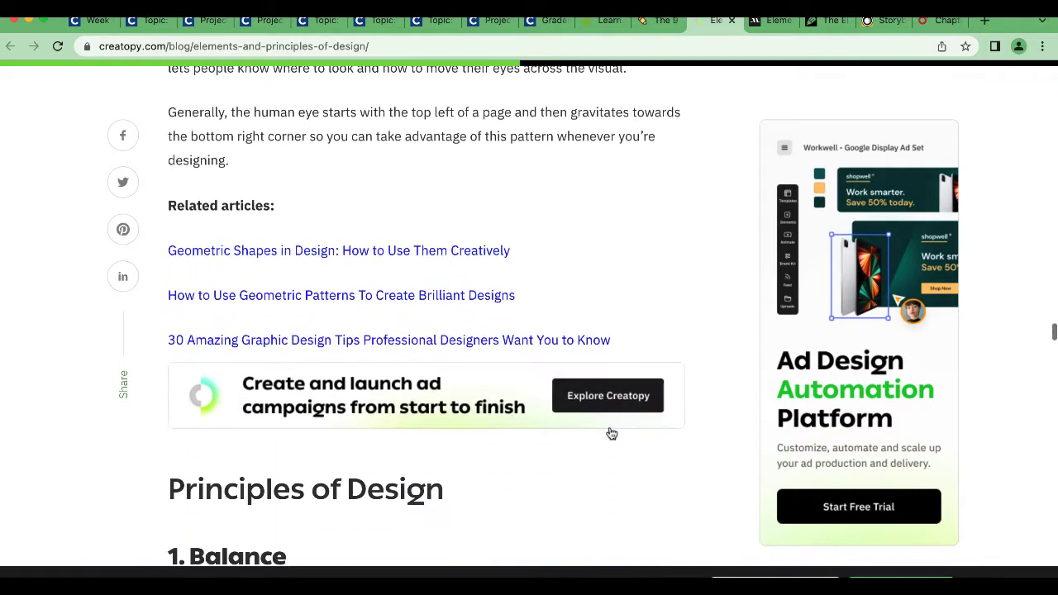
{"action": "scroll", "coordinate": [610, 432], "scroll_direction": "down", "scroll_amount": 8}
{"action": "scroll", "coordinate": [611, 428], "scroll_direction": "up", "scroll_amount": 2}
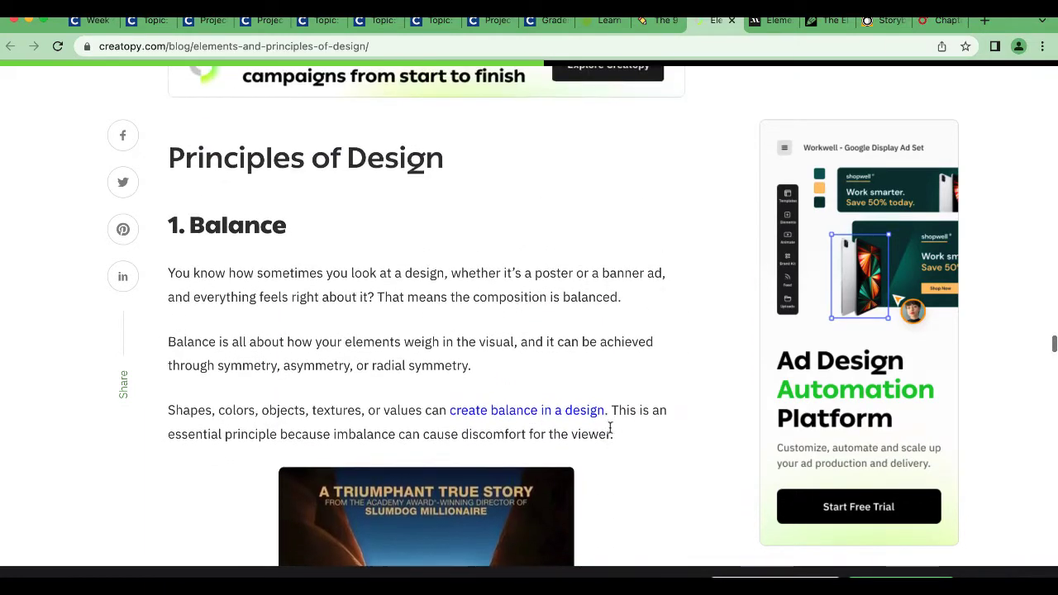
{"action": "scroll", "coordinate": [610, 428], "scroll_direction": "down", "scroll_amount": 1}
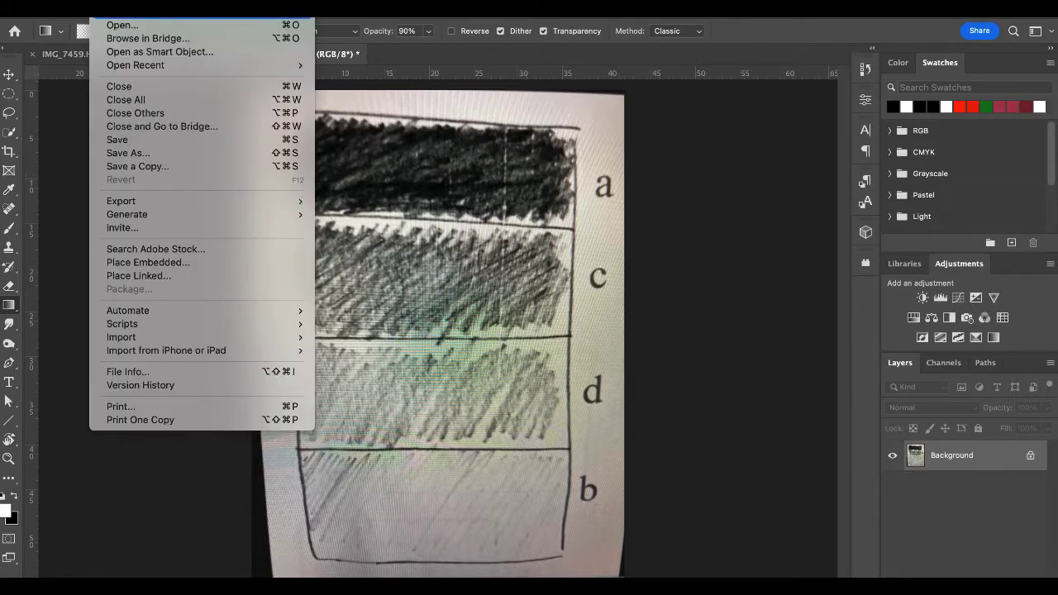
Switch to Photoshop, create a new blank document, and ready a large Brush with black as the foreground color.
{"action": "key", "text": "super+n"}
{"action": "key", "text": "Return"}
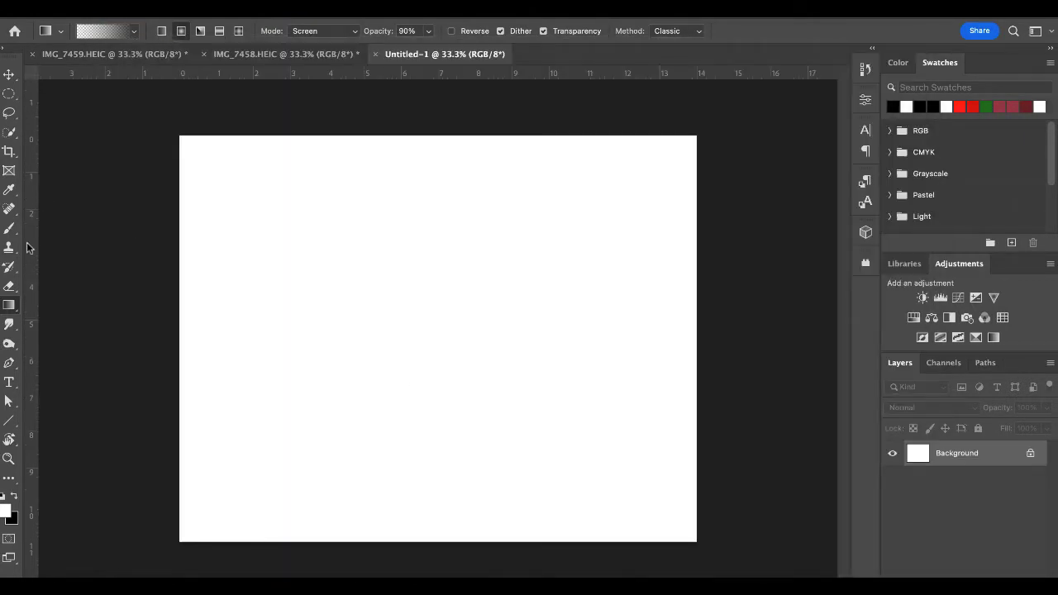
{"action": "key", "text": "b"}
{"action": "key", "text": "bracketright"}
{"action": "key", "text": "bracketright"}
{"action": "key", "text": "bracketright"}
{"action": "key", "text": "bracketright"}
{"action": "key", "text": "bracketright"}
{"action": "key", "text": "bracketright"}
{"action": "key", "text": "bracketright"}
{"action": "key", "text": "bracketright"}
{"action": "key", "text": "bracketright"}
{"action": "key", "text": "bracketright"}
{"action": "key", "text": "bracketright"}
{"action": "key", "text": "bracketright"}
{"action": "key", "text": "bracketright"}
{"action": "key", "text": "bracketright"}
{"action": "key", "text": "bracketright"}
{"action": "key", "text": "bracketright"}
{"action": "key", "text": "bracketright"}
{"action": "key", "text": "x"}
Paint a black dot on the left half of the canvas, undo it, and paint a much smaller one lower down instead.
{"action": "left_click", "coordinate": [301, 284]}
{"action": "key", "text": "bracketleft"}
{"action": "key", "text": "bracketleft"}
{"action": "key", "text": "bracketleft"}
{"action": "key", "text": "bracketleft"}
{"action": "key", "text": "bracketleft"}
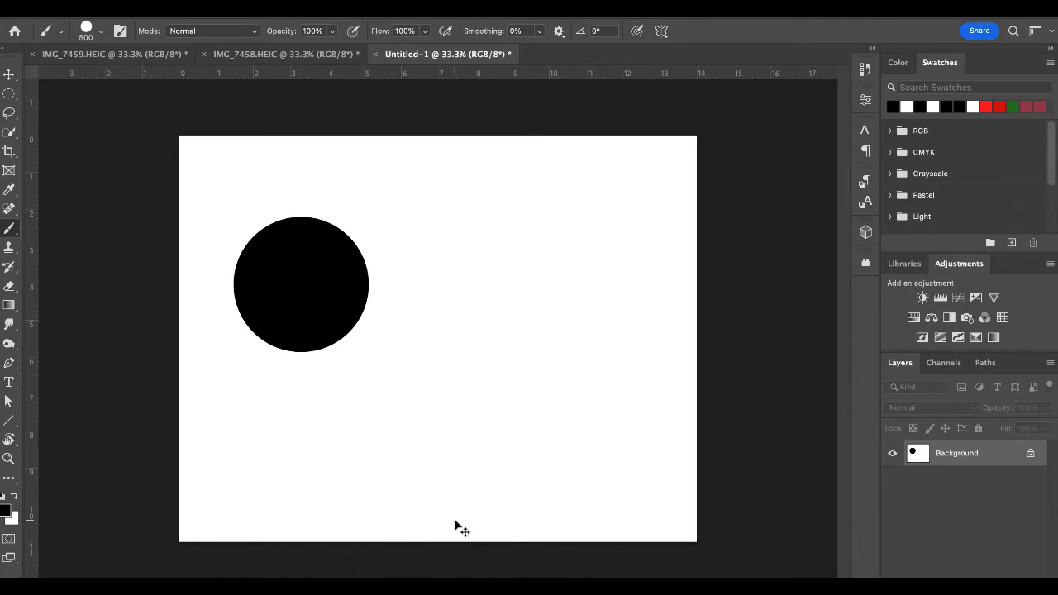
{"action": "key", "text": "ctrl+z"}
{"action": "key", "text": "bracketleft"}
{"action": "key", "text": "bracketleft"}
{"action": "key", "text": "bracketleft"}
{"action": "key", "text": "bracketleft"}
{"action": "left_click", "coordinate": [269, 369]}
Paint a large black circle with a 1900-pixel brush on the right half of the canvas.
{"action": "key", "text": "bracketright"}
{"action": "key", "text": "bracketright"}
{"action": "key", "text": "bracketright"}
{"action": "key", "text": "bracketright"}
{"action": "key", "text": "bracketright"}
{"action": "key", "text": "bracketright"}
{"action": "key", "text": "bracketright"}
{"action": "key", "text": "bracketright"}
{"action": "key", "text": "bracketright"}
{"action": "key", "text": "bracketright"}
{"action": "key", "text": "bracketright"}
{"action": "key", "text": "bracketright"}
{"action": "key", "text": "bracketright"}
{"action": "key", "text": "bracketright"}
{"action": "key", "text": "bracketright"}
{"action": "key", "text": "bracketright"}
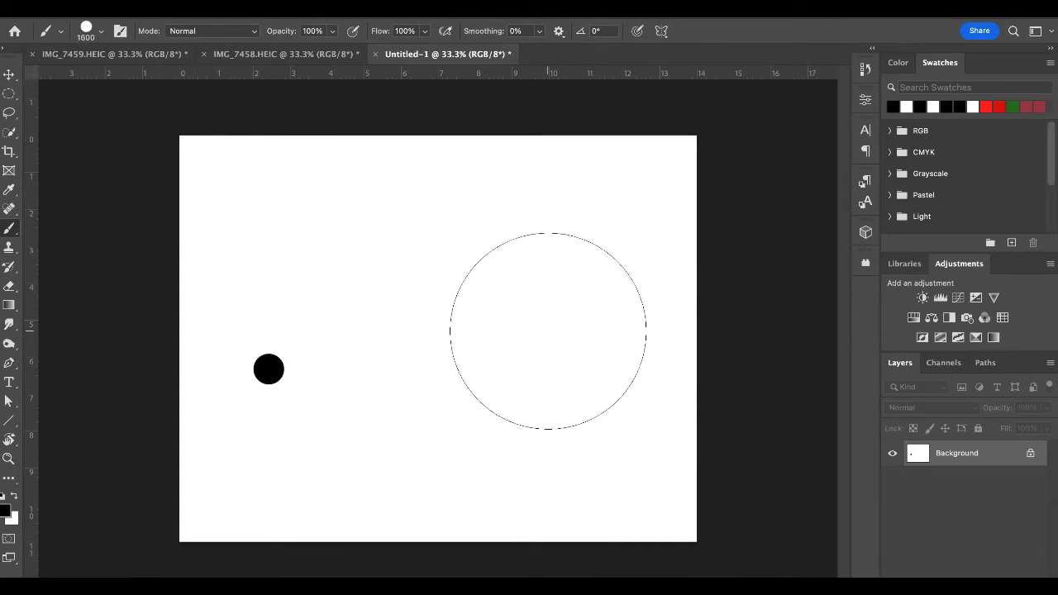
{"action": "key", "text": "bracketright"}
{"action": "left_click", "coordinate": [549, 331]}
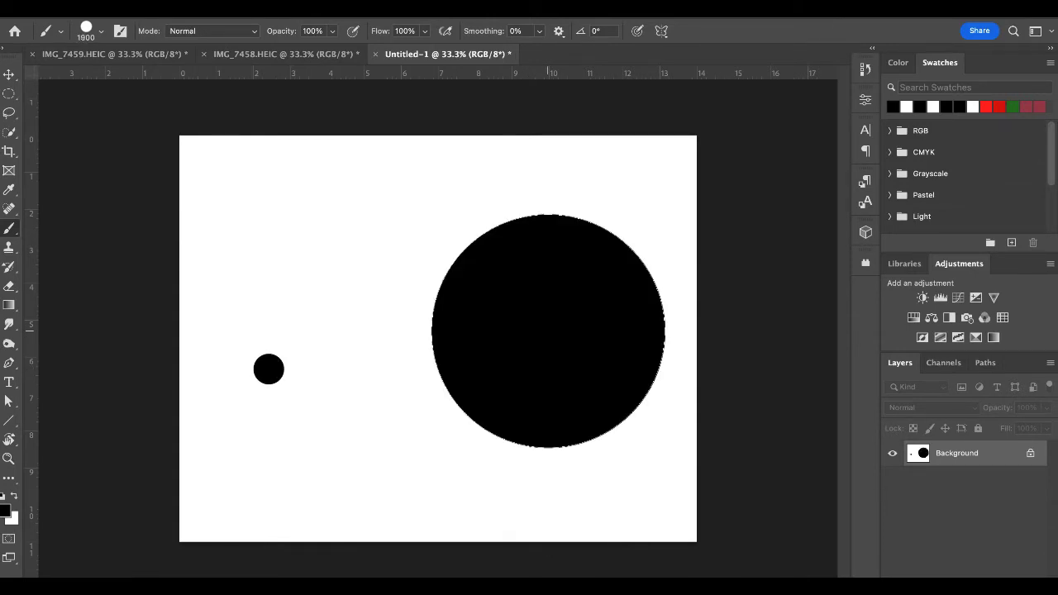
Paint white over the inside of the large black circle with an 1800-pixel brush, leaving only a thin black ring.
{"action": "key", "text": "bracketleft"}
{"action": "key", "text": "bracketleft"}
{"action": "key", "text": "bracketright"}
{"action": "key", "text": "x"}
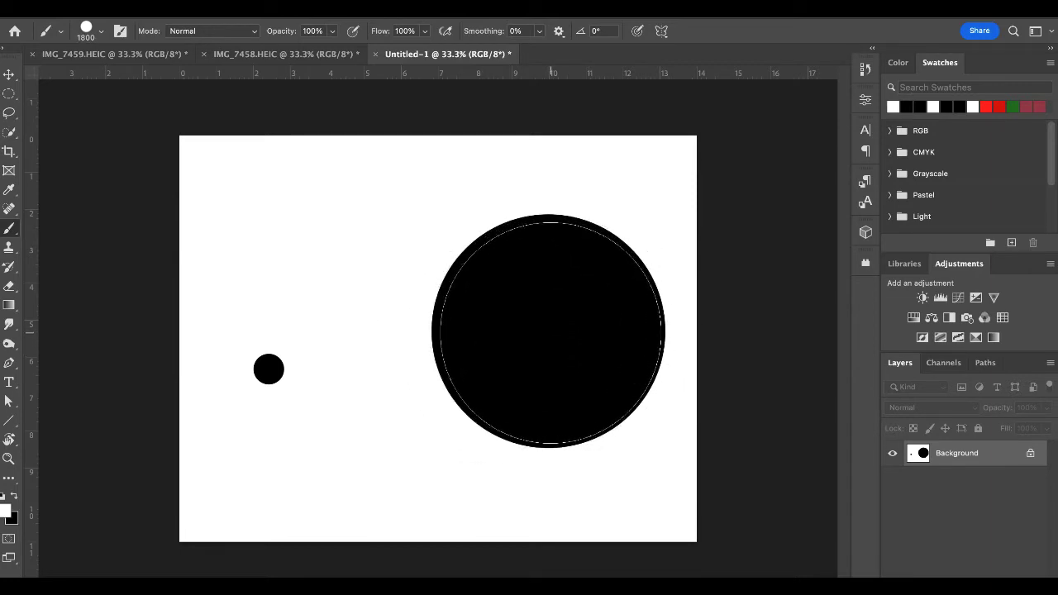
{"action": "left_click", "coordinate": [549, 333]}
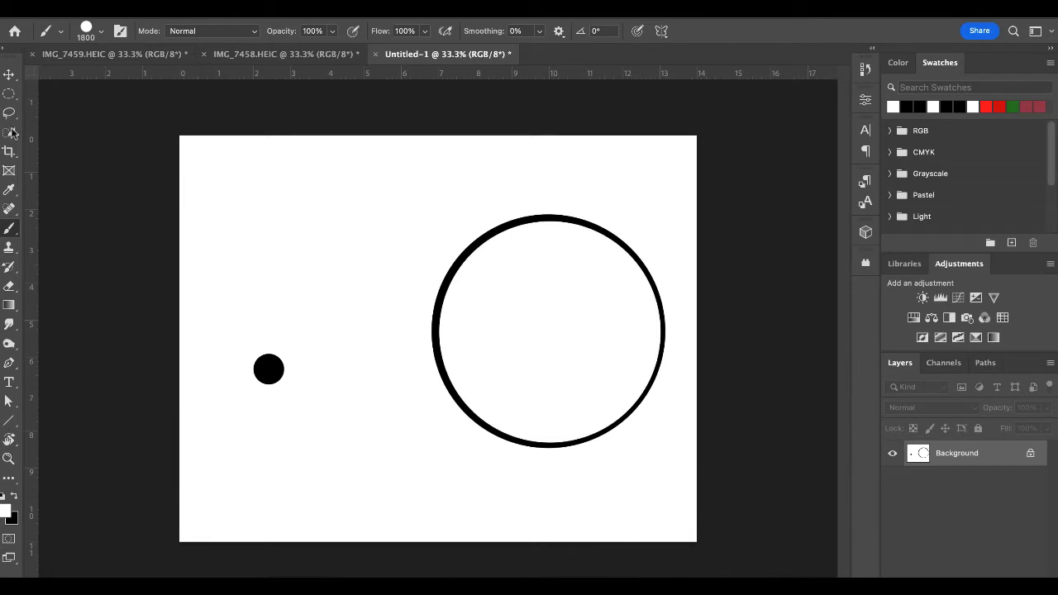
Enlarge the small black dot on the left half by painting over it with a 400-pixel black brush.
{"action": "left_click", "coordinate": [6, 74]}
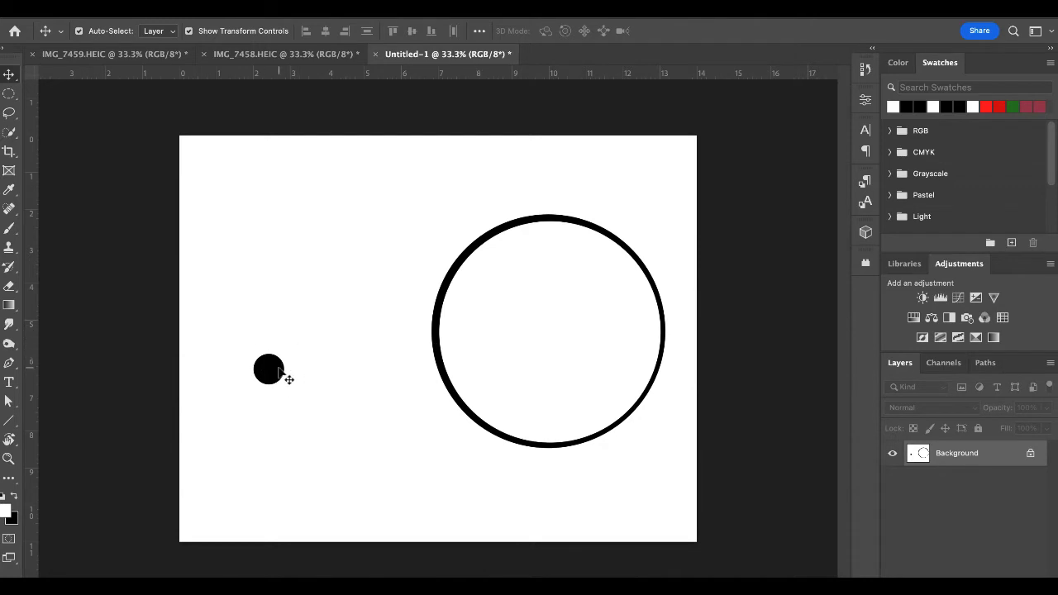
{"action": "key", "text": "b"}
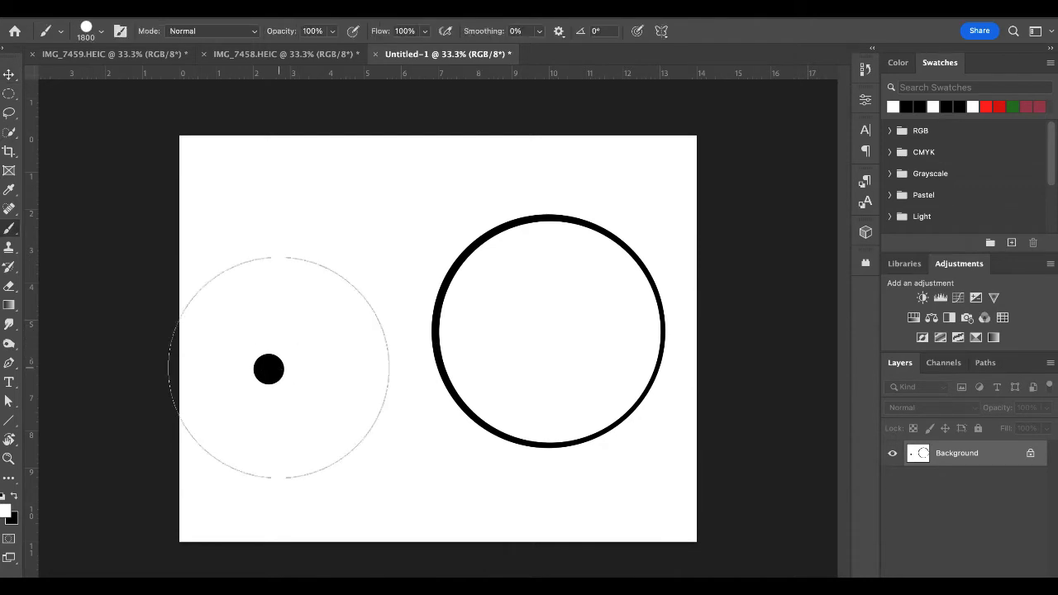
{"action": "key", "text": "bracketleft"}
{"action": "key", "text": "bracketleft"}
{"action": "key", "text": "bracketleft"}
{"action": "key", "text": "bracketleft"}
{"action": "key", "text": "bracketleft"}
{"action": "key", "text": "bracketleft"}
{"action": "key", "text": "bracketleft"}
{"action": "key", "text": "bracketleft"}
{"action": "key", "text": "bracketleft"}
{"action": "key", "text": "x"}
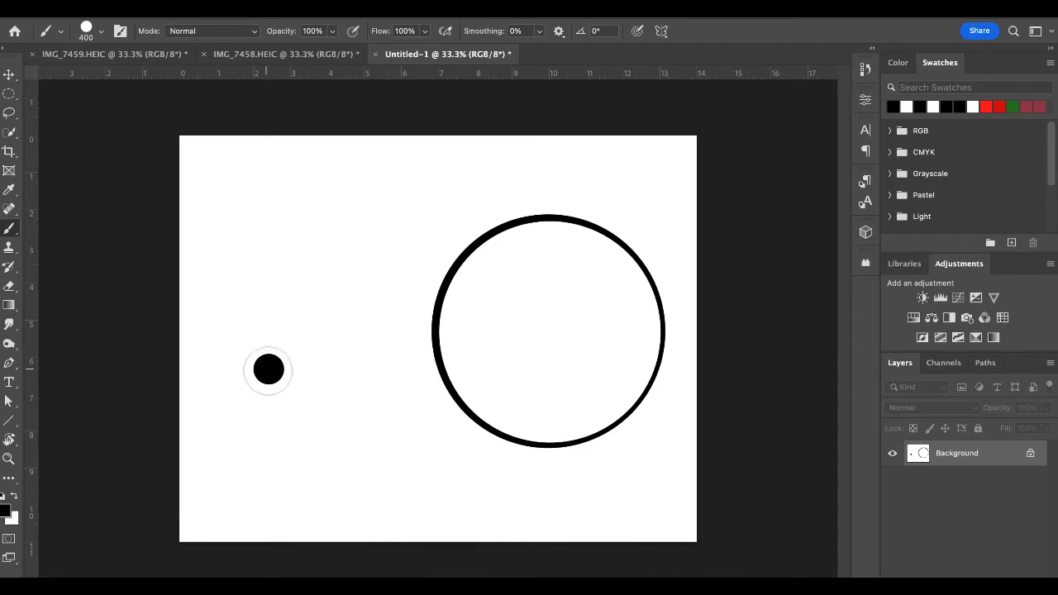
{"action": "left_click", "coordinate": [269, 372]}
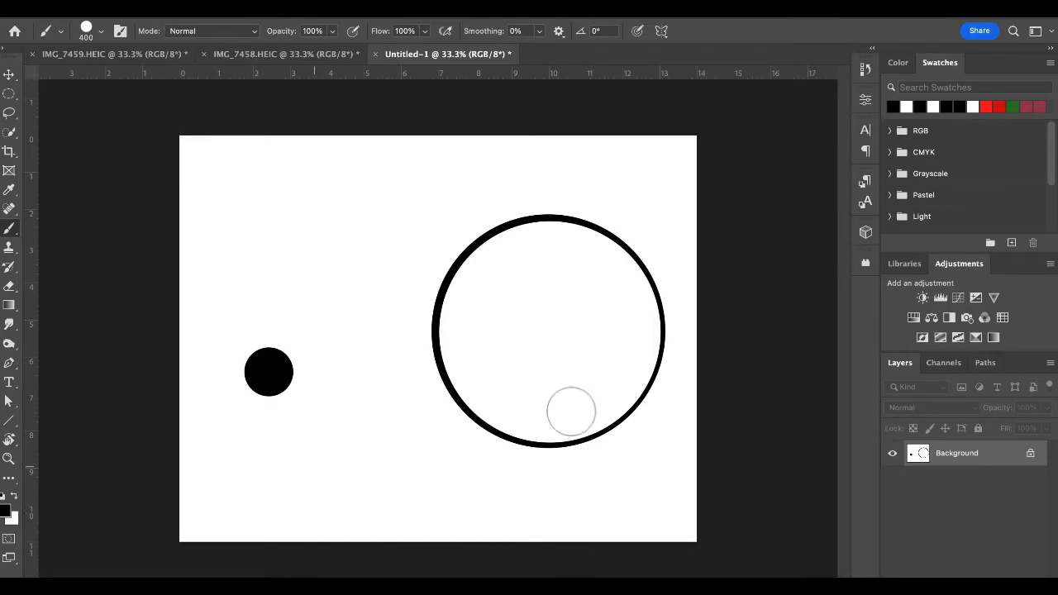
Switch to the design principles article in the browser and read its Contrast and Repetition sections.
{"action": "key", "text": "ctrl+Up"}
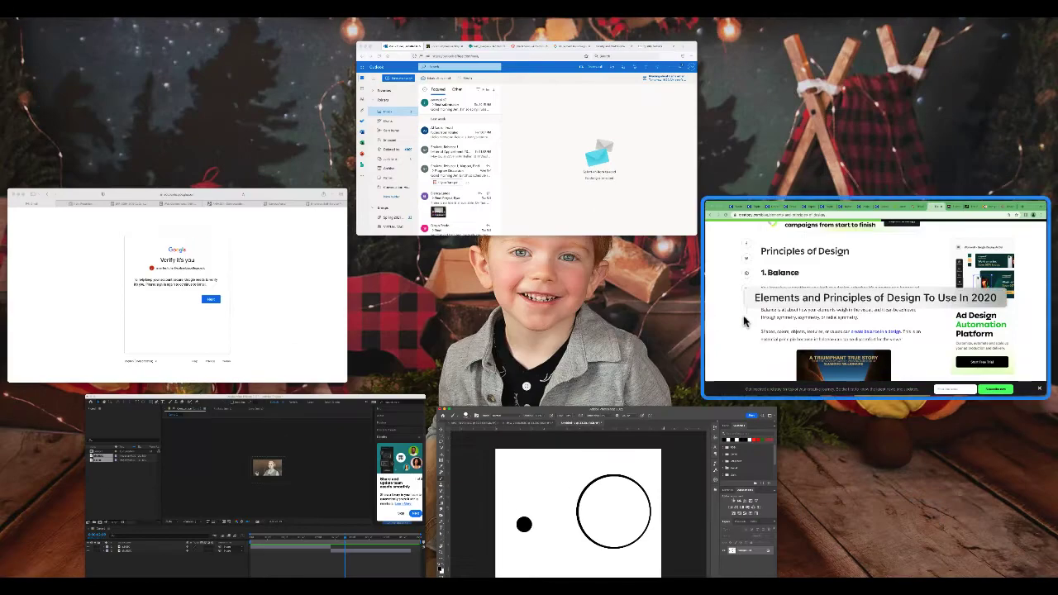
{"action": "left_click", "coordinate": [776, 333]}
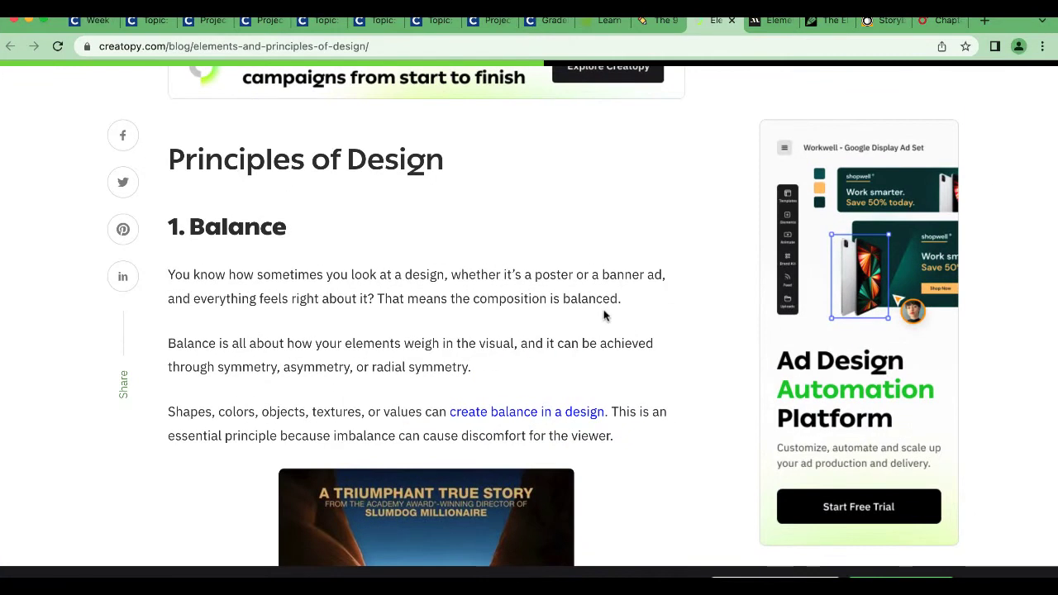
{"action": "scroll", "coordinate": [604, 311], "scroll_direction": "down", "scroll_amount": 2}
{"action": "scroll", "coordinate": [604, 310], "scroll_direction": "down", "scroll_amount": 10}
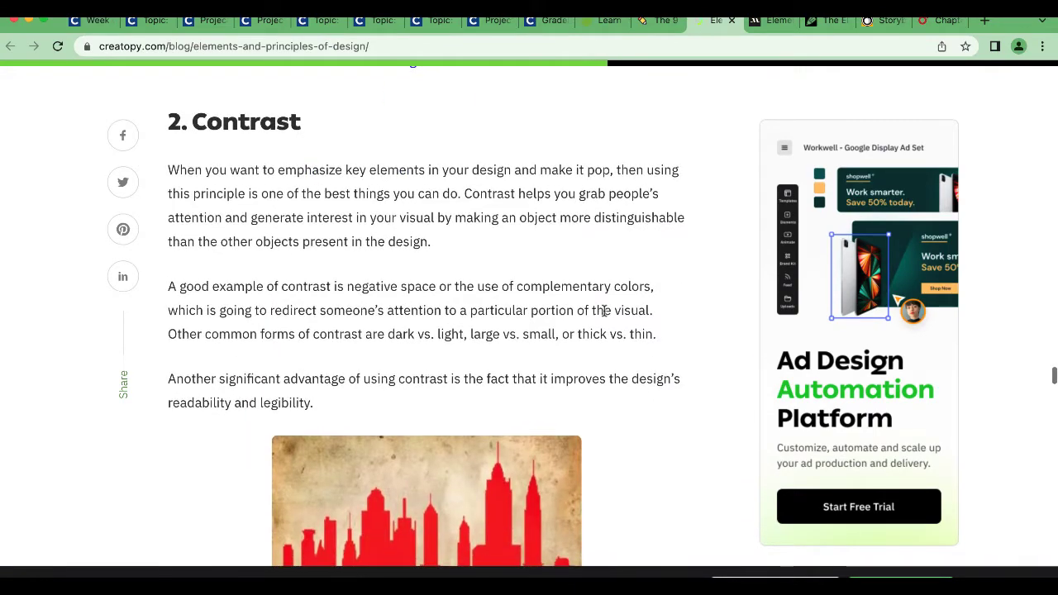
{"action": "scroll", "coordinate": [604, 311], "scroll_direction": "down", "scroll_amount": 1}
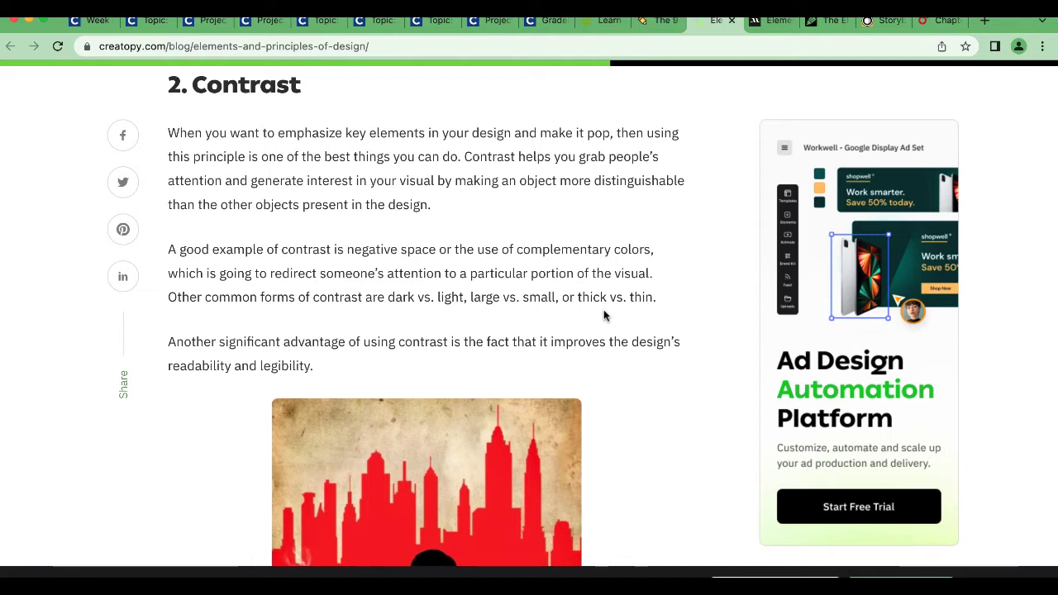
{"action": "scroll", "coordinate": [604, 315], "scroll_direction": "down", "scroll_amount": 5}
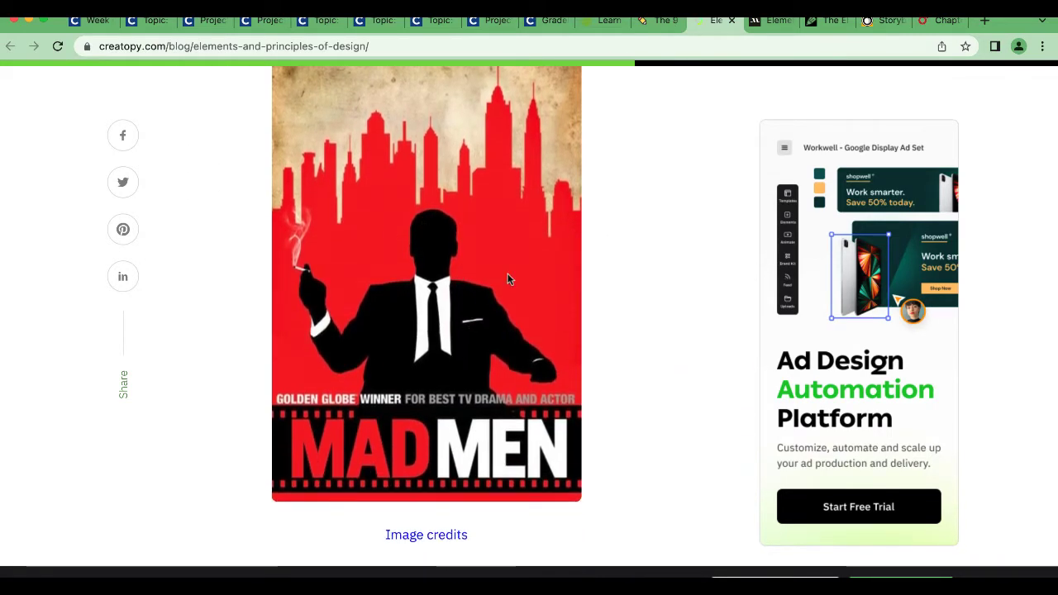
{"action": "scroll", "coordinate": [528, 239], "scroll_direction": "down", "scroll_amount": 5}
{"action": "scroll", "coordinate": [528, 239], "scroll_direction": "down", "scroll_amount": 2}
{"action": "scroll", "coordinate": [531, 239], "scroll_direction": "up", "scroll_amount": 2}
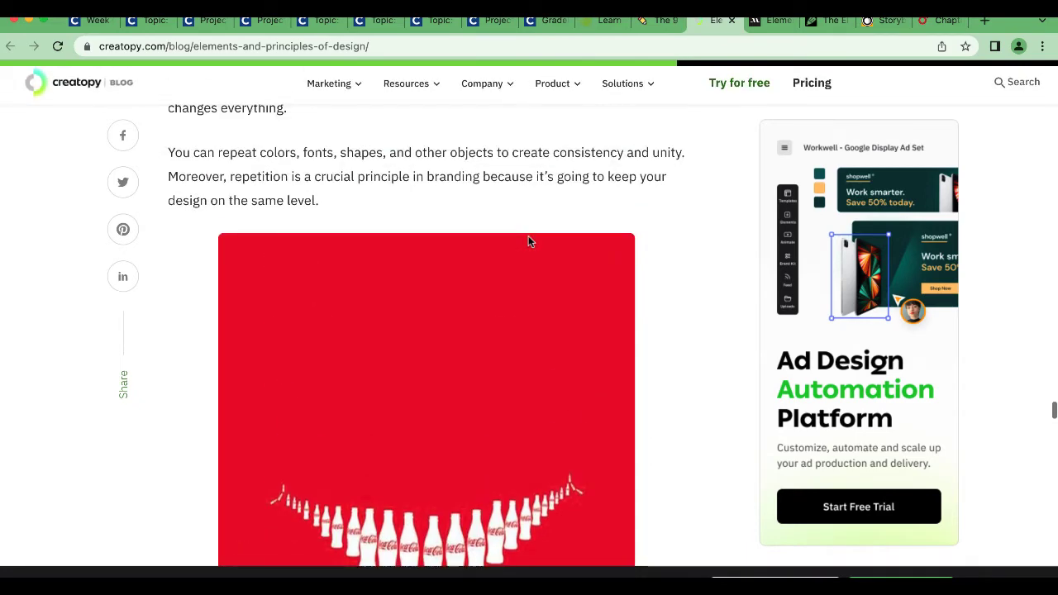
{"action": "scroll", "coordinate": [622, 368], "scroll_direction": "up", "scroll_amount": 1}
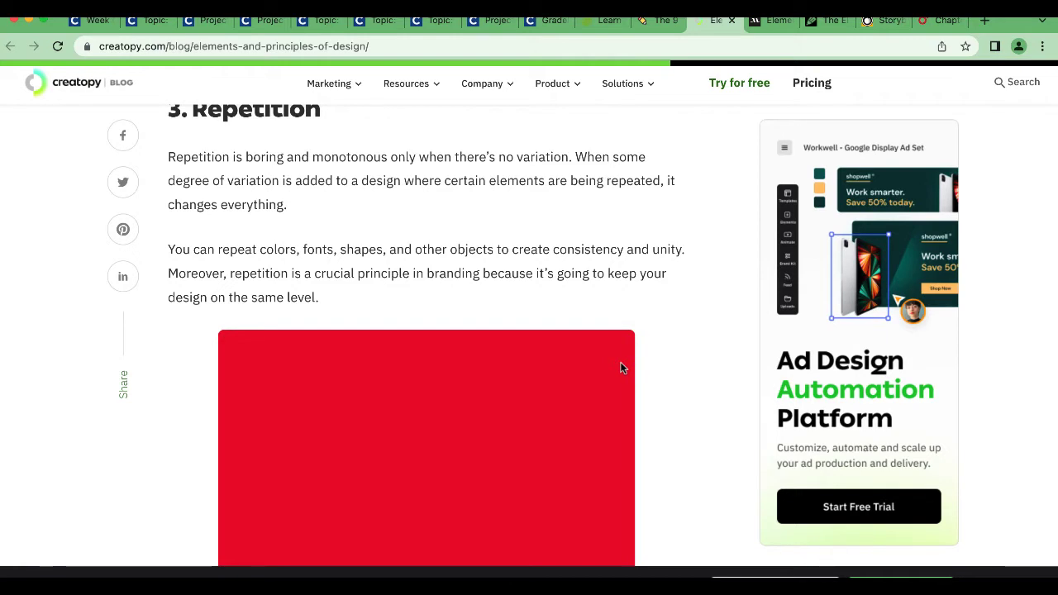
{"action": "scroll", "coordinate": [623, 368], "scroll_direction": "down", "scroll_amount": 5}
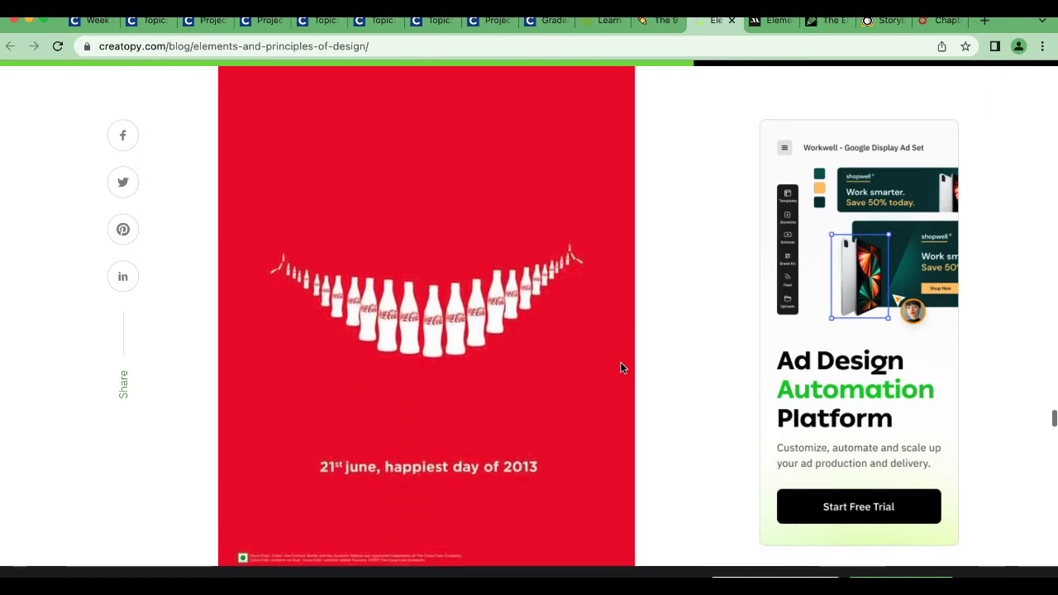
Read the Emphasis and Movement sections of the article and examine their example images.
{"action": "scroll", "coordinate": [620, 368], "scroll_direction": "down", "scroll_amount": 5}
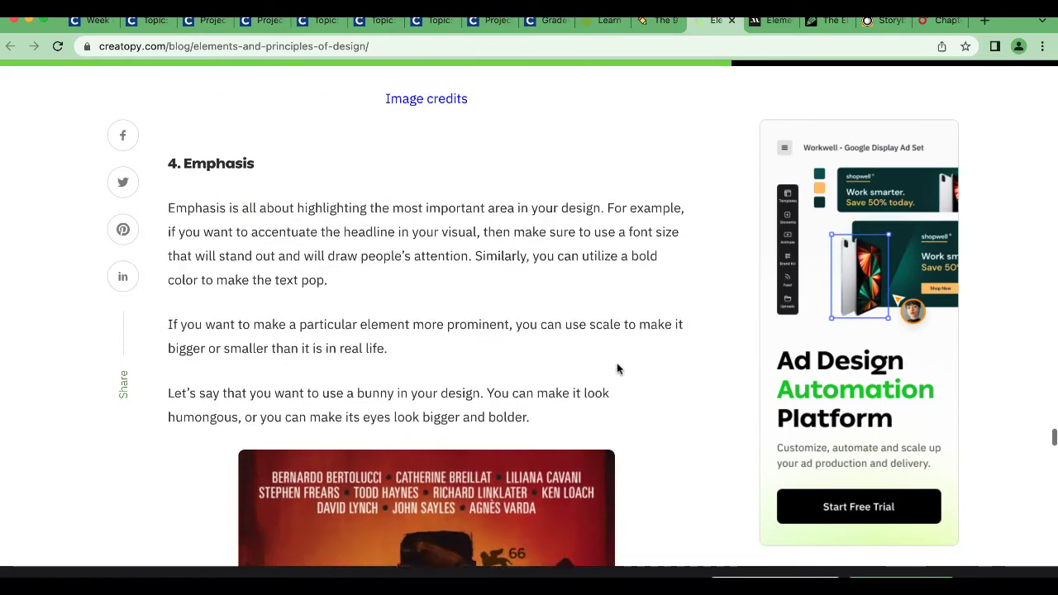
{"action": "scroll", "coordinate": [617, 368], "scroll_direction": "down", "scroll_amount": 1}
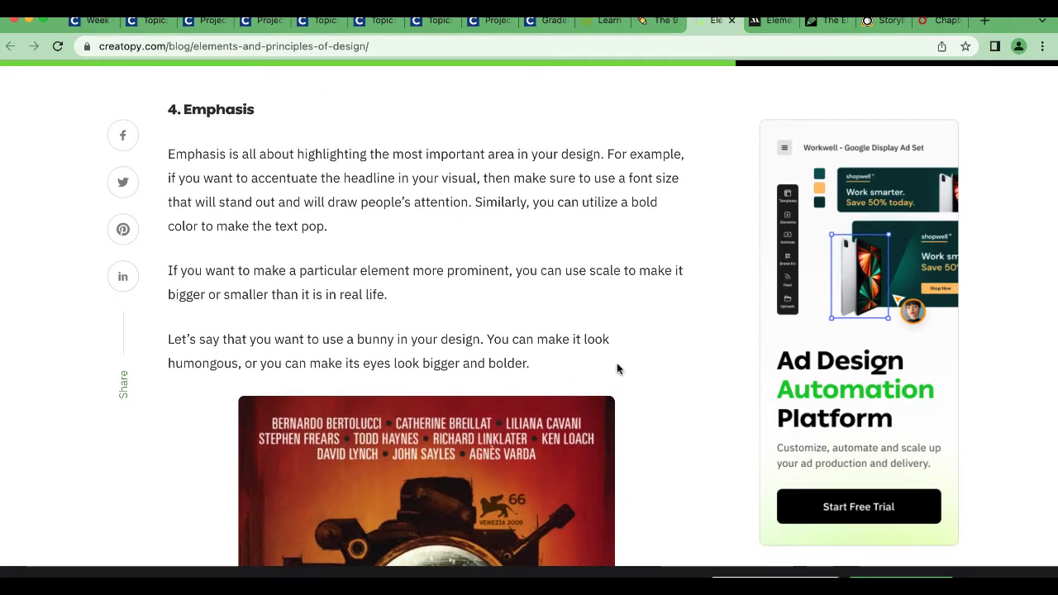
{"action": "scroll", "coordinate": [629, 347], "scroll_direction": "down", "scroll_amount": 1}
{"action": "scroll", "coordinate": [636, 330], "scroll_direction": "down", "scroll_amount": 1}
{"action": "scroll", "coordinate": [636, 331], "scroll_direction": "down", "scroll_amount": 7}
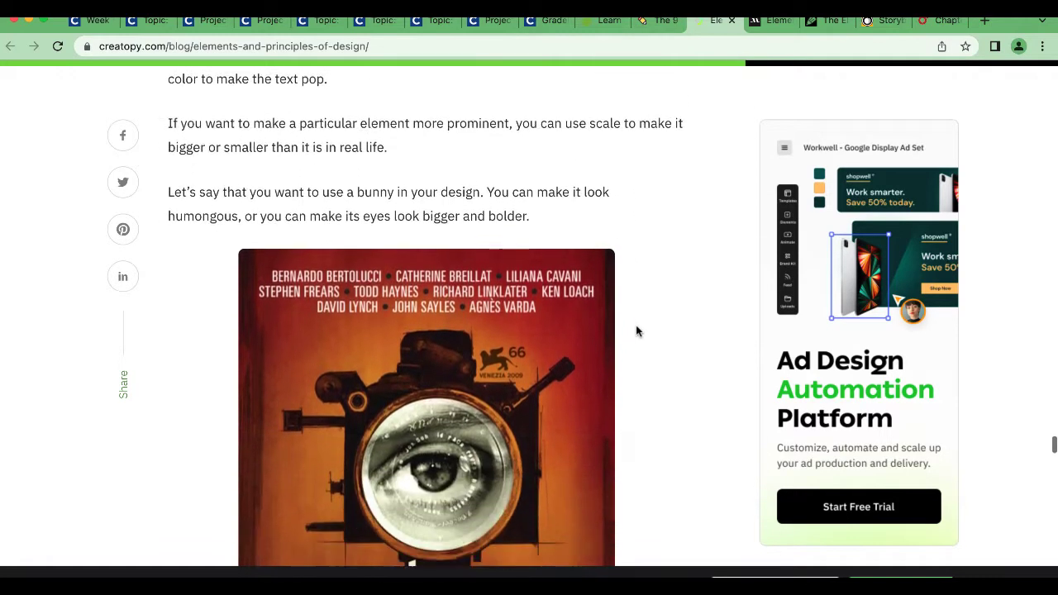
{"action": "scroll", "coordinate": [636, 331], "scroll_direction": "down", "scroll_amount": 13}
{"action": "scroll", "coordinate": [636, 327], "scroll_direction": "down", "scroll_amount": 1}
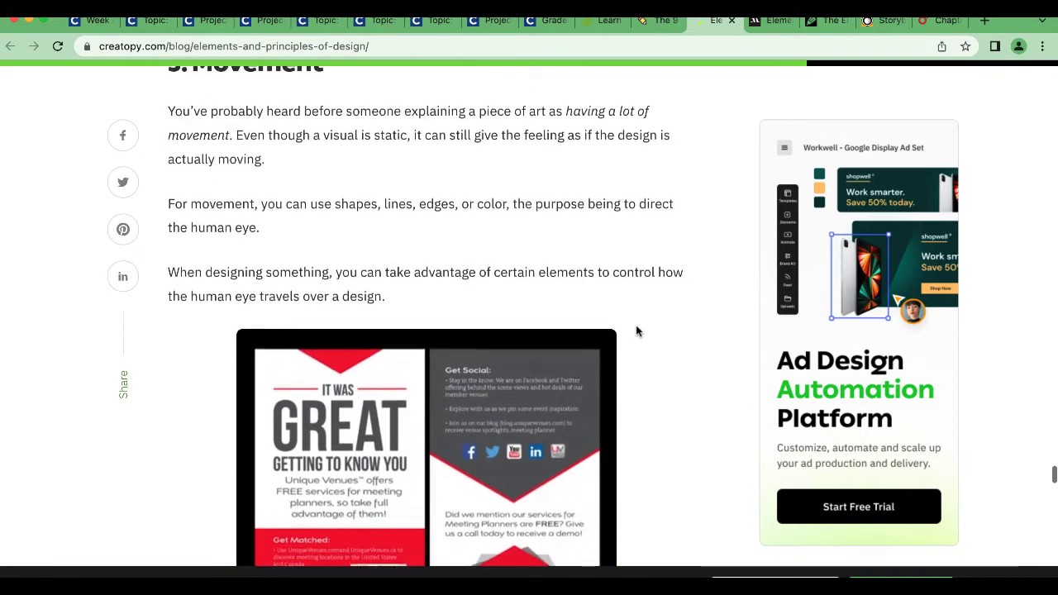
{"action": "scroll", "coordinate": [636, 330], "scroll_direction": "up", "scroll_amount": 1}
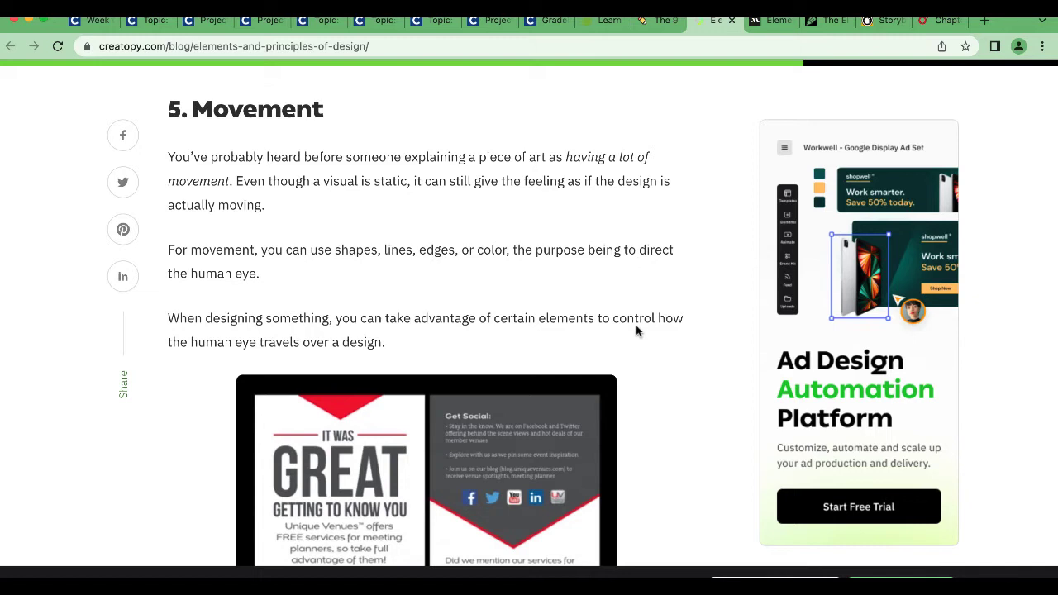
{"action": "scroll", "coordinate": [636, 331], "scroll_direction": "down", "scroll_amount": 5}
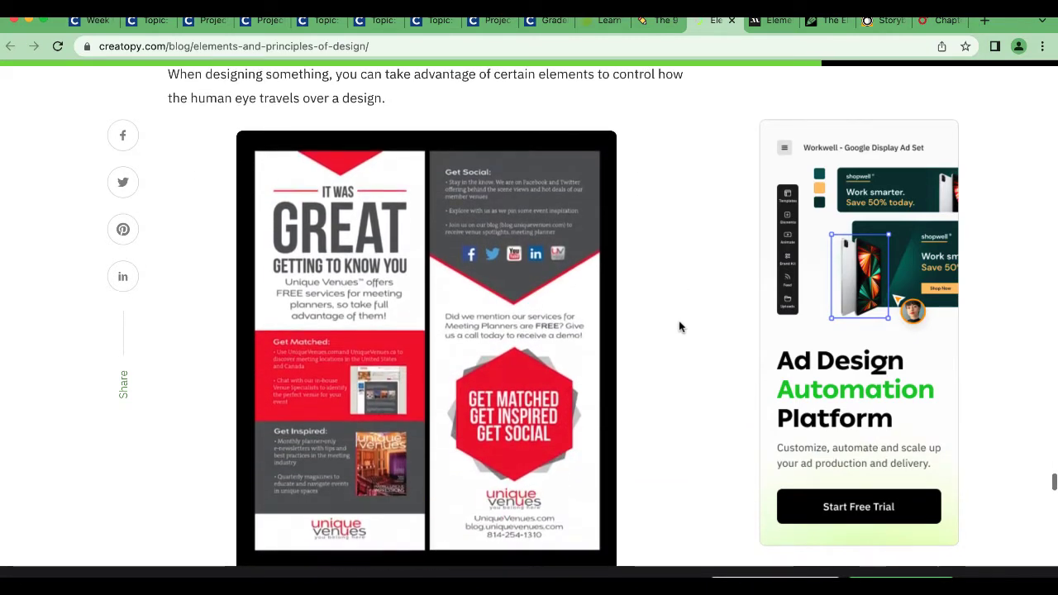
Read the Unity and Rhythm sections of the design principles article.
{"action": "scroll", "coordinate": [680, 327], "scroll_direction": "down", "scroll_amount": 3}
{"action": "scroll", "coordinate": [680, 328], "scroll_direction": "down", "scroll_amount": 10}
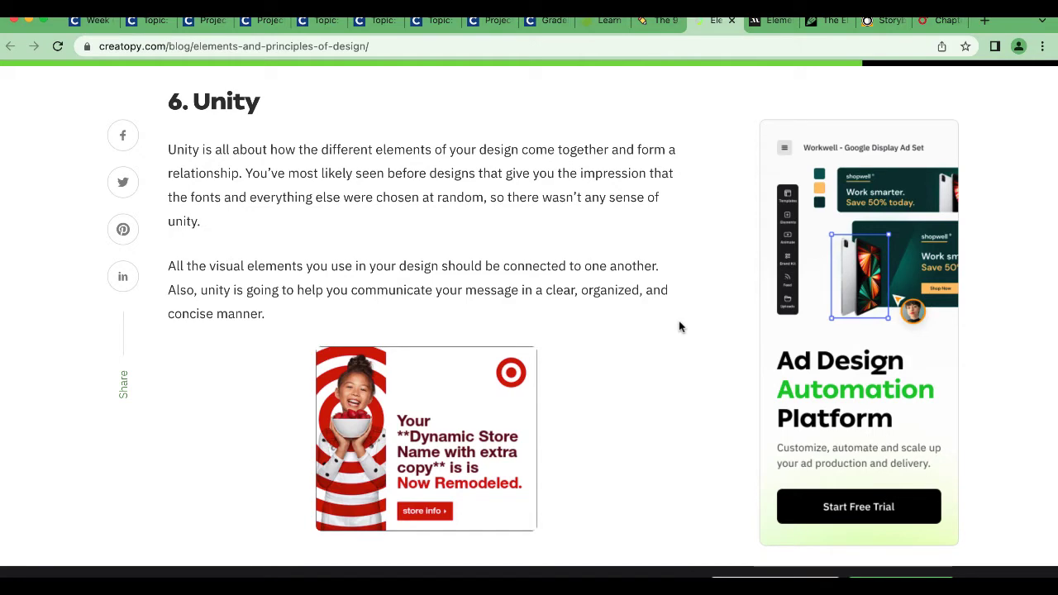
{"action": "scroll", "coordinate": [679, 326], "scroll_direction": "down", "scroll_amount": 3}
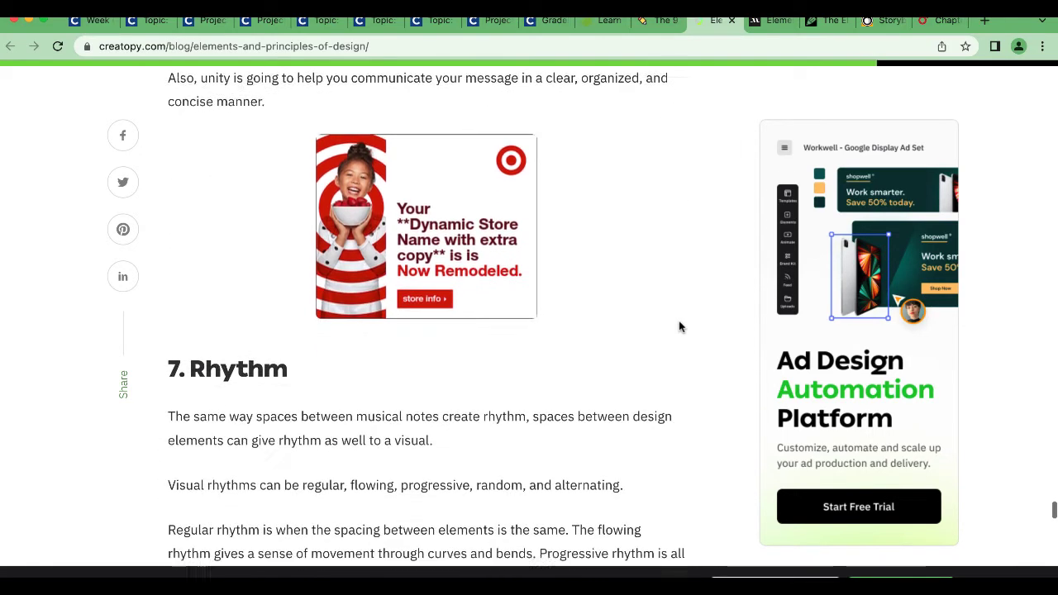
{"action": "scroll", "coordinate": [679, 327], "scroll_direction": "down", "scroll_amount": 1}
{"action": "scroll", "coordinate": [662, 314], "scroll_direction": "down", "scroll_amount": 2}
{"action": "scroll", "coordinate": [660, 317], "scroll_direction": "down", "scroll_amount": 1}
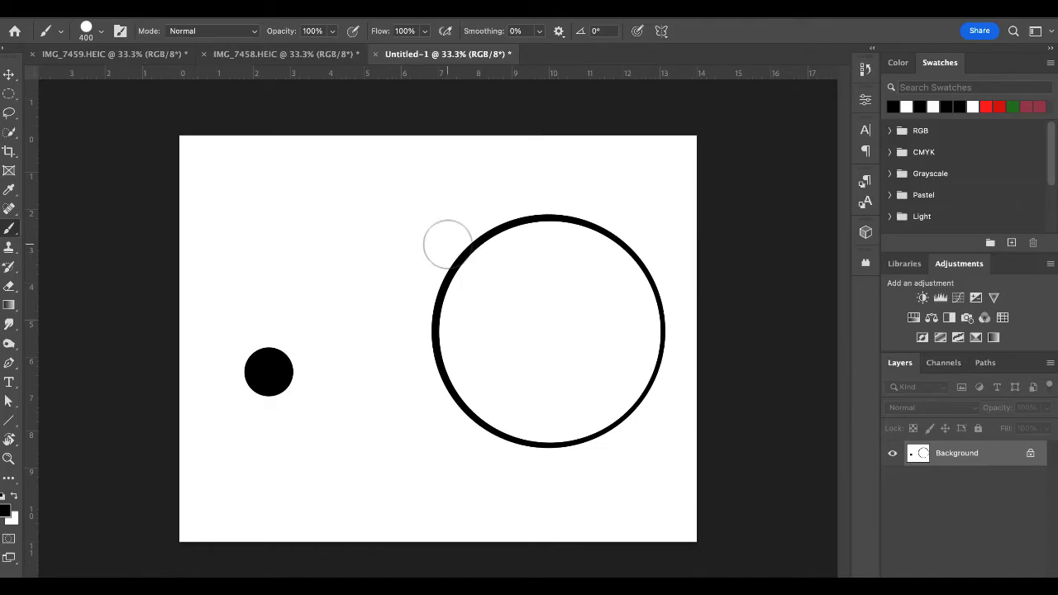
In Photoshop, add a new layer above the background and fill it with white using the Paint Bucket.
{"action": "key", "text": "ctrl+shift+alt+n"}
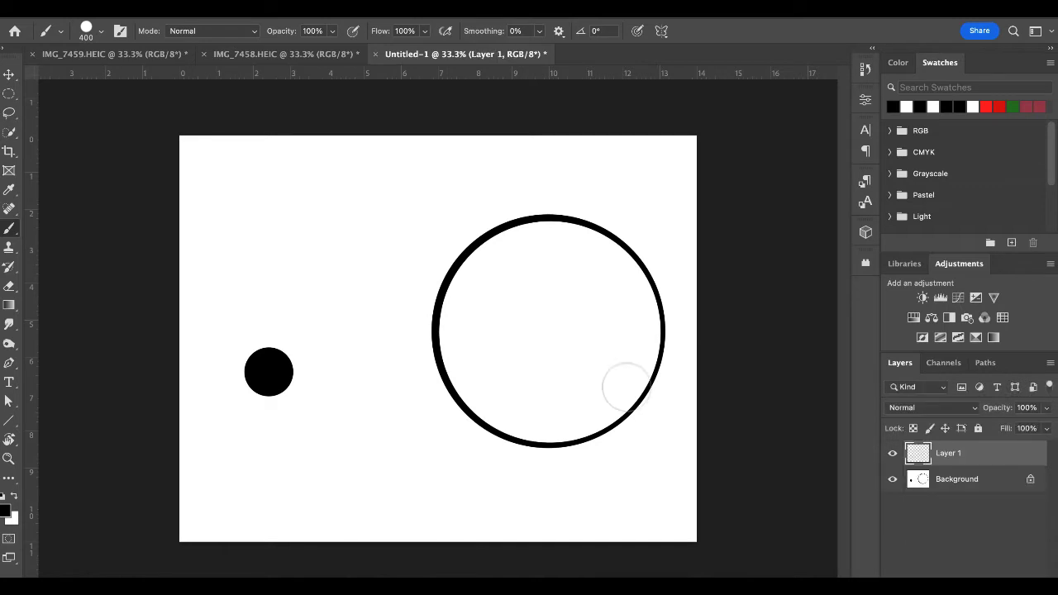
{"action": "key", "text": "g"}
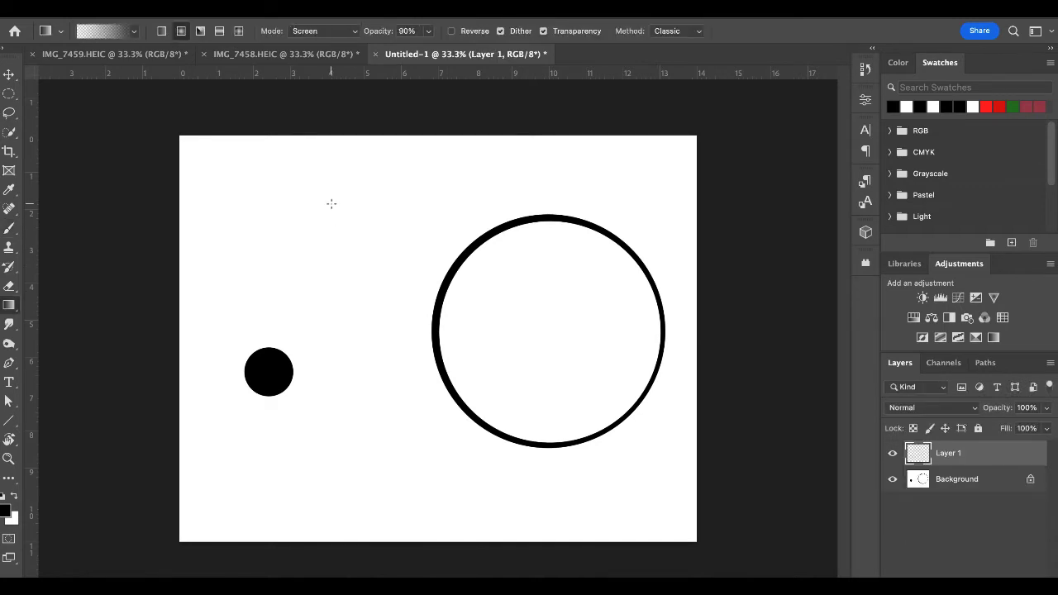
{"action": "right_click", "coordinate": [9, 305]}
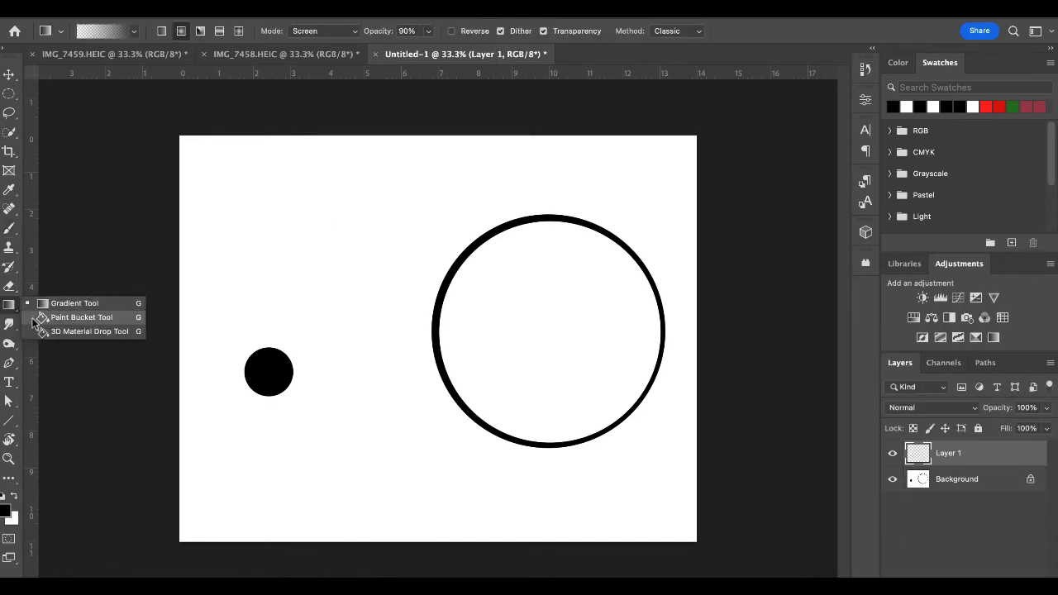
{"action": "left_click", "coordinate": [49, 319]}
{"action": "left_click", "coordinate": [314, 235]}
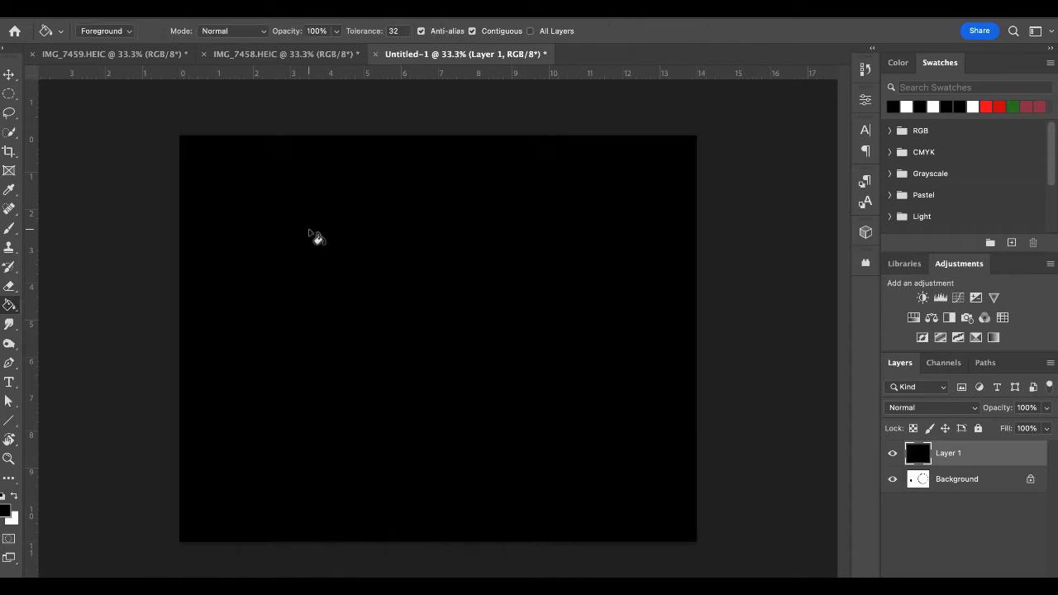
{"action": "key", "text": "x"}
{"action": "left_click", "coordinate": [311, 235]}
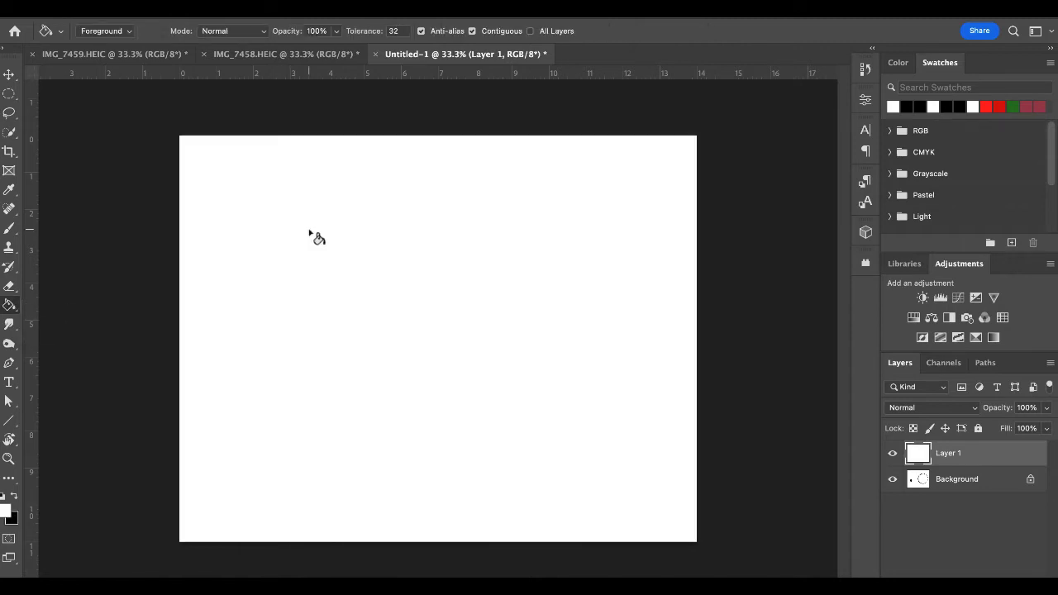
{"action": "key", "text": "t"}
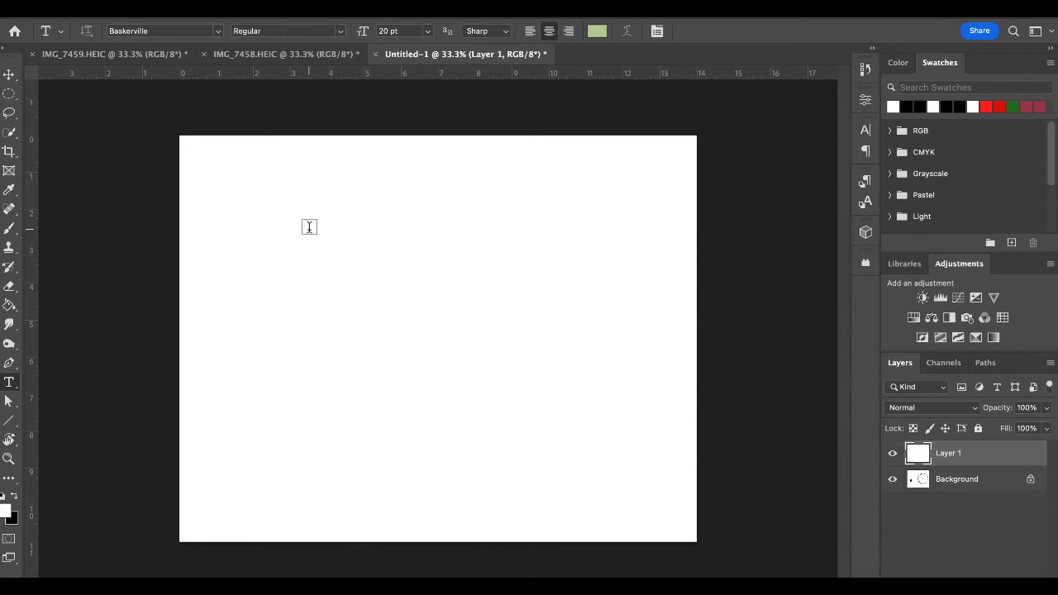
{"action": "key", "text": "l"}
{"action": "key", "text": "a"}
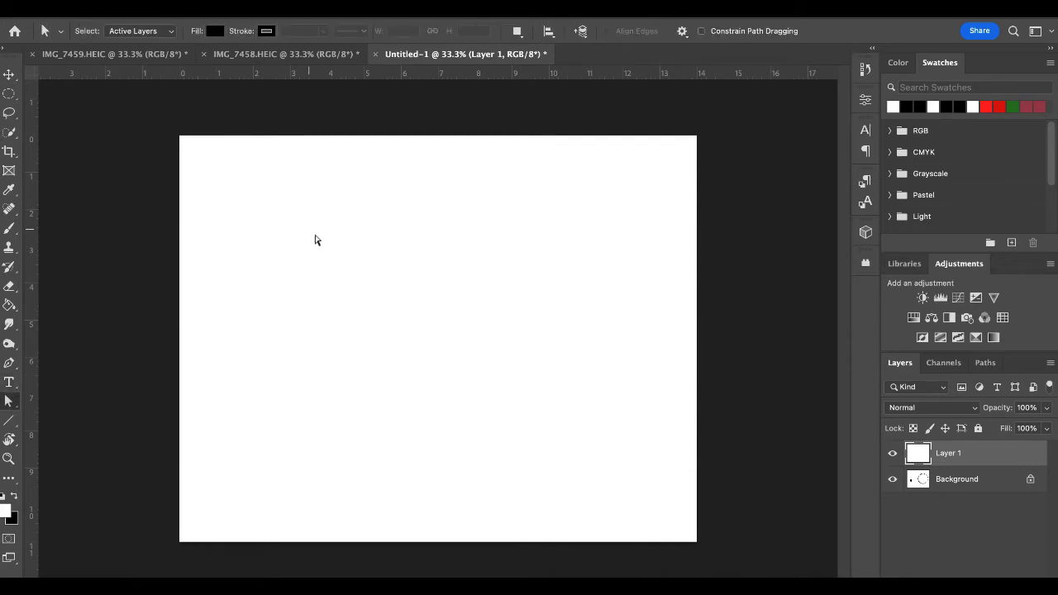
{"action": "key", "text": "m"}
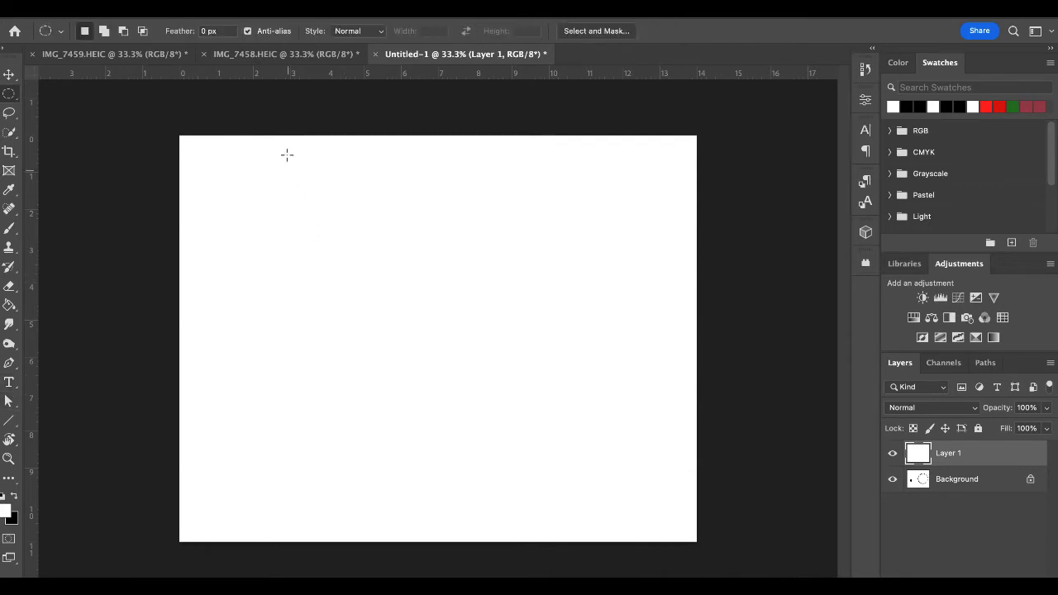
Add the text "Match on Action" to the canvas and move it to the upper middle.
{"action": "key", "text": "t"}
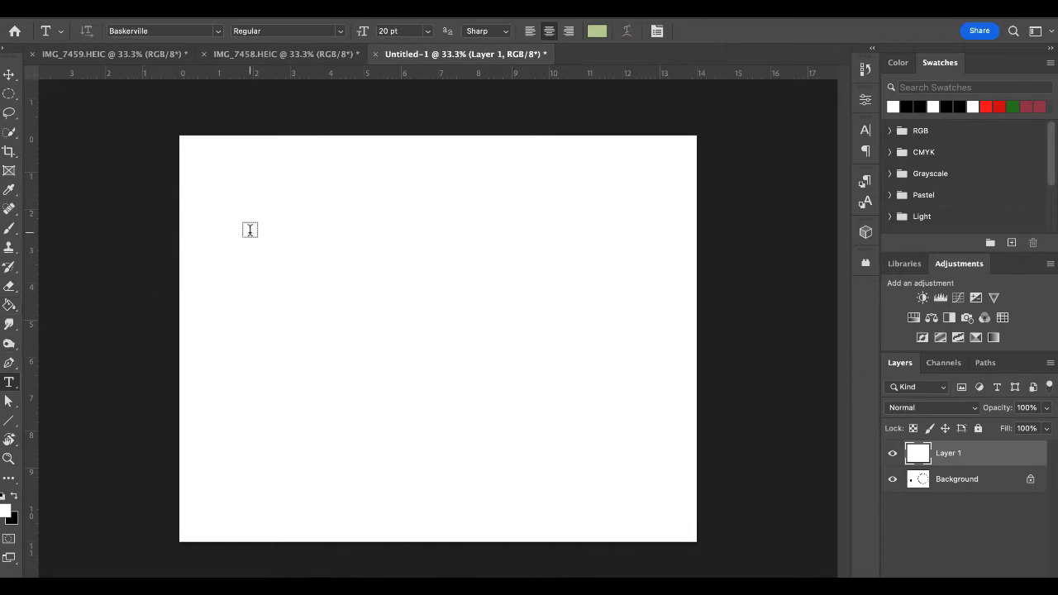
{"action": "left_click", "coordinate": [249, 230]}
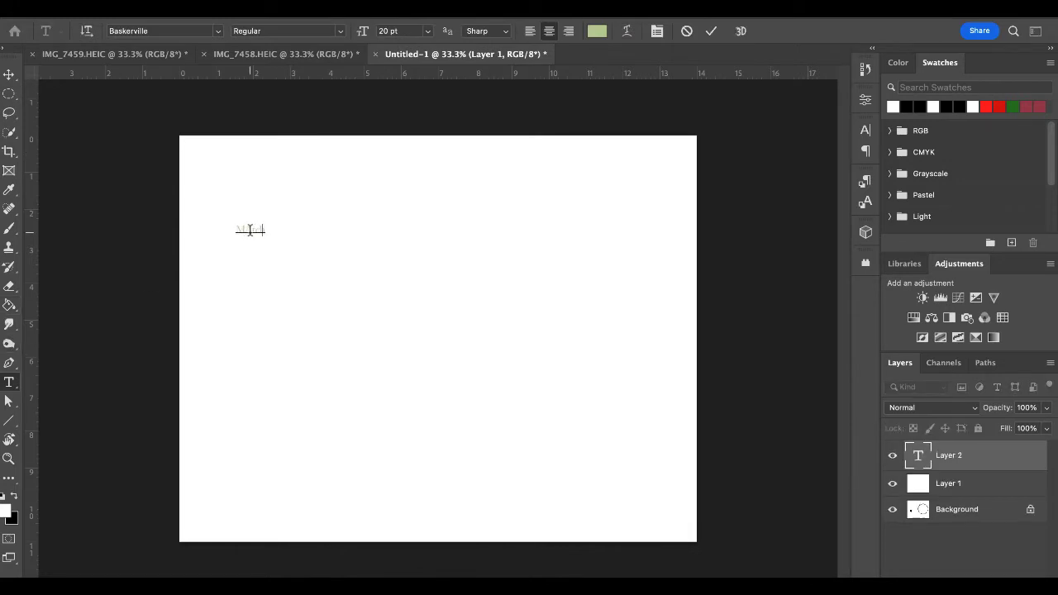
{"action": "type", "text": ".com Canon"}
{"action": "key", "text": "BackSpace"}
{"action": "key", "text": "BackSpace"}
{"action": "key", "text": "BackSpace"}
{"action": "key", "text": "BackSpace"}
{"action": "key", "text": "BackSpace"}
{"action": "type", "text": "Ation"}
{"action": "left_click", "coordinate": [8, 74]}
{"action": "left_click_drag", "start_coordinate": [250, 225], "coordinate": [412, 240]}
Change the color of the "Match on Action" text to a very dark olive.
{"action": "double_click", "coordinate": [413, 236]}
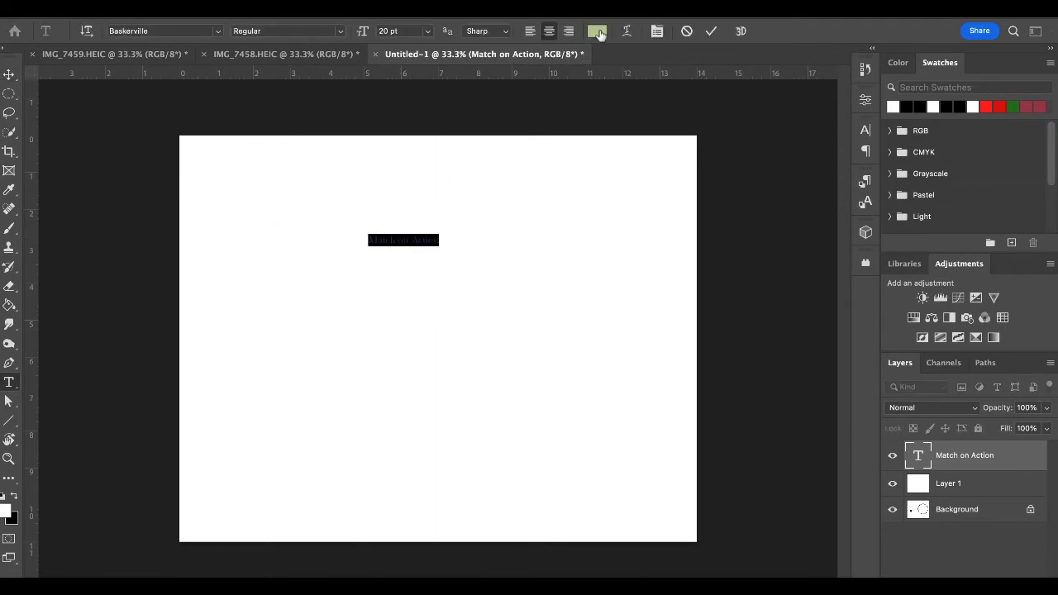
{"action": "left_click", "coordinate": [604, 31]}
{"action": "left_click_drag", "start_coordinate": [421, 299], "coordinate": [423, 322]}
{"action": "left_click", "coordinate": [685, 165]}
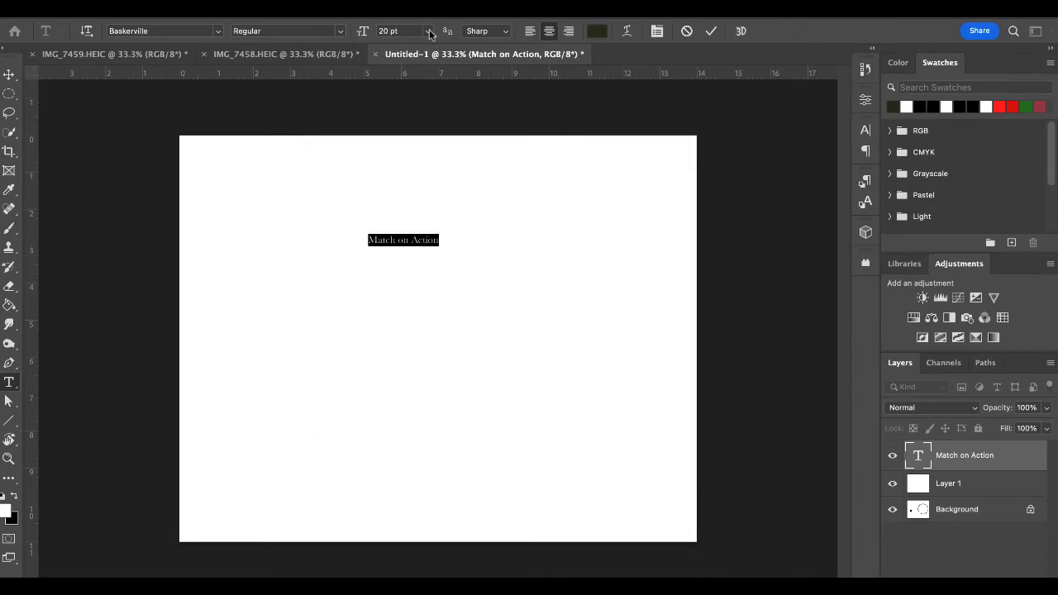
Set the font size of the "Match on Action" text to 36 pt.
{"action": "left_click", "coordinate": [429, 32]}
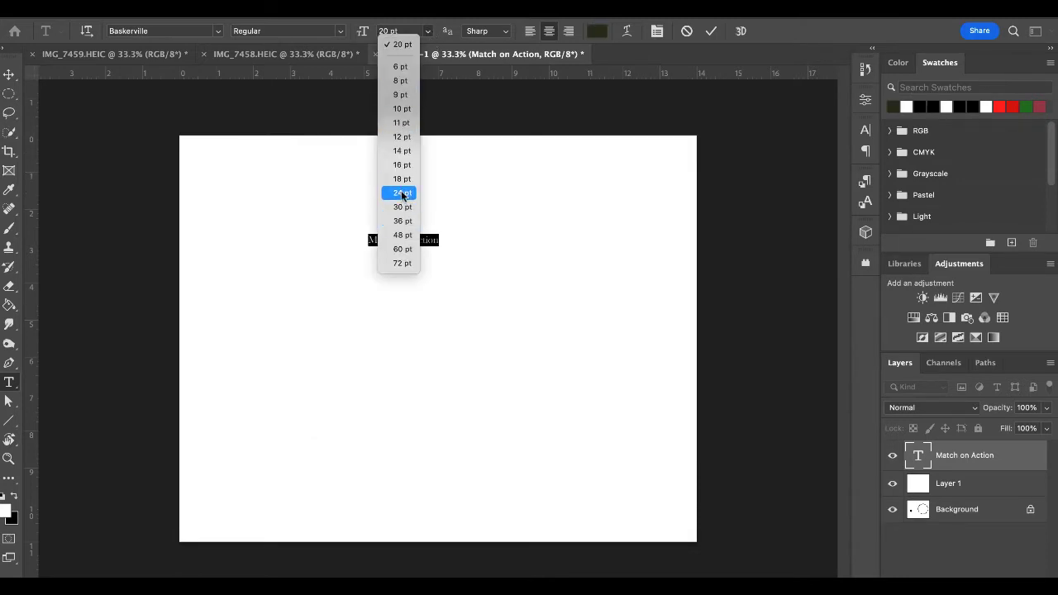
{"action": "key", "text": "Escape"}
{"action": "left_click", "coordinate": [428, 33]}
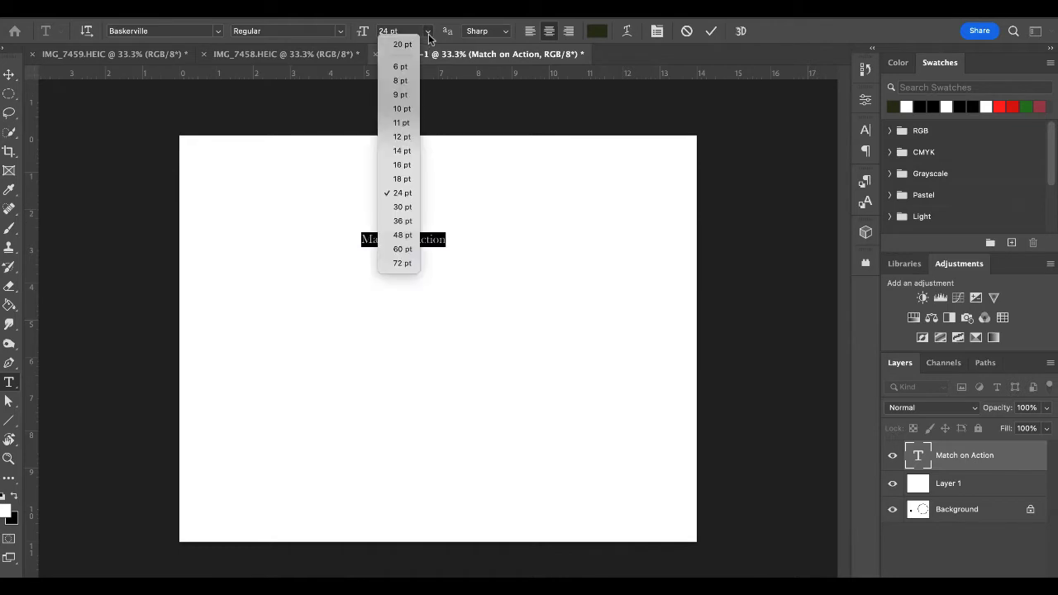
{"action": "left_click", "coordinate": [405, 221]}
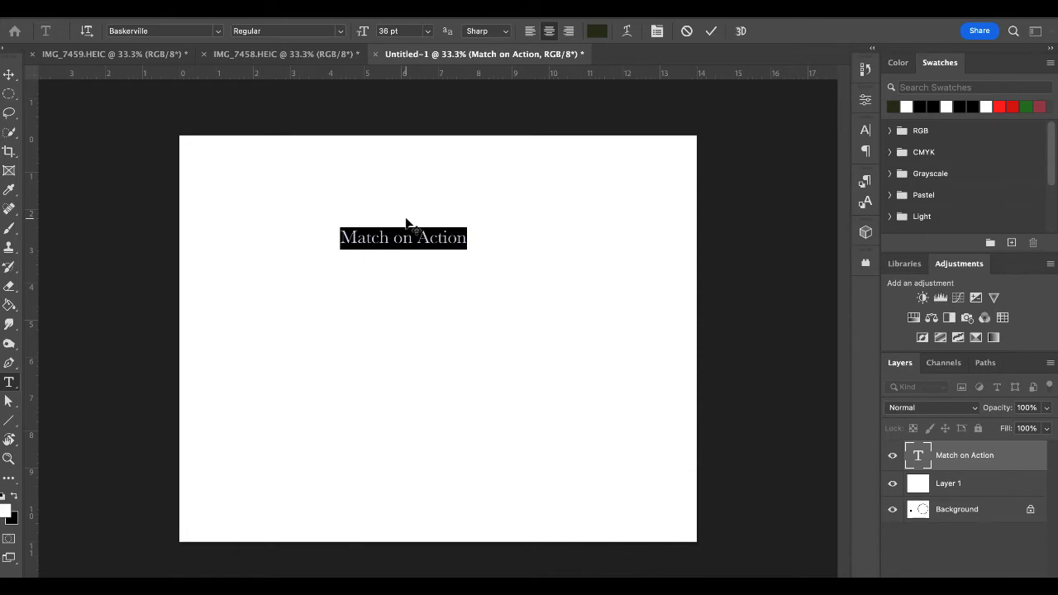
Add the line "Eye Line Match" below "Match on Action", separated by a blank line.
{"action": "left_click", "coordinate": [449, 244]}
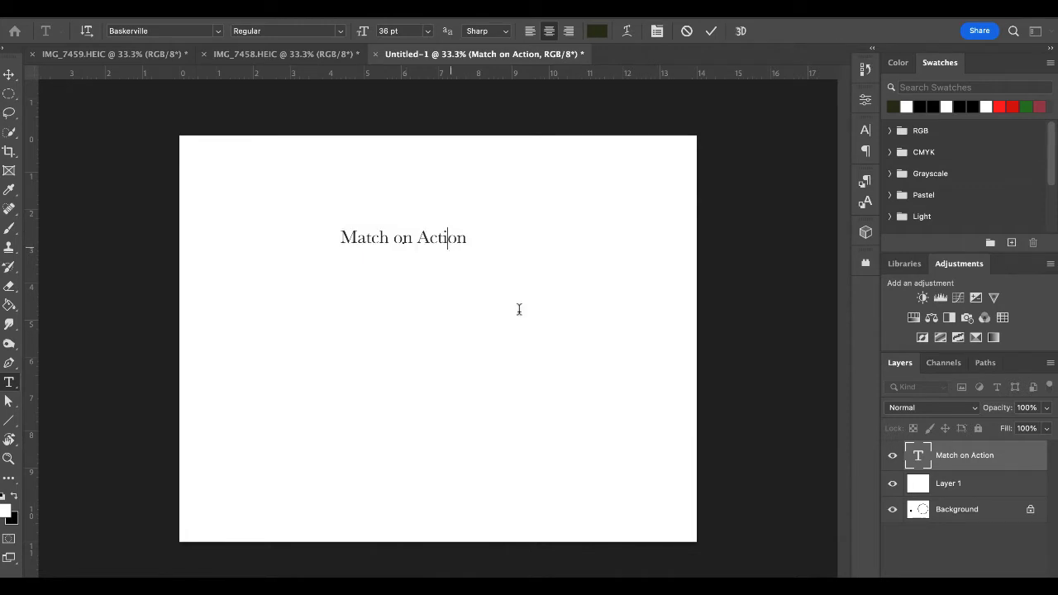
{"action": "left_click", "coordinate": [488, 239]}
{"action": "key", "text": "Return"}
{"action": "key", "text": "Return"}
{"action": "type", "text": "—Eye Line Match"}
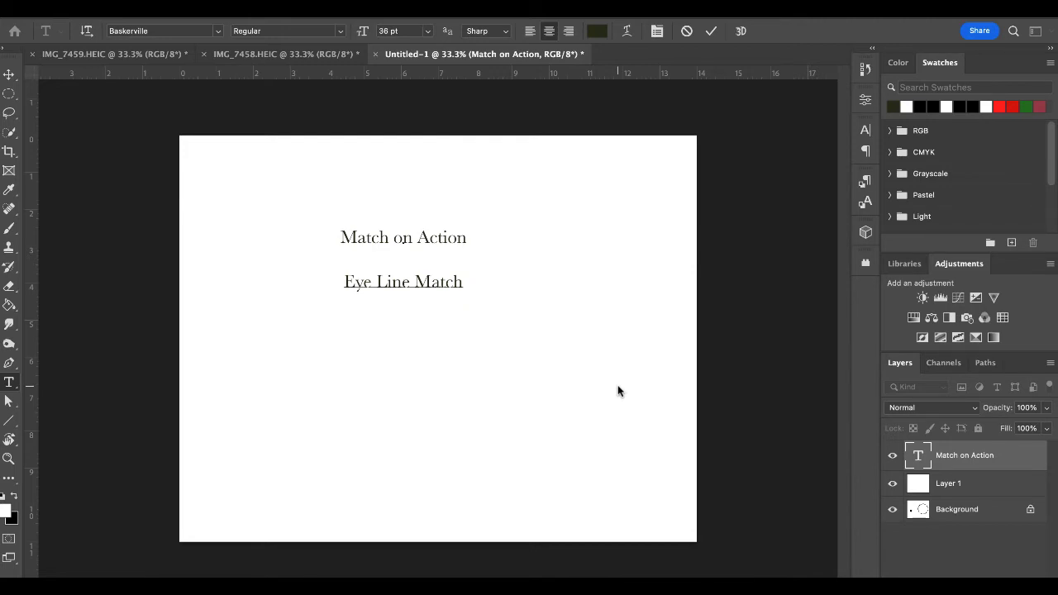
Extend the list of terms with the lines "Cutaway", "Cut-Ins" and "Crosscutting" below "Eye Line Match".
{"action": "key", "text": "Return"}
{"action": "type", "text": "Cut"}
{"action": "type", "text": "awa"}
{"action": "key", "text": "BackSpace"}
{"action": "type", "text": "ay"}
{"action": "key", "text": "Return"}
{"action": "type", "text": "Cut-Ins"}
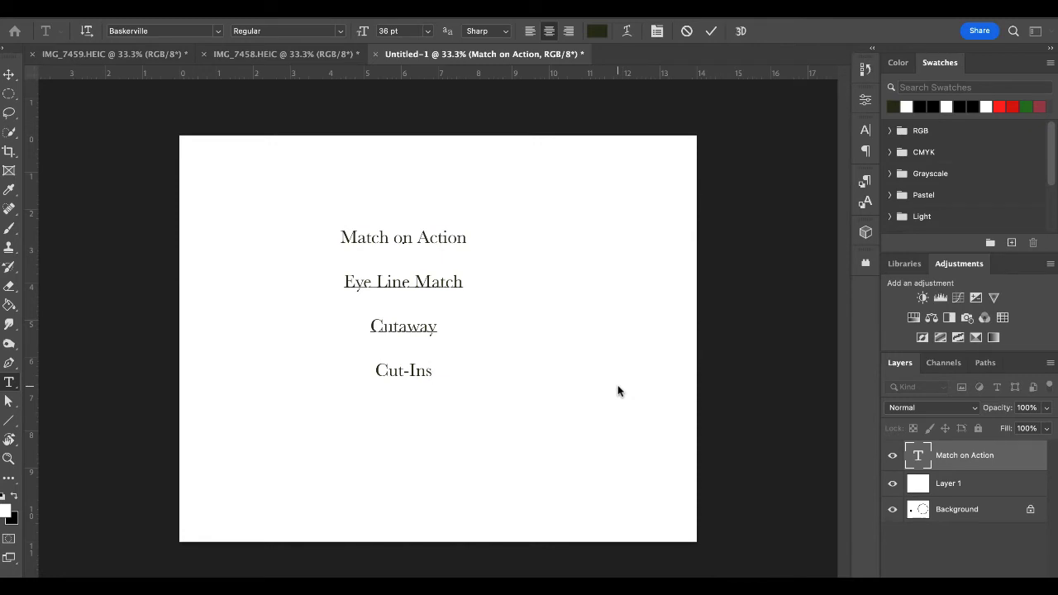
{"action": "key", "text": "Return"}
{"action": "type", "text": "Crosscutting"}
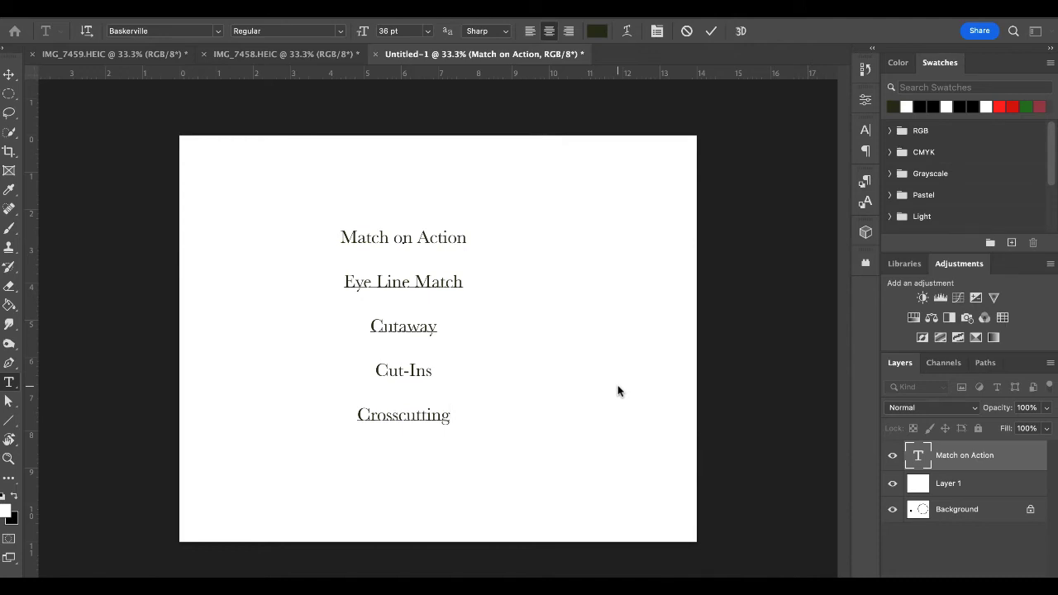
Switch to the Chrome browser and bring up the Boords article on essential video transition effects.
{"action": "key", "text": "ctrl+Up"}
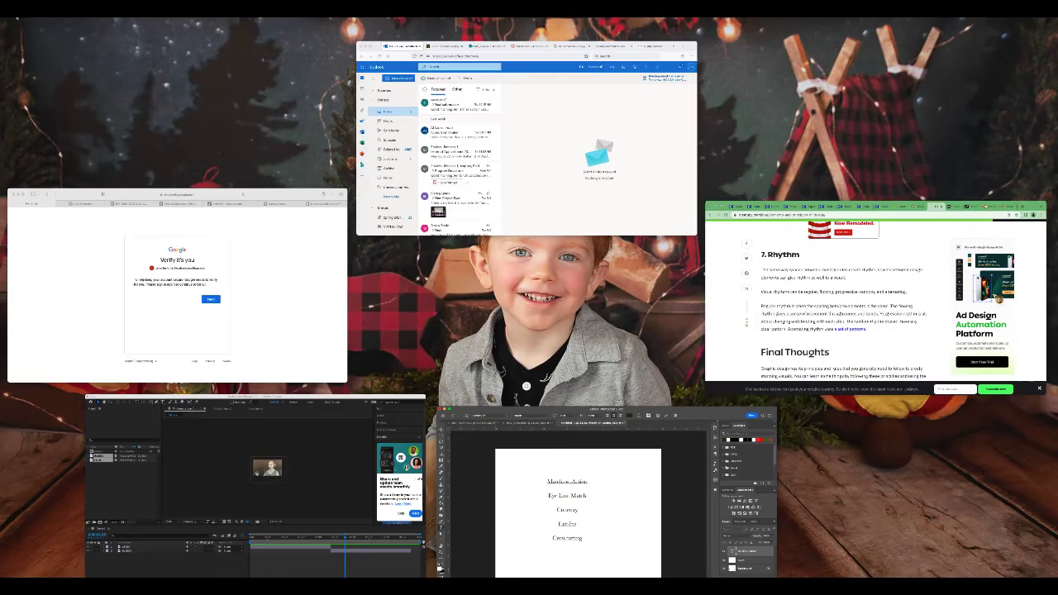
{"action": "left_click", "coordinate": [857, 237]}
{"action": "left_click", "coordinate": [652, 21]}
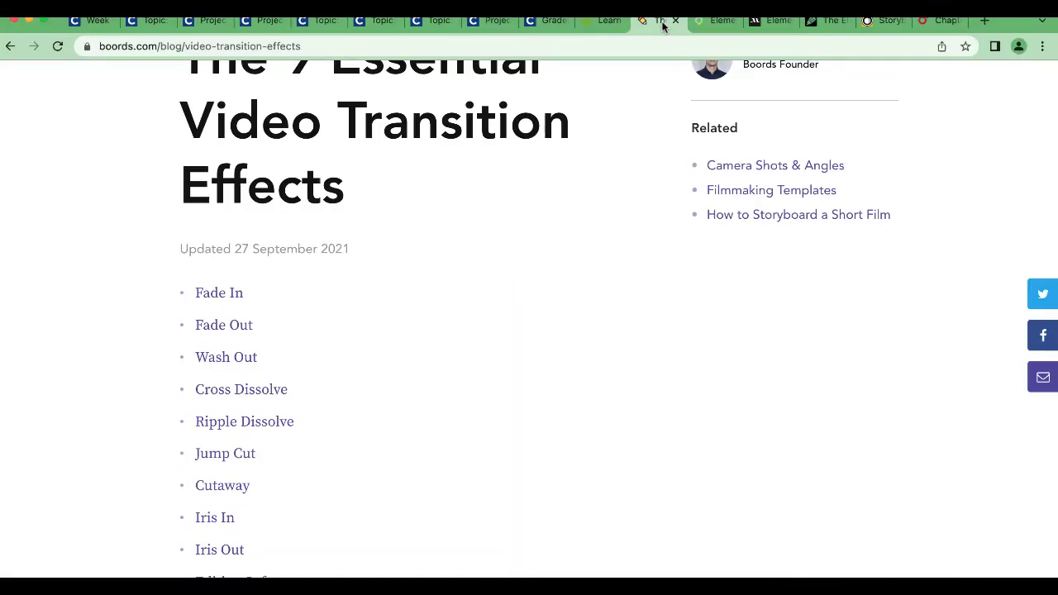
{"action": "left_click", "coordinate": [600, 28]}
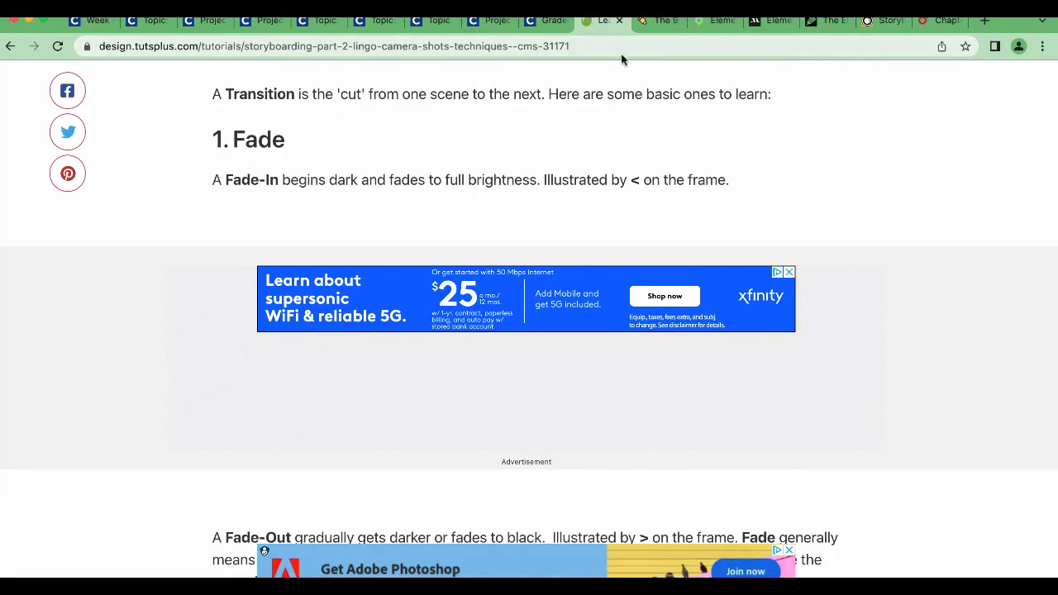
{"action": "left_click", "coordinate": [645, 25]}
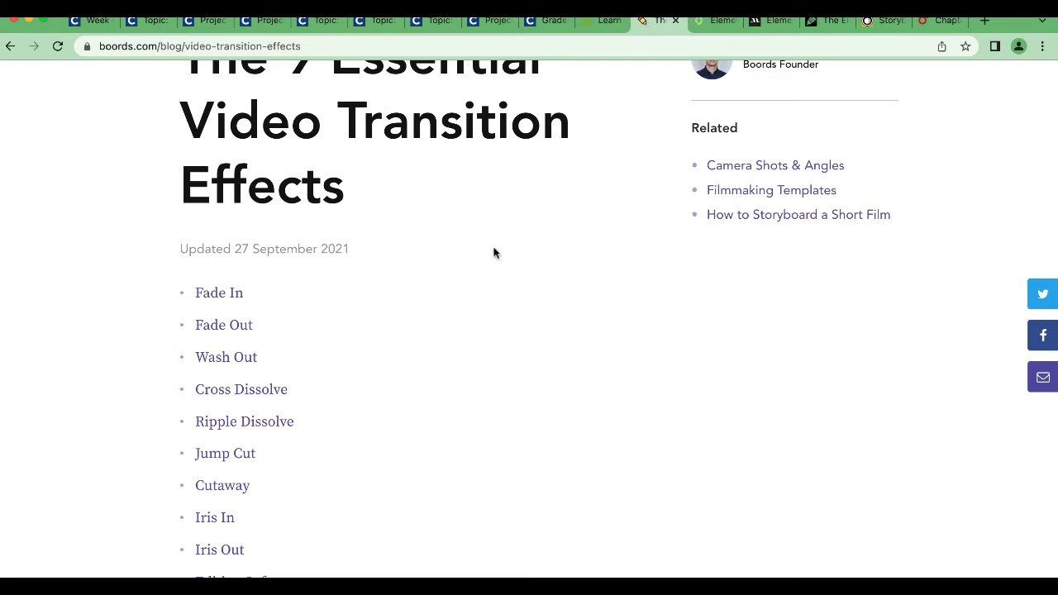
Read the Fades section of the article, covering the Fade In and Fade Out transitions.
{"action": "scroll", "coordinate": [494, 251], "scroll_direction": "down", "scroll_amount": 9}
{"action": "scroll", "coordinate": [497, 240], "scroll_direction": "down", "scroll_amount": 4}
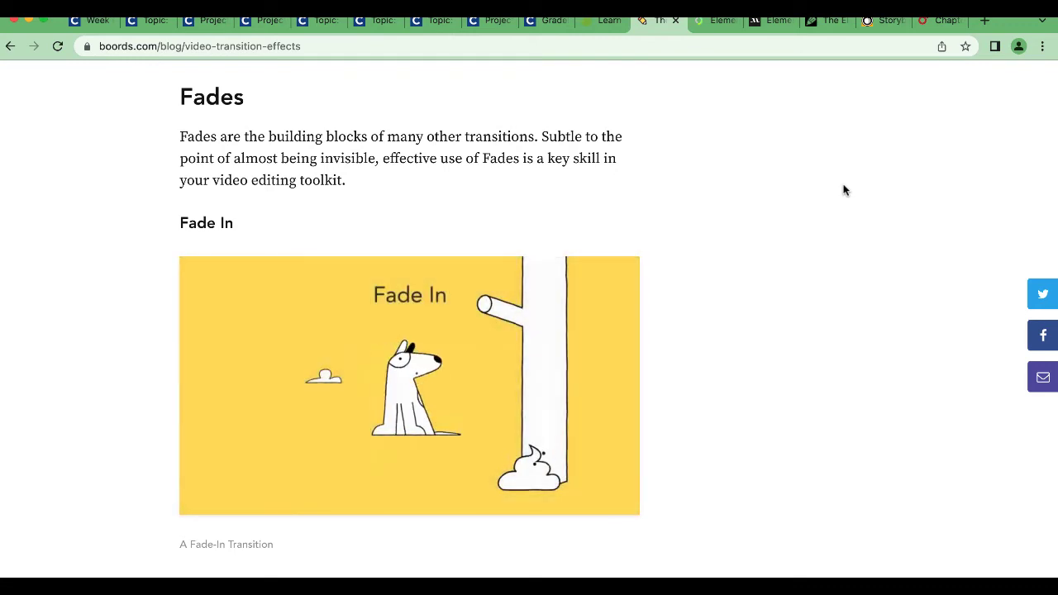
{"action": "scroll", "coordinate": [844, 190], "scroll_direction": "down", "scroll_amount": 4}
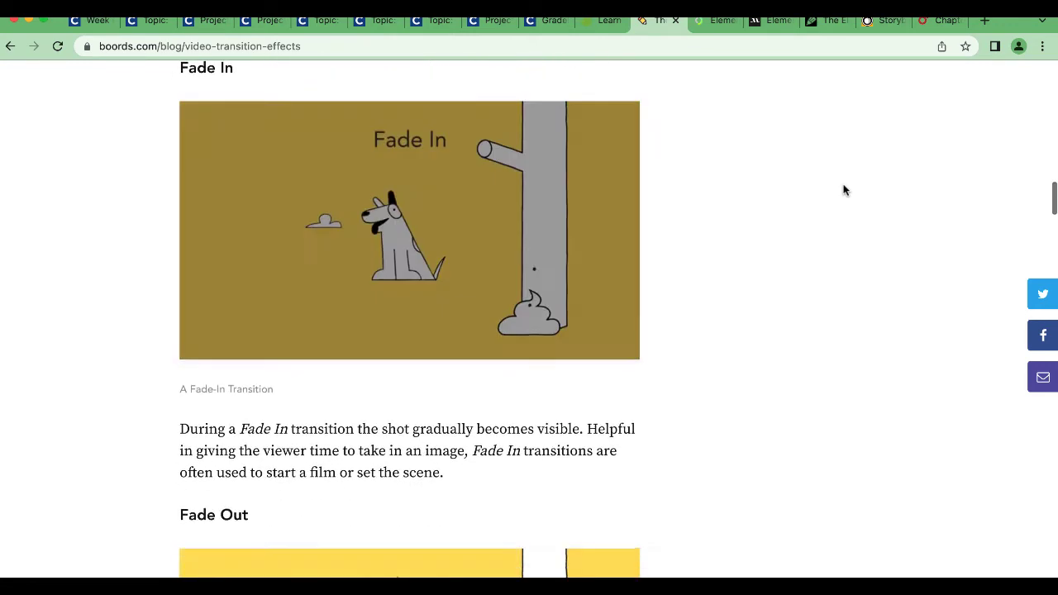
{"action": "scroll", "coordinate": [844, 190], "scroll_direction": "up", "scroll_amount": 1}
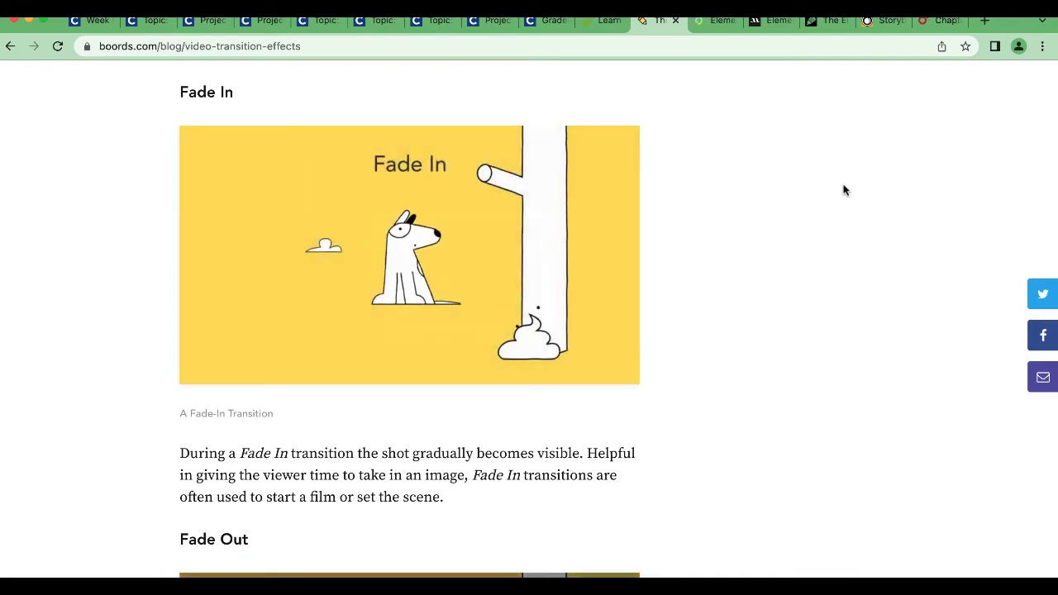
{"action": "scroll", "coordinate": [845, 190], "scroll_direction": "down", "scroll_amount": 5}
{"action": "scroll", "coordinate": [845, 188], "scroll_direction": "down", "scroll_amount": 3}
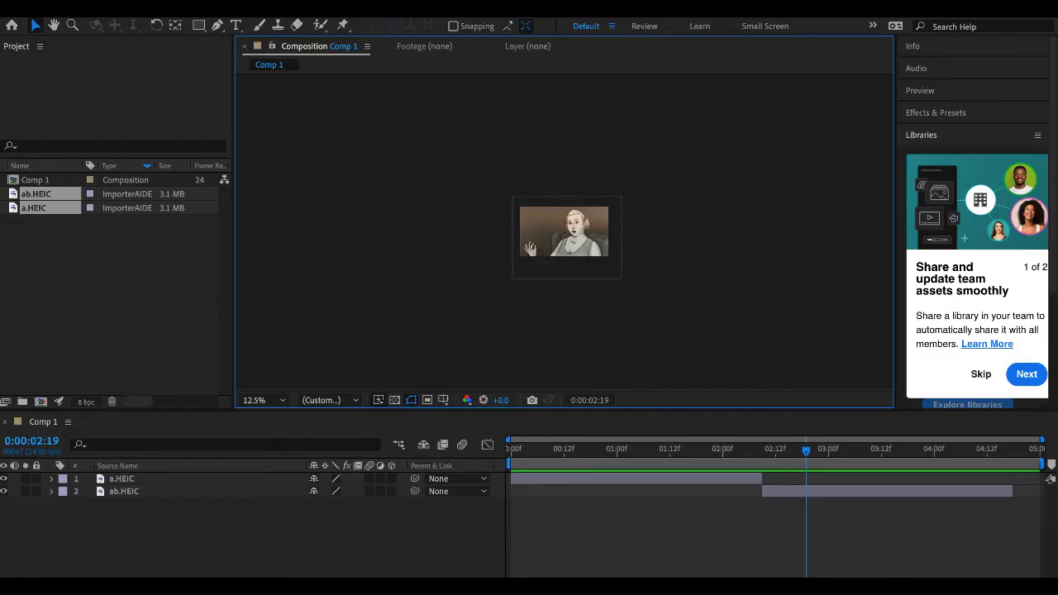
In After Effects, enlarge the Comp 1 view to 50% and preview the cut between a.HEIC and ab.HEIC from the start.
{"action": "key", "text": "period"}
{"action": "key", "text": "period"}
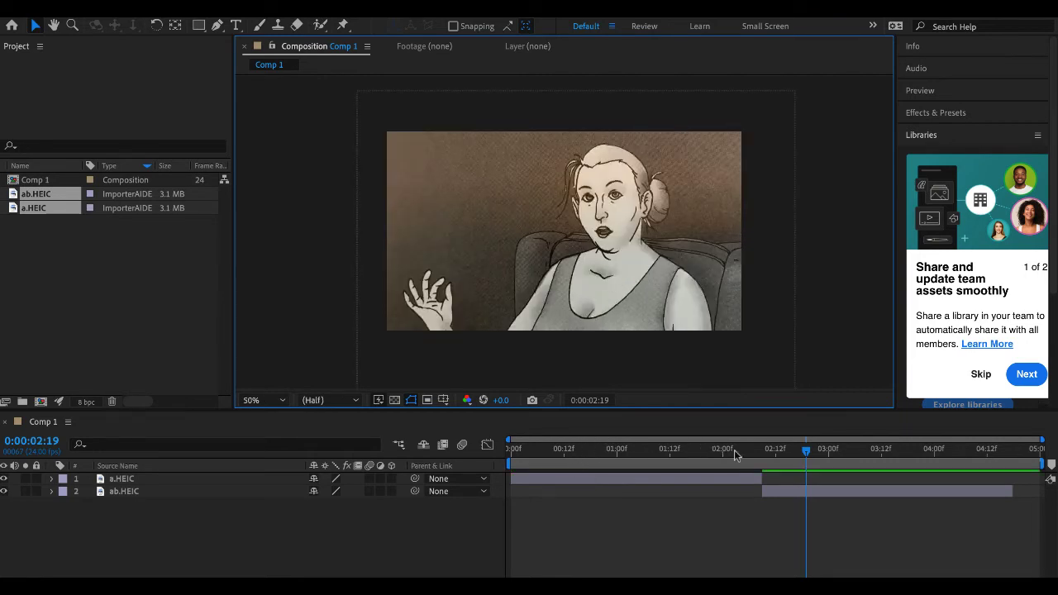
{"action": "mouse_move", "coordinate": [735, 454]}
{"action": "left_mouse_down"}
{"action": "mouse_move", "coordinate": [719, 449]}
{"action": "mouse_move", "coordinate": [771, 449]}
{"action": "mouse_move", "coordinate": [745, 439]}
{"action": "left_mouse_up"}
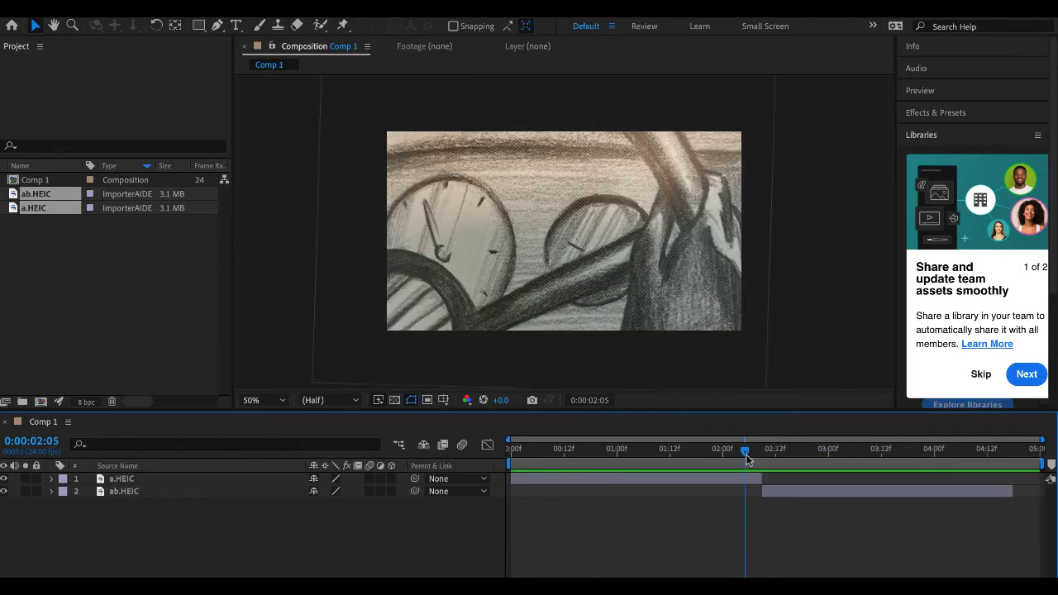
{"action": "left_click_drag", "start_coordinate": [769, 453], "coordinate": [704, 450]}
{"action": "left_click_drag", "start_coordinate": [535, 454], "coordinate": [509, 451]}
{"action": "key", "text": "space"}
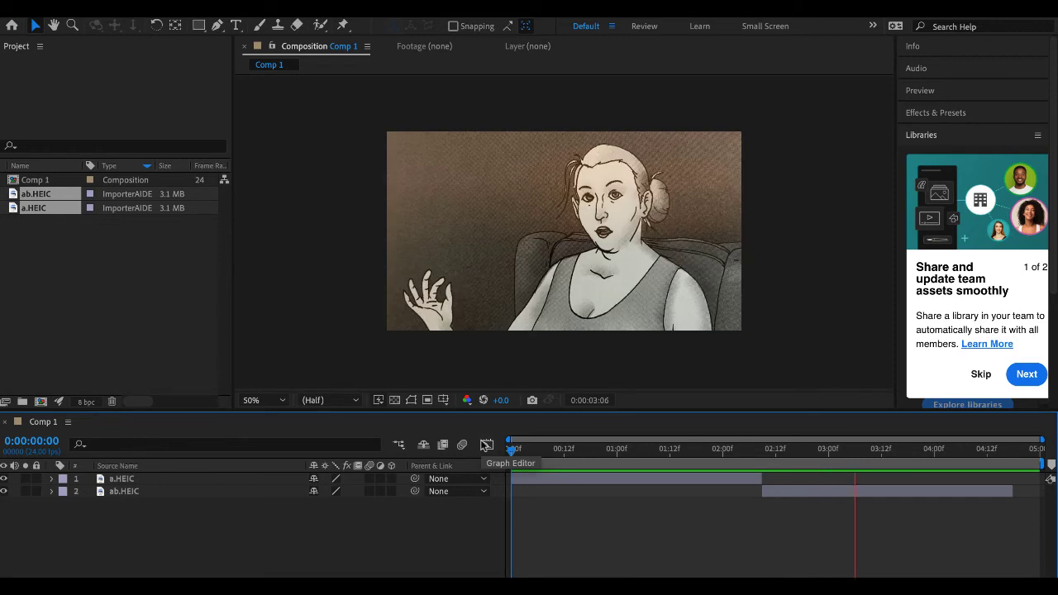
{"action": "key", "text": "space"}
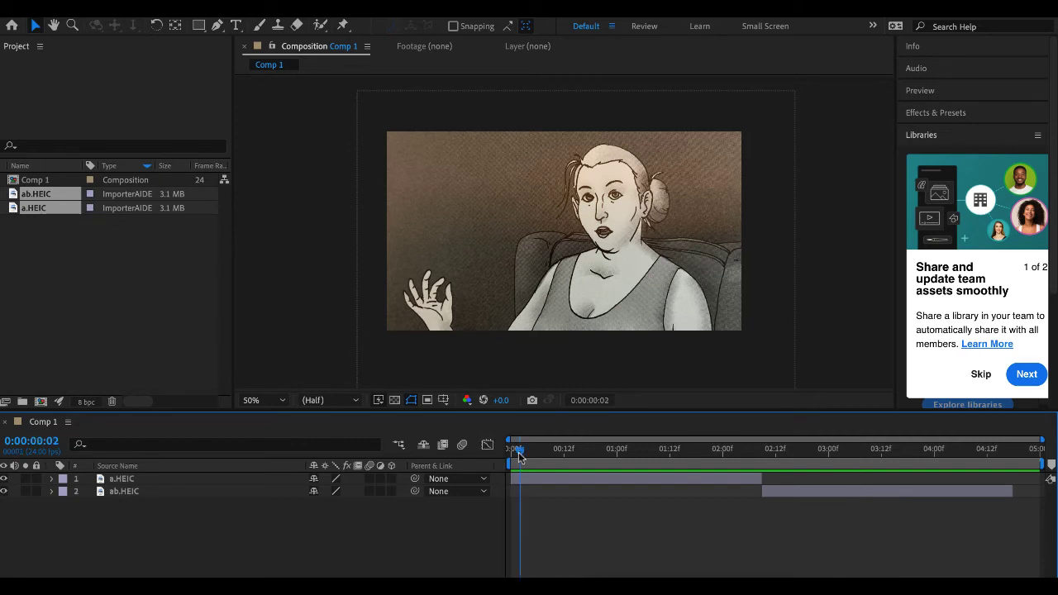
Create a fade-in on a.HEIC with opacity keyframes of 0% at 0:00:00:00 and 100% at 0:00:01:00.
{"action": "left_click_drag", "start_coordinate": [520, 453], "coordinate": [511, 453]}
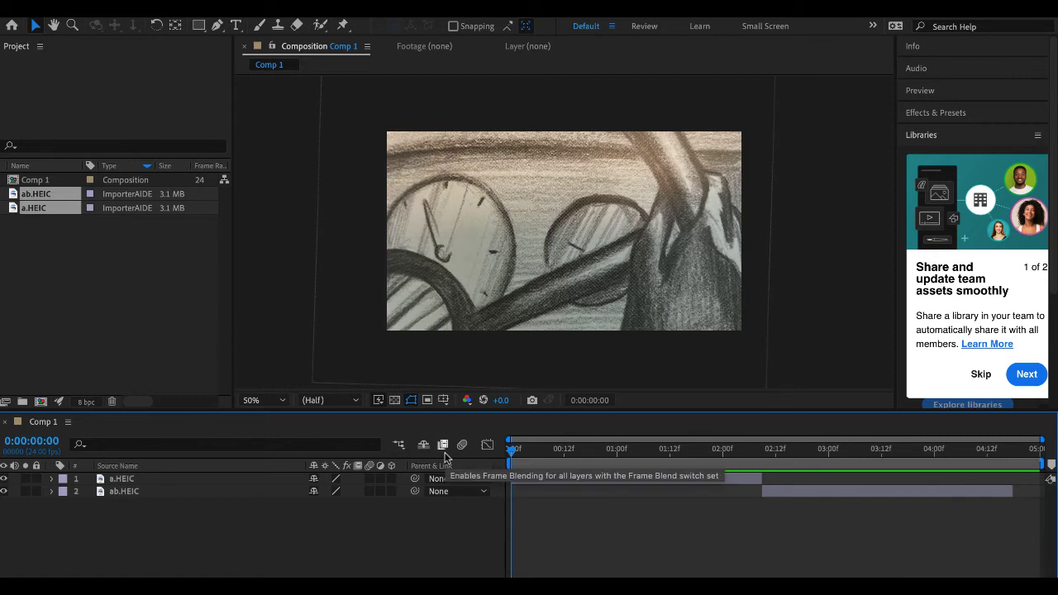
{"action": "key", "text": "t"}
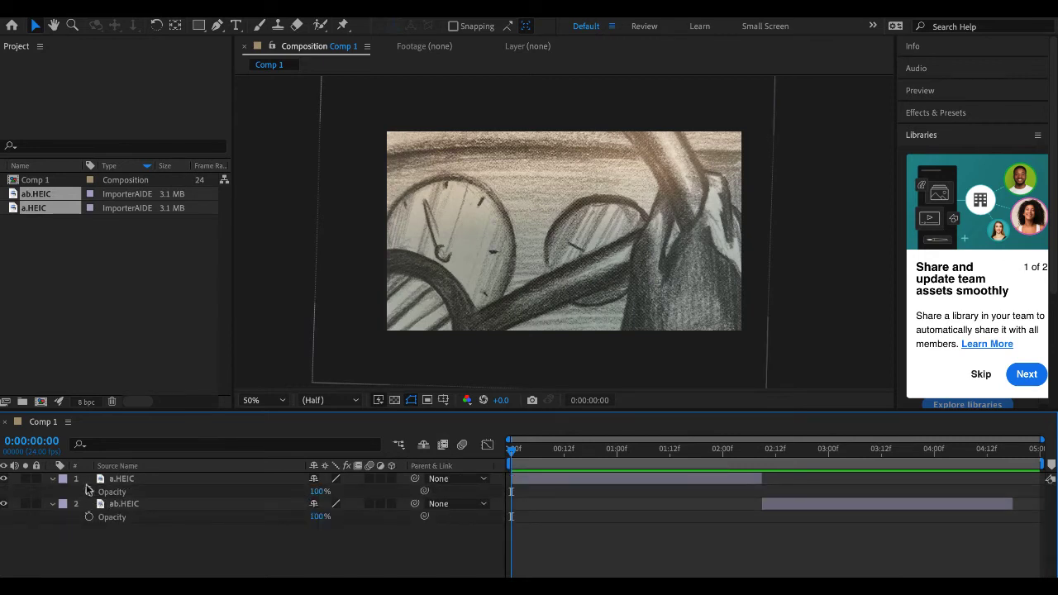
{"action": "left_click_drag", "start_coordinate": [317, 492], "coordinate": [79, 511]}
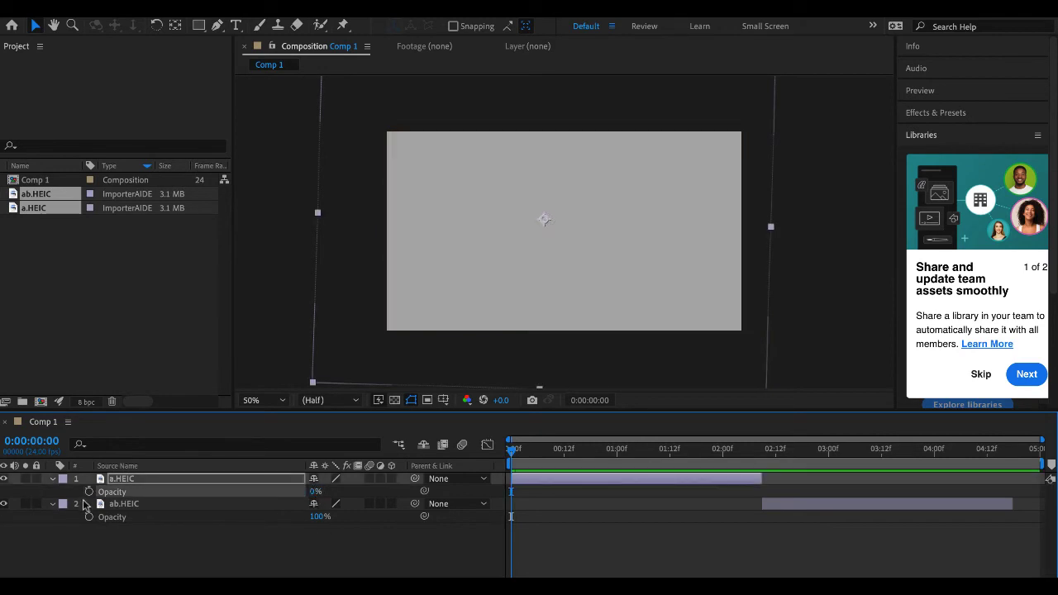
{"action": "left_click", "coordinate": [89, 493]}
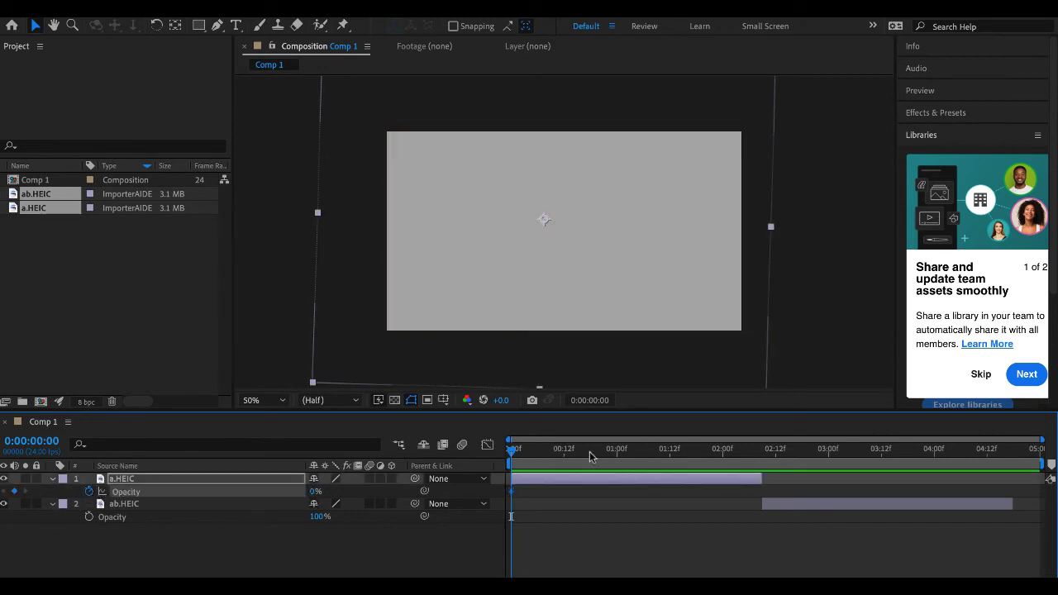
{"action": "left_click", "coordinate": [616, 452]}
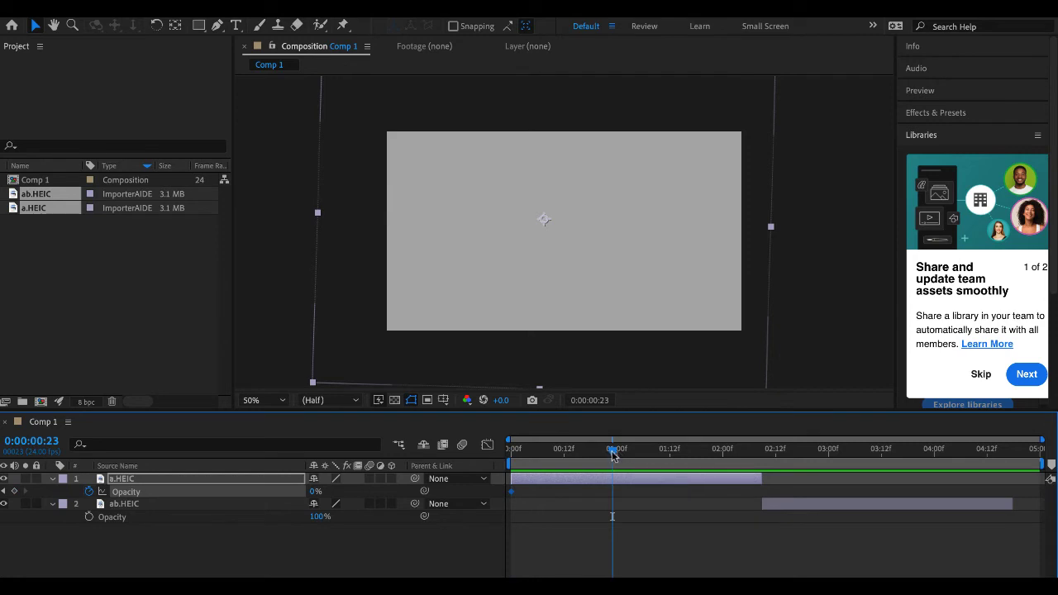
{"action": "left_click", "coordinate": [618, 454]}
{"action": "left_click_drag", "start_coordinate": [315, 493], "coordinate": [662, 527]}
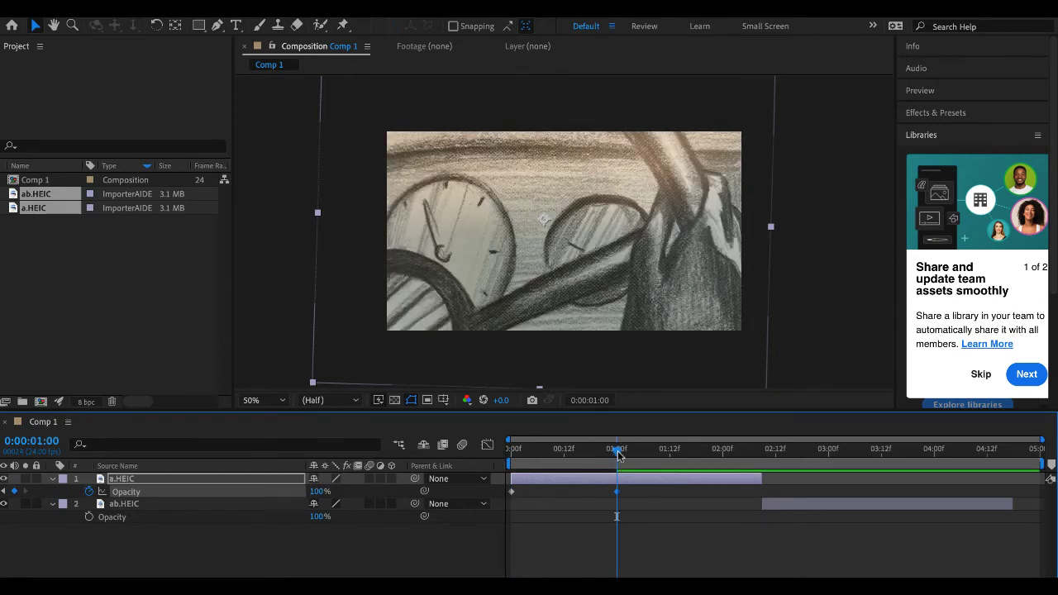
Change the composition's background color to black and preview the fade-in from the start.
{"action": "left_click_drag", "start_coordinate": [613, 454], "coordinate": [511, 449]}
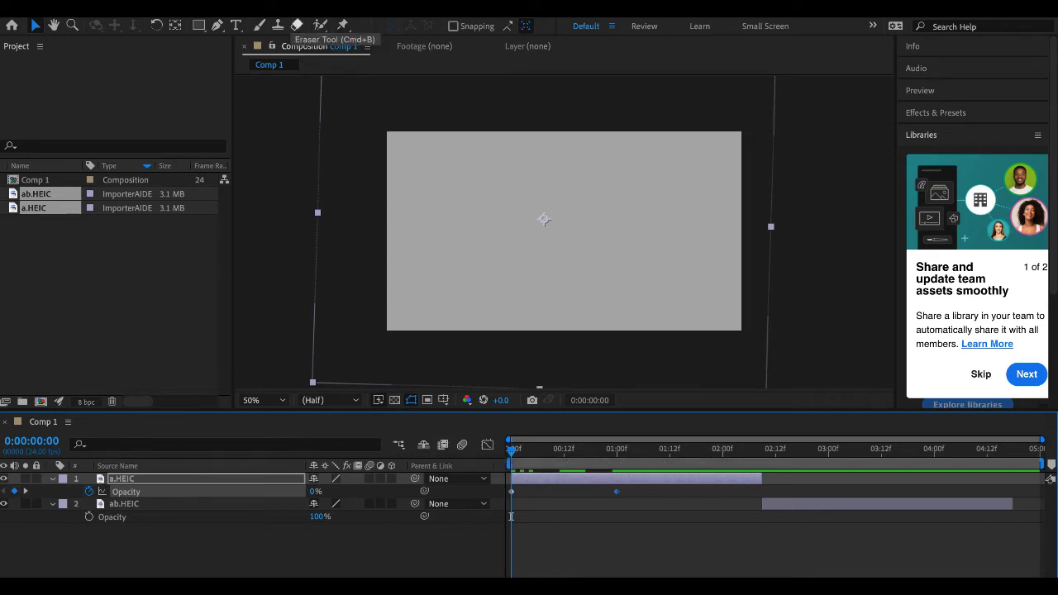
{"action": "left_click", "coordinate": [199, 4]}
{"action": "left_click", "coordinate": [225, 39]}
{"action": "left_click", "coordinate": [414, 411]}
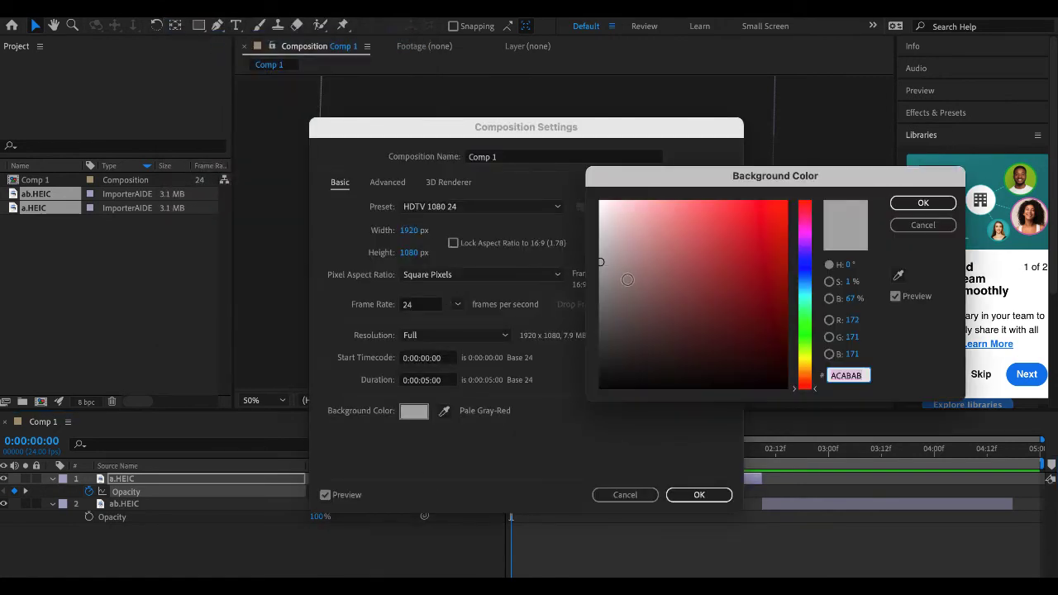
{"action": "left_click", "coordinate": [601, 388]}
{"action": "left_click", "coordinate": [923, 203]}
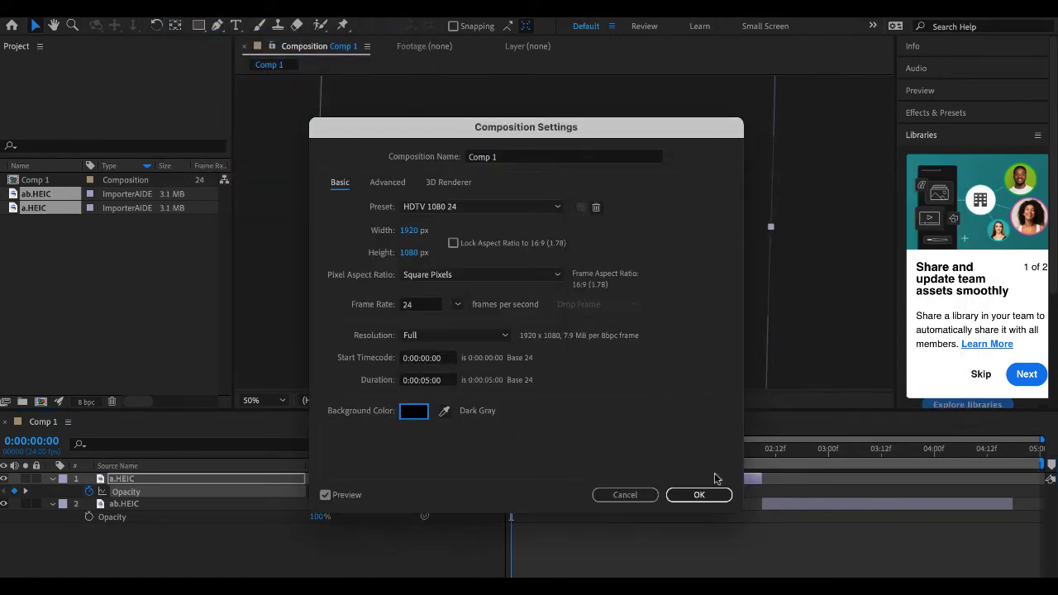
{"action": "left_click", "coordinate": [699, 494]}
{"action": "key", "text": "space"}
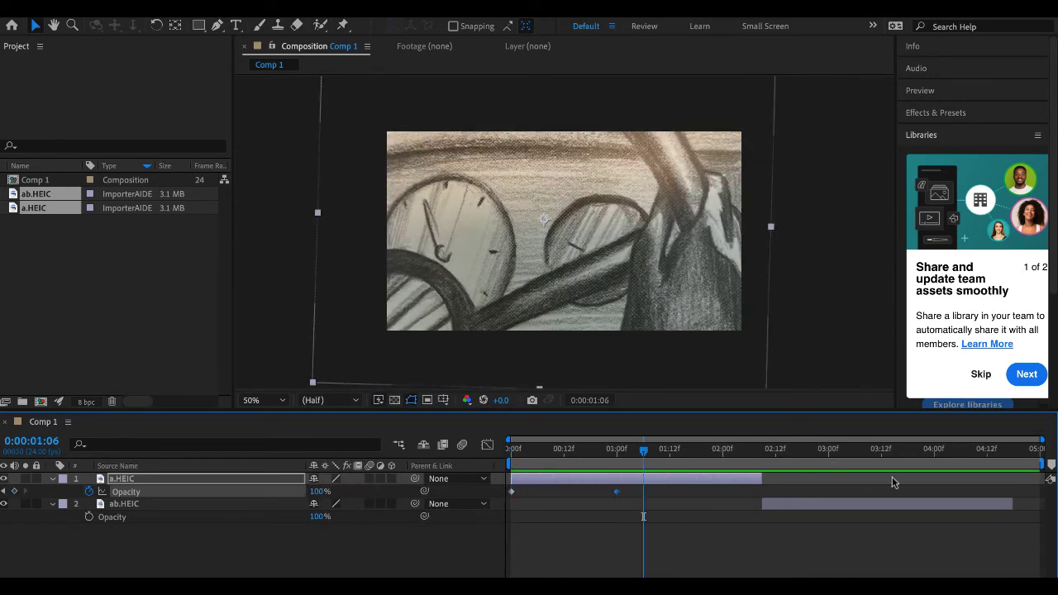
Create a fade-out on ab.HEIC with opacity keyframes of 100% at 0:00:03:23 and 0% at 0:00:04:17.
{"action": "left_click", "coordinate": [931, 460]}
{"action": "left_click", "coordinate": [769, 501]}
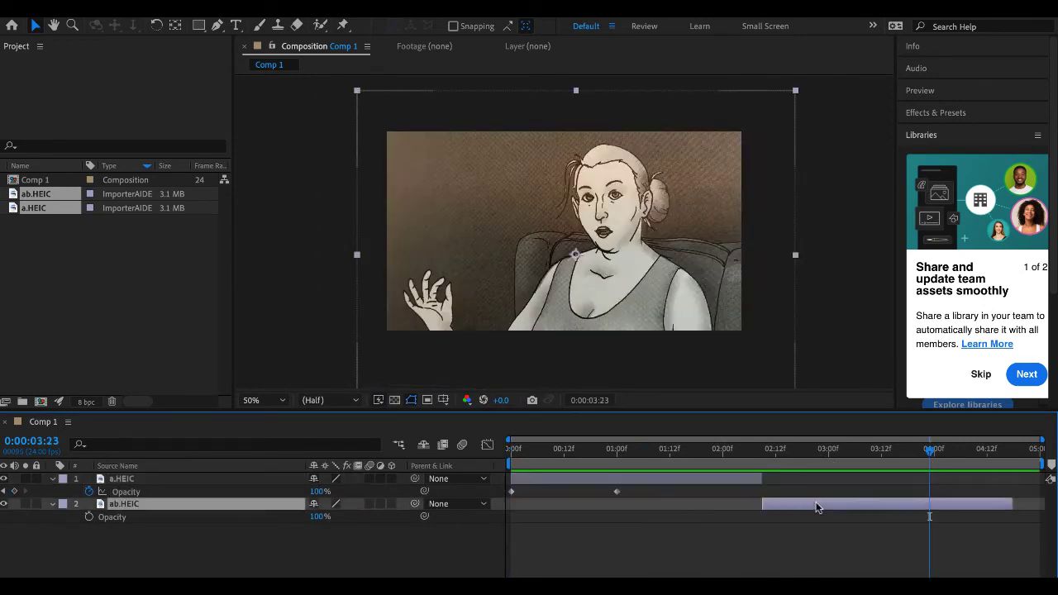
{"action": "left_click", "coordinate": [89, 518]}
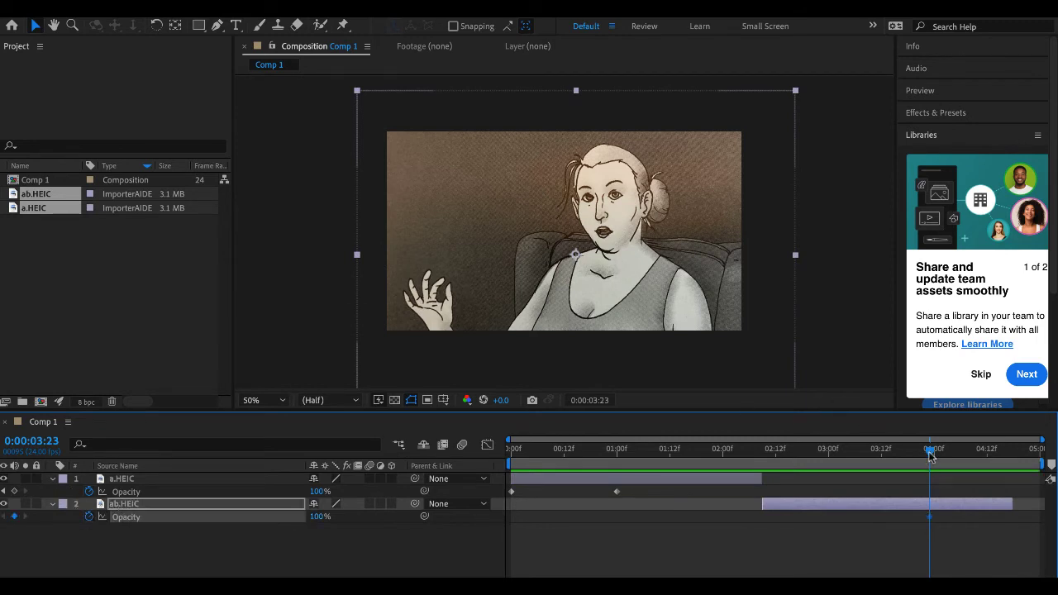
{"action": "left_click_drag", "start_coordinate": [935, 449], "coordinate": [1010, 450]}
{"action": "left_click_drag", "start_coordinate": [315, 526], "coordinate": [273, 526]}
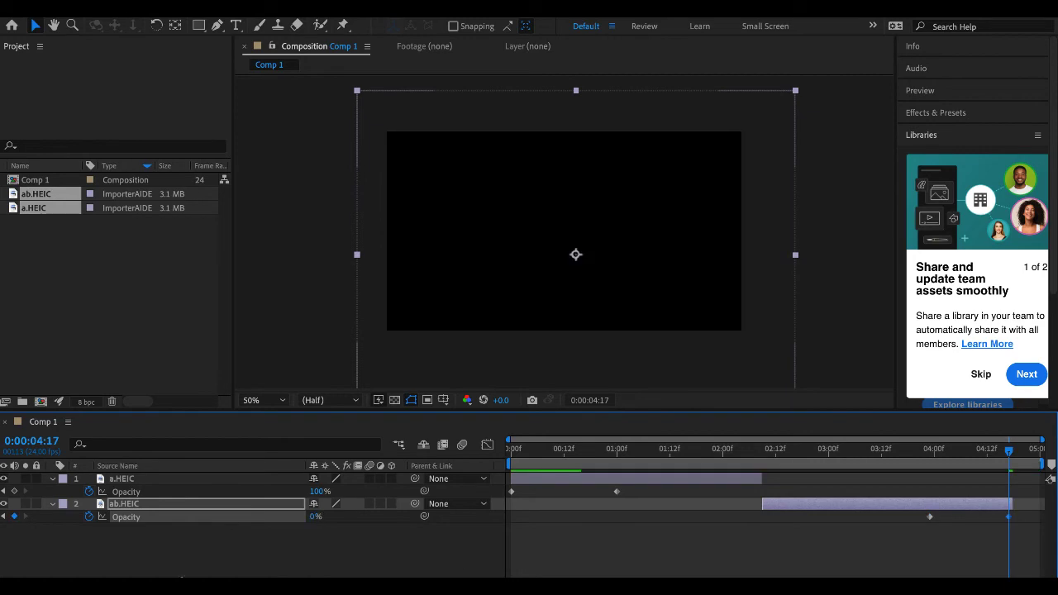
Preview the composition from the start to check both the fade-in and the fade-out.
{"action": "left_click", "coordinate": [517, 450]}
{"action": "left_click_drag", "start_coordinate": [517, 453], "coordinate": [511, 453]}
{"action": "key", "text": "space"}
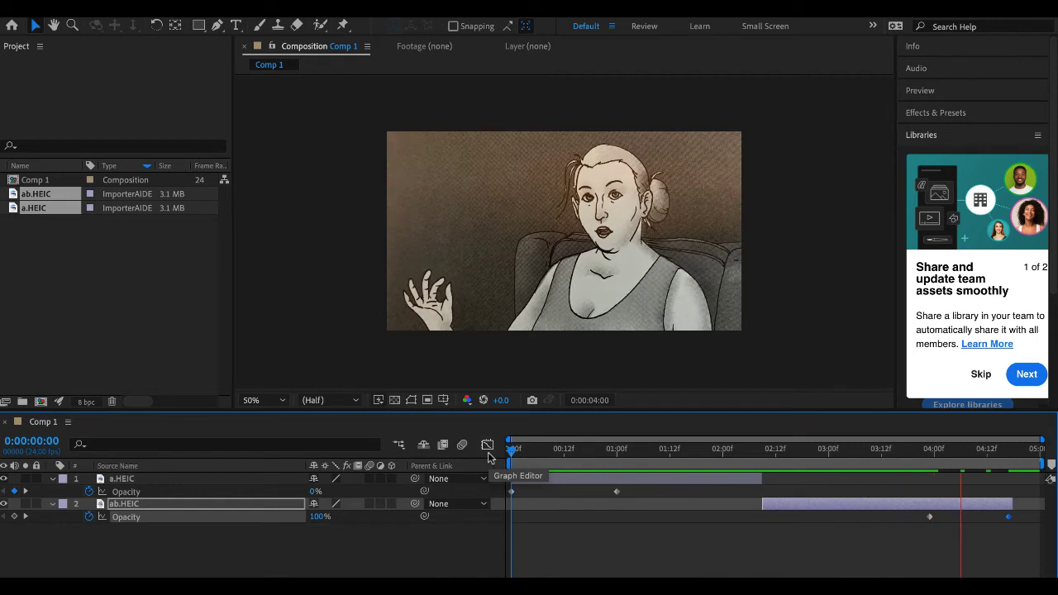
{"action": "key", "text": "space"}
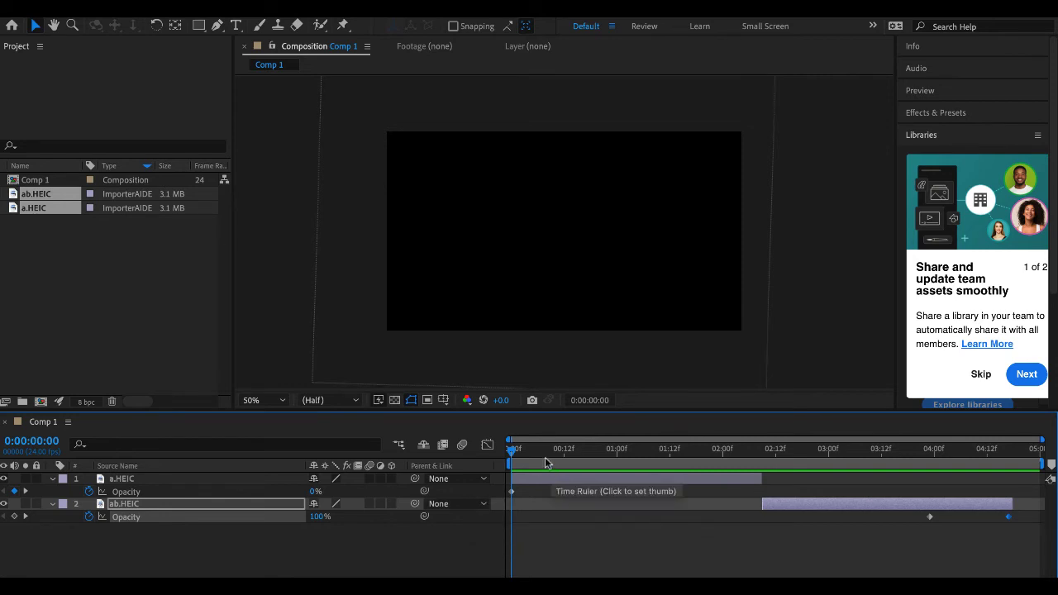
Start ab.HEIC at about 0:00:01:00 and overlap a.HEIC's fade-in with ab.HEIC's fade-out, aligning their opacity keyframes for a cross dissolve.
{"action": "left_click_drag", "start_coordinate": [511, 451], "coordinate": [895, 450]}
{"action": "left_click", "coordinate": [630, 482]}
{"action": "left_click_drag", "start_coordinate": [630, 482], "coordinate": [724, 525]}
{"action": "left_click_drag", "start_coordinate": [890, 492], "coordinate": [864, 497]}
{"action": "left_click_drag", "start_coordinate": [894, 451], "coordinate": [846, 451]}
{"action": "left_click_drag", "start_coordinate": [612, 466], "coordinate": [670, 466]}
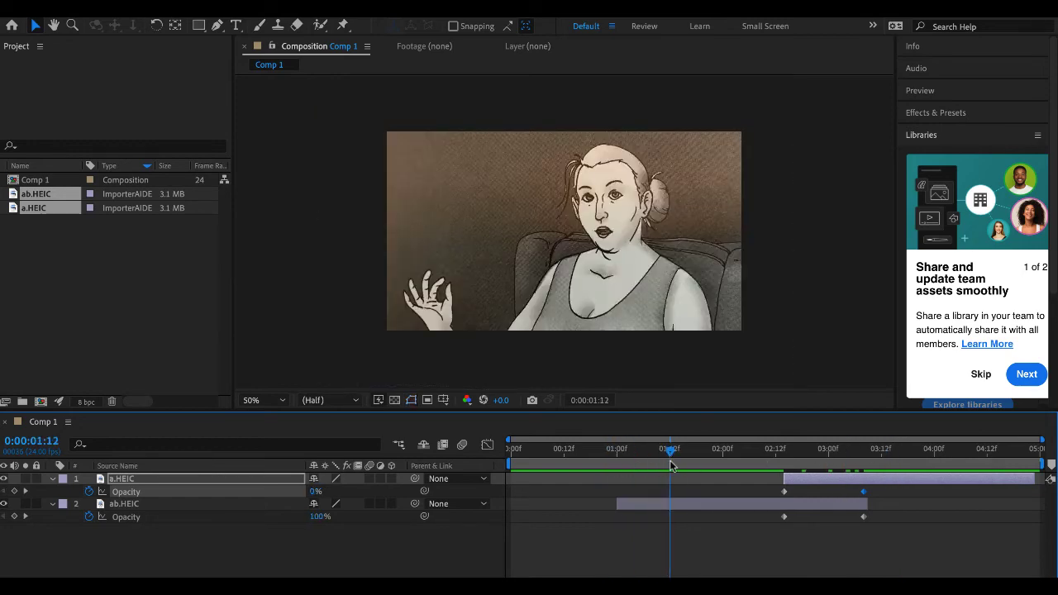
Lengthen the cross dissolve by extending ab.HEIC to about 0:00:04:06 and moving both ending opacity keyframes to about 0:00:04:01, and preview it.
{"action": "key", "text": "space"}
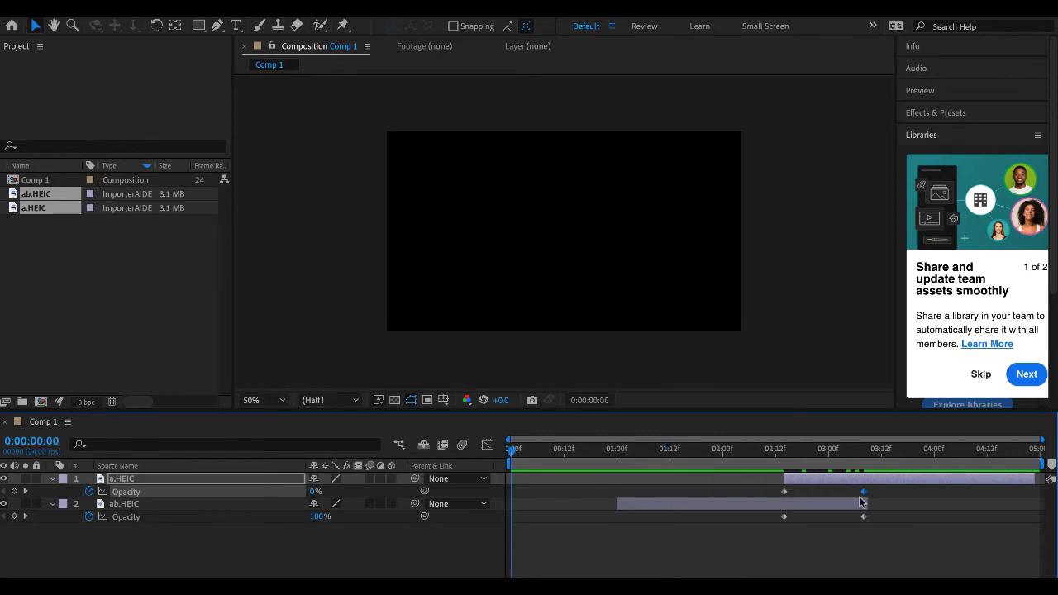
{"action": "left_click_drag", "start_coordinate": [867, 504], "coordinate": [960, 505]}
{"action": "mouse_move", "coordinate": [860, 488]}
{"action": "left_mouse_down"}
{"action": "mouse_move", "coordinate": [877, 537]}
{"action": "mouse_move", "coordinate": [938, 519]}
{"action": "left_mouse_up"}
{"action": "left_click_drag", "start_coordinate": [696, 450], "coordinate": [644, 456]}
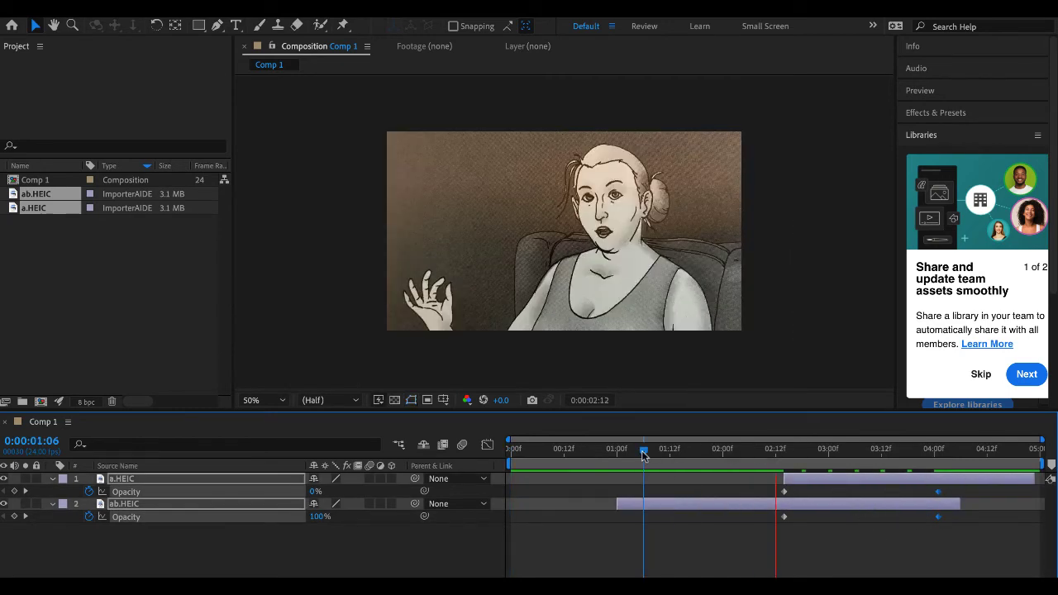
{"action": "key", "text": "space"}
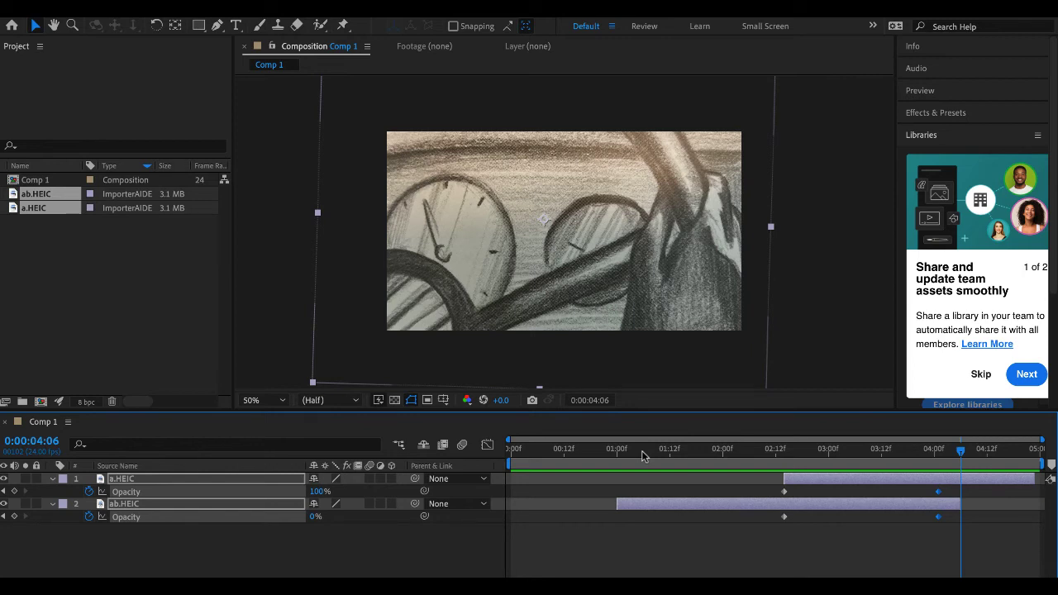
Switch to the Boords video transitions article in the browser and review the Fade Out, Wash Out, Cross Dissolve and Ripple Dissolve examples.
{"action": "key", "text": "ctrl+Up"}
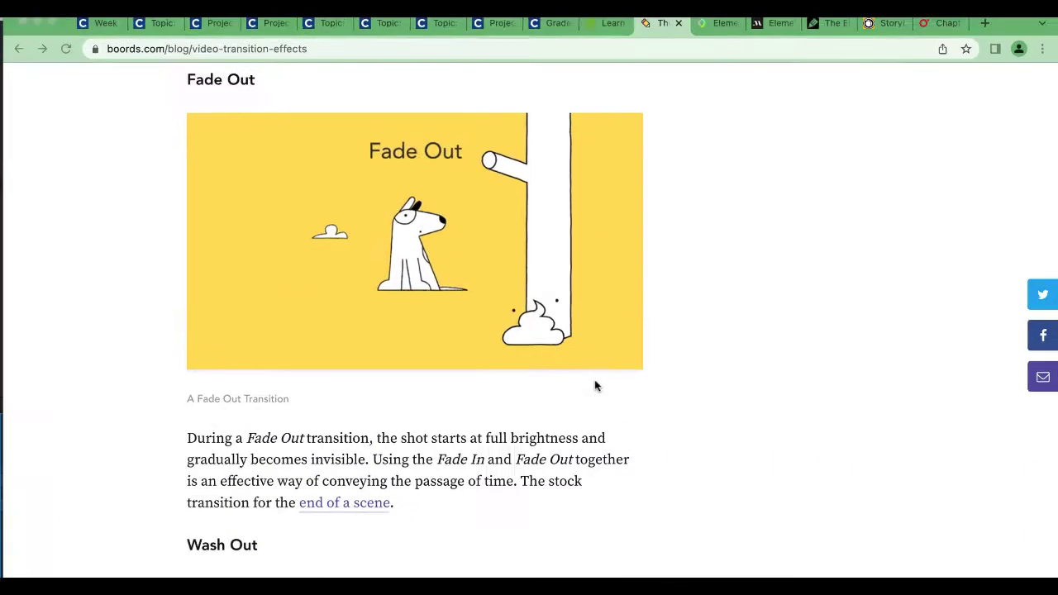
{"action": "scroll", "coordinate": [571, 396], "scroll_direction": "down", "scroll_amount": 6}
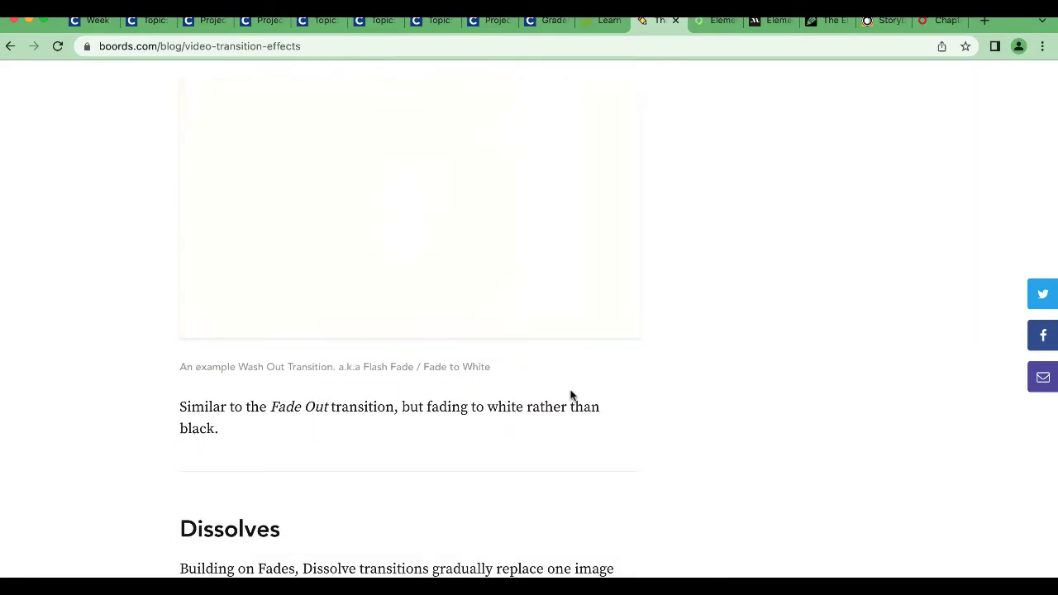
{"action": "scroll", "coordinate": [570, 396], "scroll_direction": "up", "scroll_amount": 7}
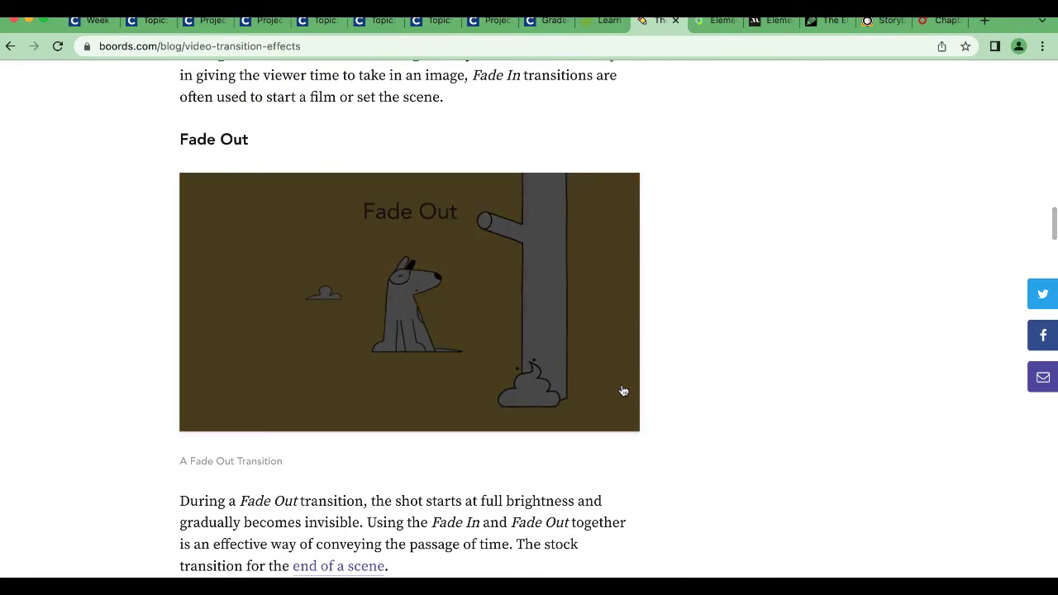
{"action": "scroll", "coordinate": [624, 391], "scroll_direction": "down", "scroll_amount": 5}
{"action": "scroll", "coordinate": [715, 286], "scroll_direction": "down", "scroll_amount": 3}
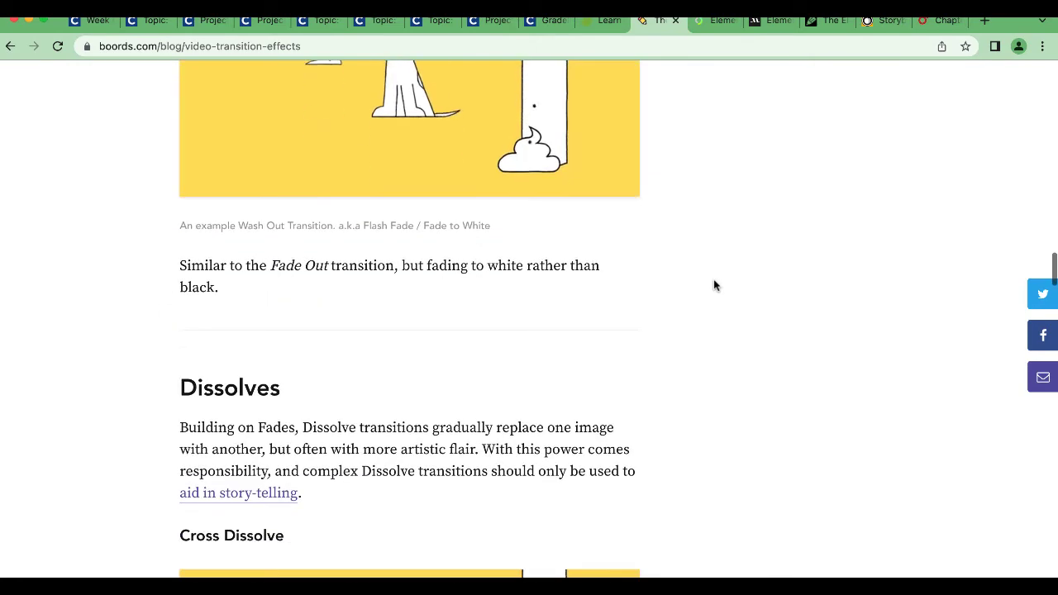
{"action": "scroll", "coordinate": [716, 285], "scroll_direction": "down", "scroll_amount": 4}
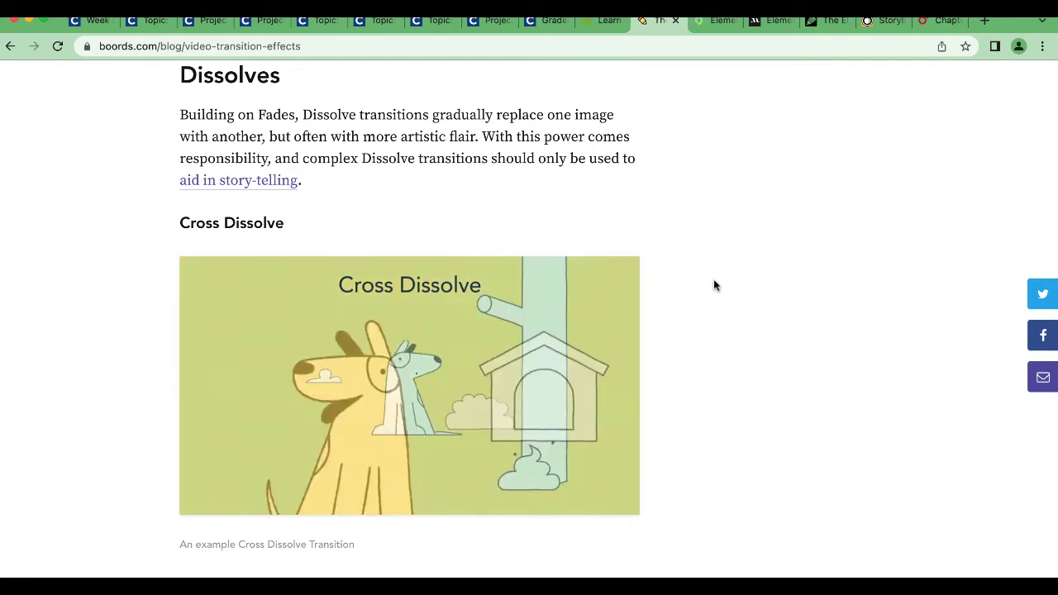
{"action": "scroll", "coordinate": [715, 285], "scroll_direction": "down", "scroll_amount": 1}
{"action": "scroll", "coordinate": [715, 286], "scroll_direction": "down", "scroll_amount": 3}
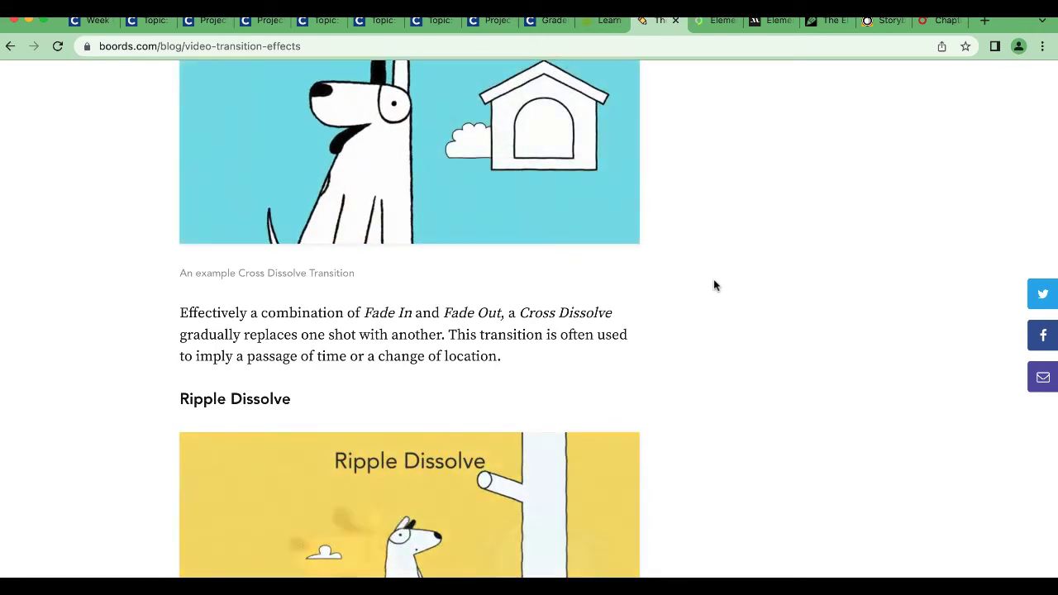
{"action": "scroll", "coordinate": [715, 285], "scroll_direction": "down", "scroll_amount": 3}
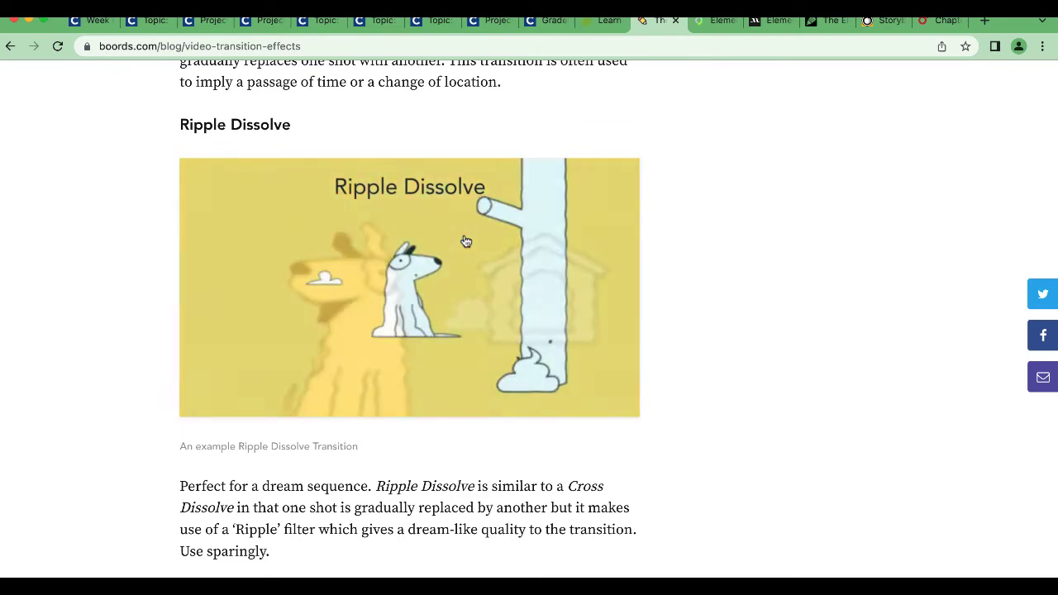
Review the article's Cuts section, reading the Jump Cut and Cutaway explanations and watching their animated examples.
{"action": "scroll", "coordinate": [466, 241], "scroll_direction": "down", "scroll_amount": 5}
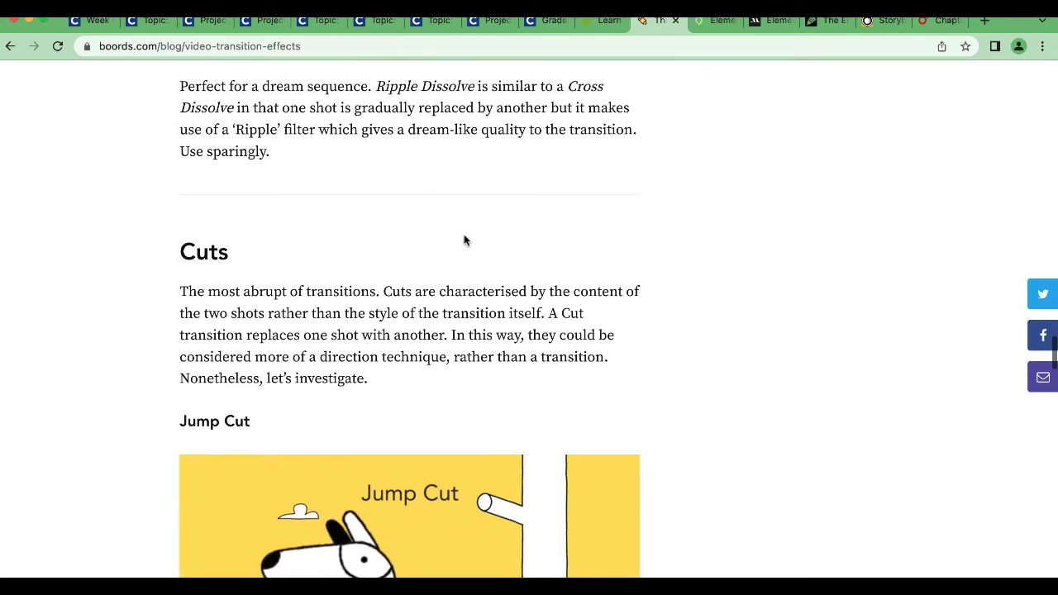
{"action": "scroll", "coordinate": [471, 234], "scroll_direction": "down", "scroll_amount": 2}
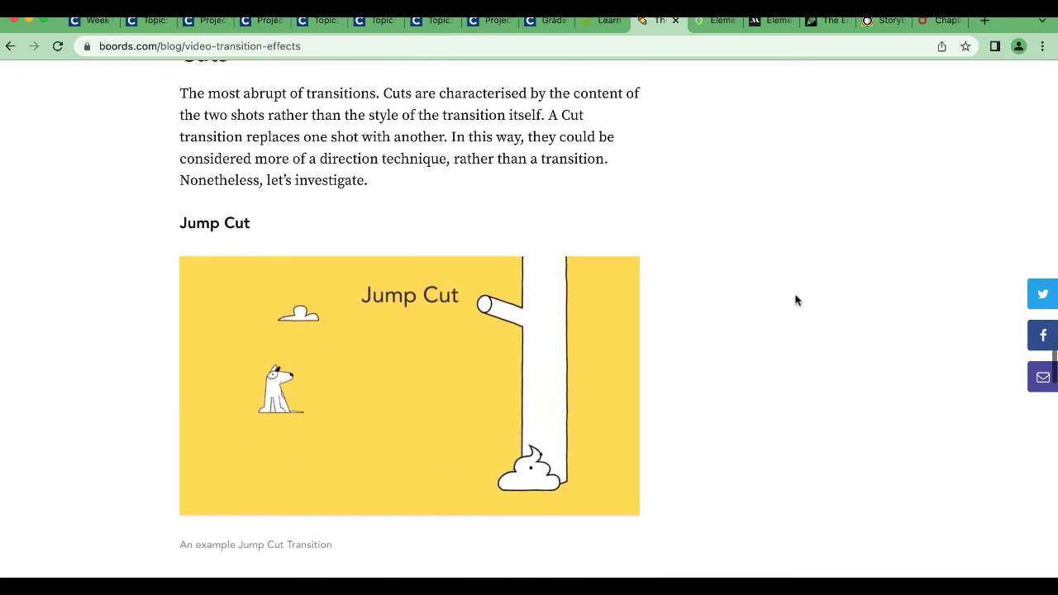
{"action": "scroll", "coordinate": [797, 300], "scroll_direction": "up", "scroll_amount": 1}
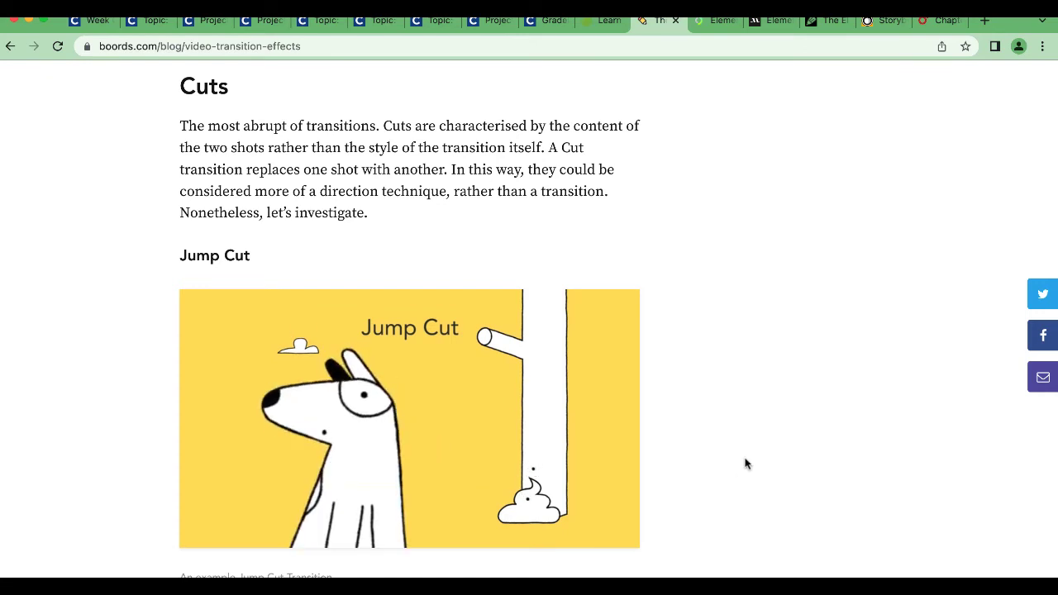
{"action": "scroll", "coordinate": [745, 464], "scroll_direction": "down", "scroll_amount": 3}
{"action": "scroll", "coordinate": [745, 464], "scroll_direction": "down", "scroll_amount": 1}
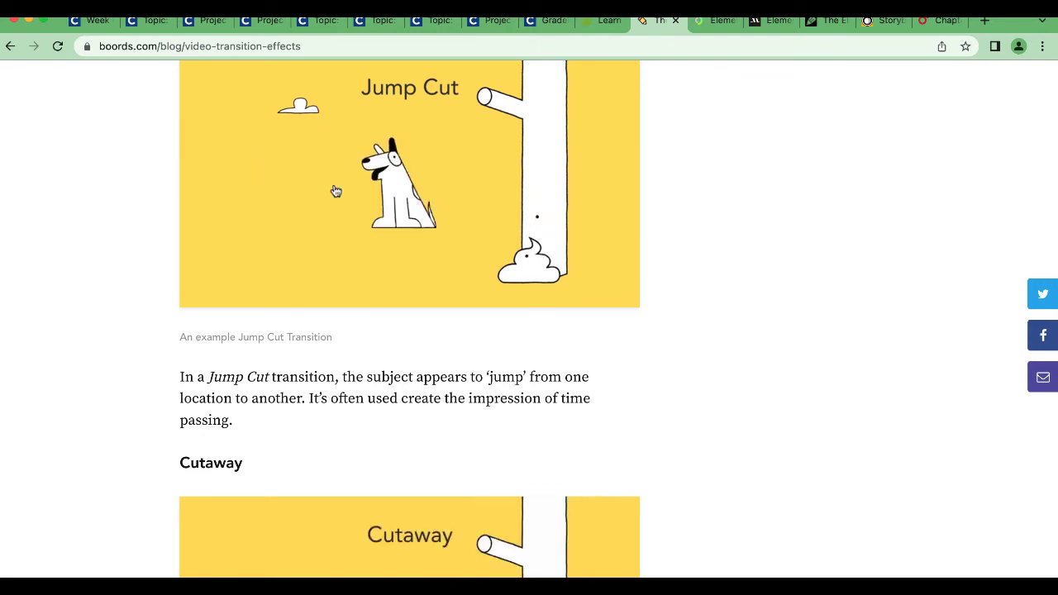
{"action": "scroll", "coordinate": [336, 192], "scroll_direction": "up", "scroll_amount": 2}
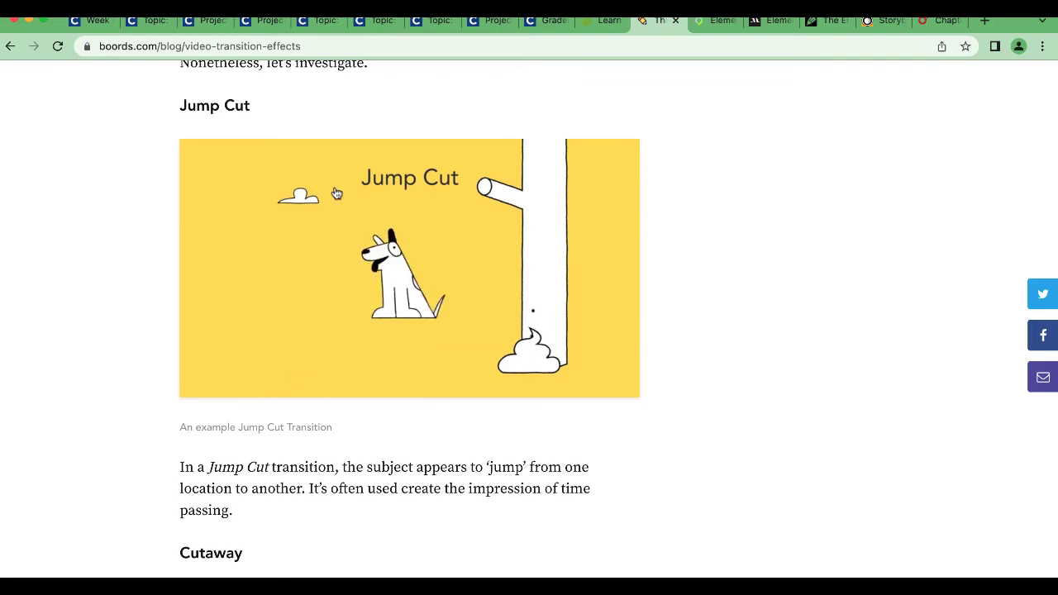
{"action": "scroll", "coordinate": [335, 189], "scroll_direction": "down", "scroll_amount": 3}
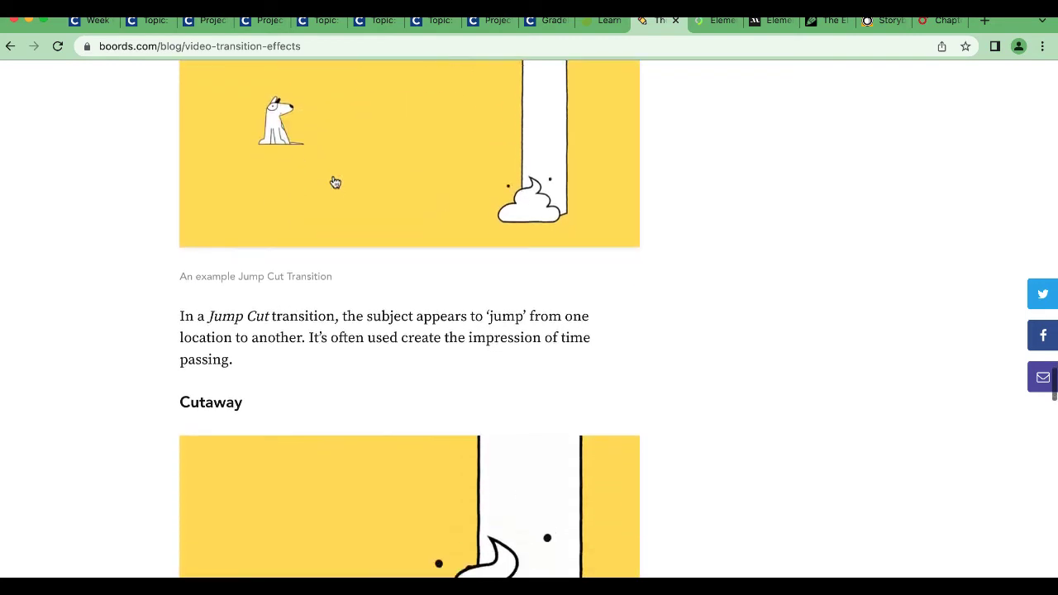
{"action": "scroll", "coordinate": [334, 182], "scroll_direction": "down", "scroll_amount": 3}
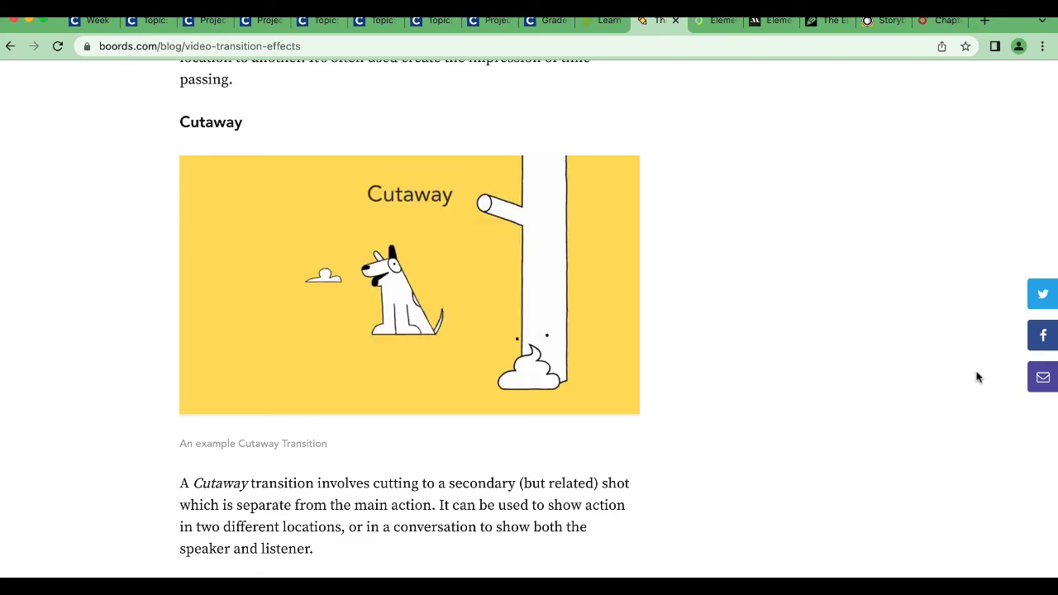
Examine the article's Wipes section, including the Iris In and Iris Out examples.
{"action": "scroll", "coordinate": [977, 377], "scroll_direction": "down", "scroll_amount": 4}
{"action": "scroll", "coordinate": [977, 377], "scroll_direction": "down", "scroll_amount": 5}
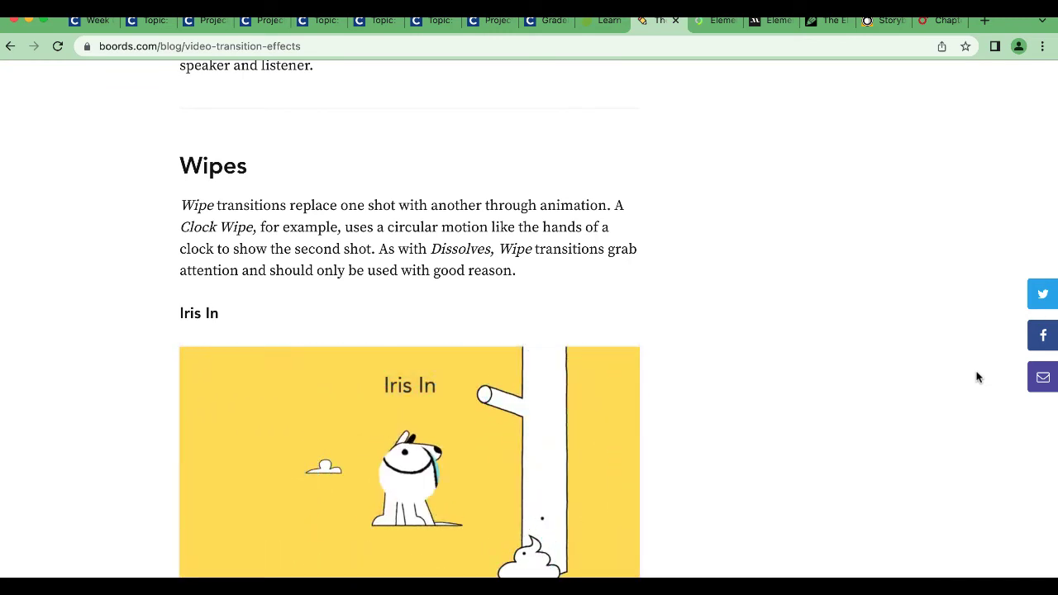
{"action": "scroll", "coordinate": [976, 377], "scroll_direction": "down", "scroll_amount": 5}
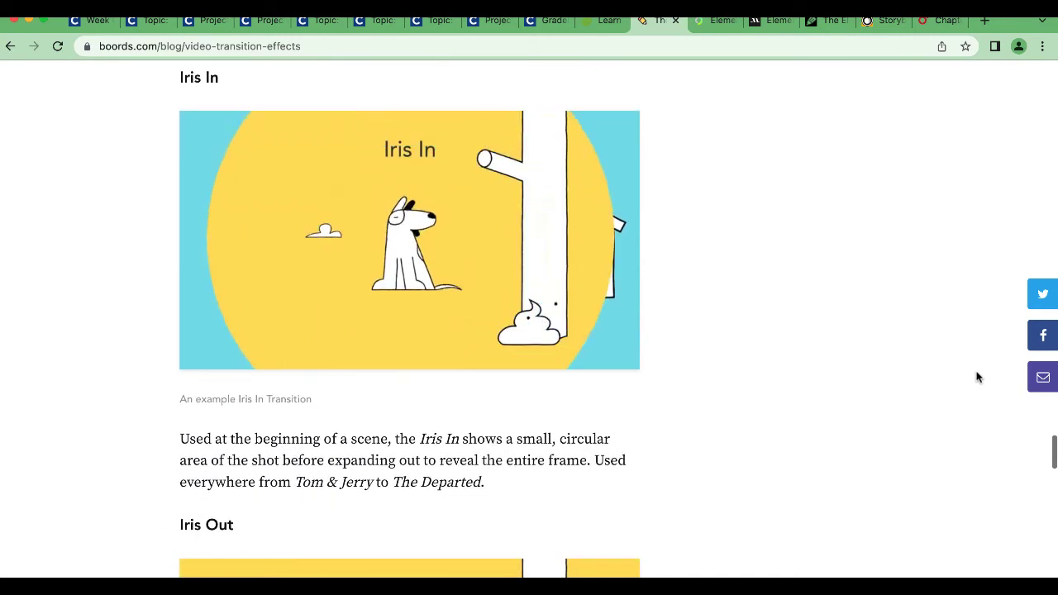
{"action": "scroll", "coordinate": [976, 377], "scroll_direction": "down", "scroll_amount": 8}
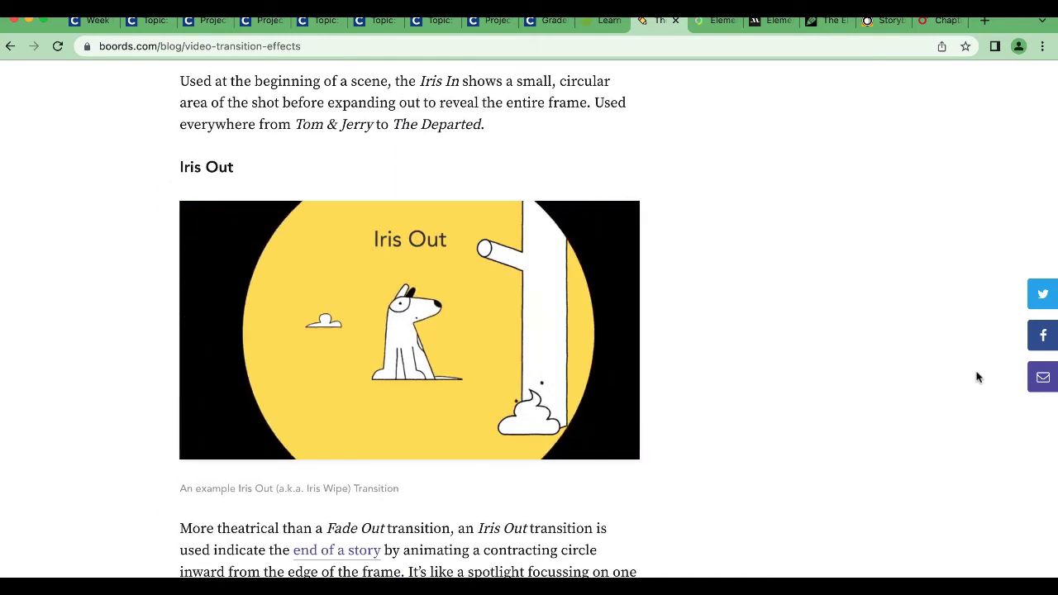
{"action": "scroll", "coordinate": [977, 378], "scroll_direction": "down", "scroll_amount": 5}
{"action": "scroll", "coordinate": [977, 377], "scroll_direction": "down", "scroll_amount": 14}
{"action": "scroll", "coordinate": [978, 375], "scroll_direction": "up", "scroll_amount": 20}
Switch back to After Effects, go to 0:00:02:14 and delete all opacity keyframes from a.HEIC and ab.HEIC.
{"action": "key", "text": "ctrl+Up"}
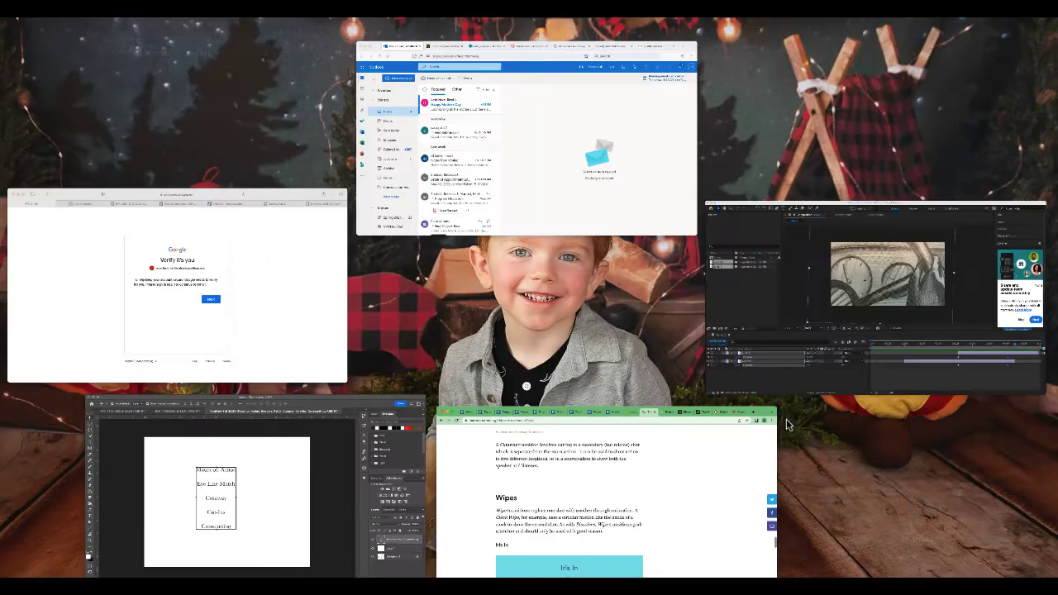
{"action": "left_click", "coordinate": [827, 266]}
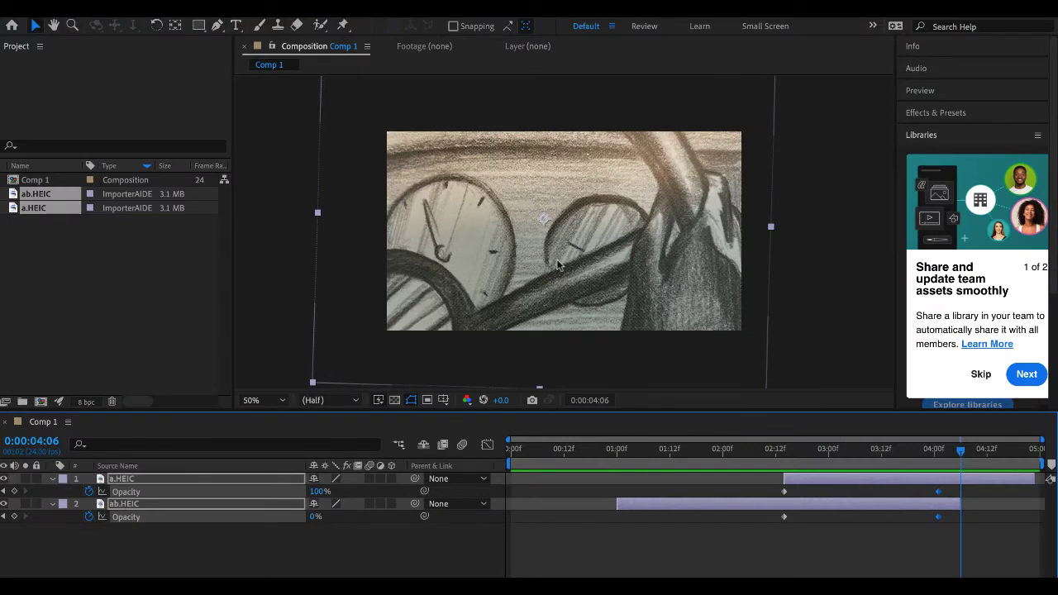
{"action": "left_click", "coordinate": [807, 481]}
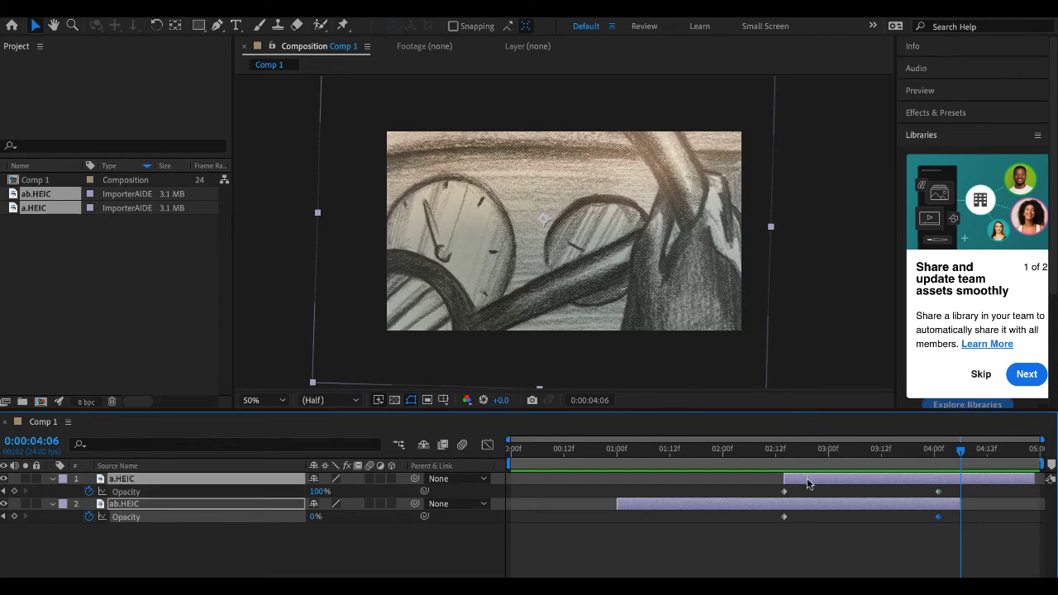
{"action": "left_click", "coordinate": [785, 454]}
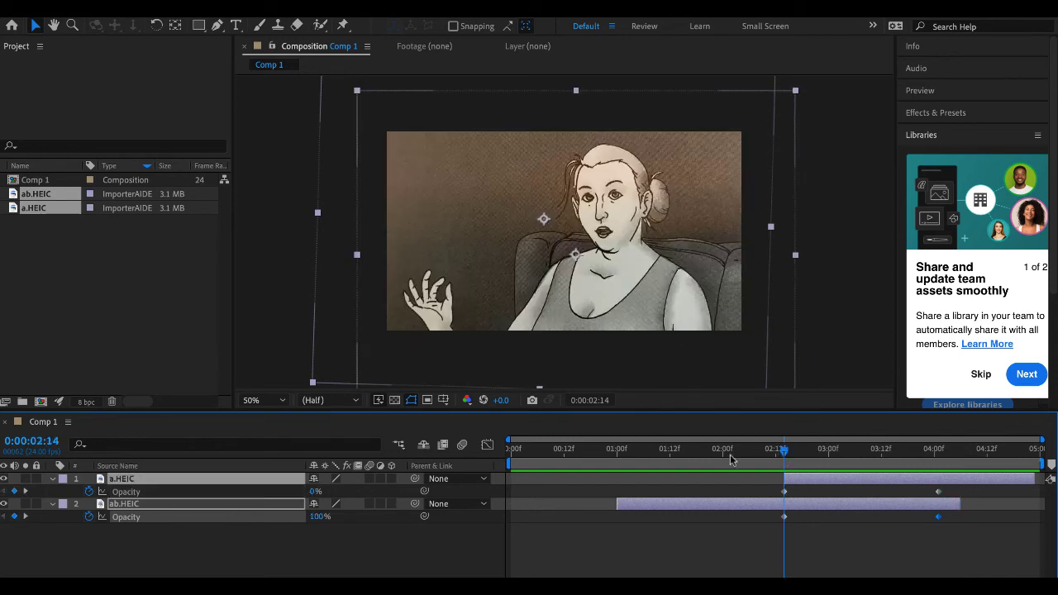
{"action": "left_click_drag", "start_coordinate": [744, 485], "coordinate": [969, 568]}
{"action": "key", "text": "Delete"}
{"action": "left_click_drag", "start_coordinate": [593, 244], "coordinate": [747, 239]}
{"action": "key", "text": "ctrl+z"}
{"action": "left_click", "coordinate": [843, 544]}
{"action": "left_click", "coordinate": [815, 479]}
{"action": "left_click_drag", "start_coordinate": [768, 251], "coordinate": [783, 251]}
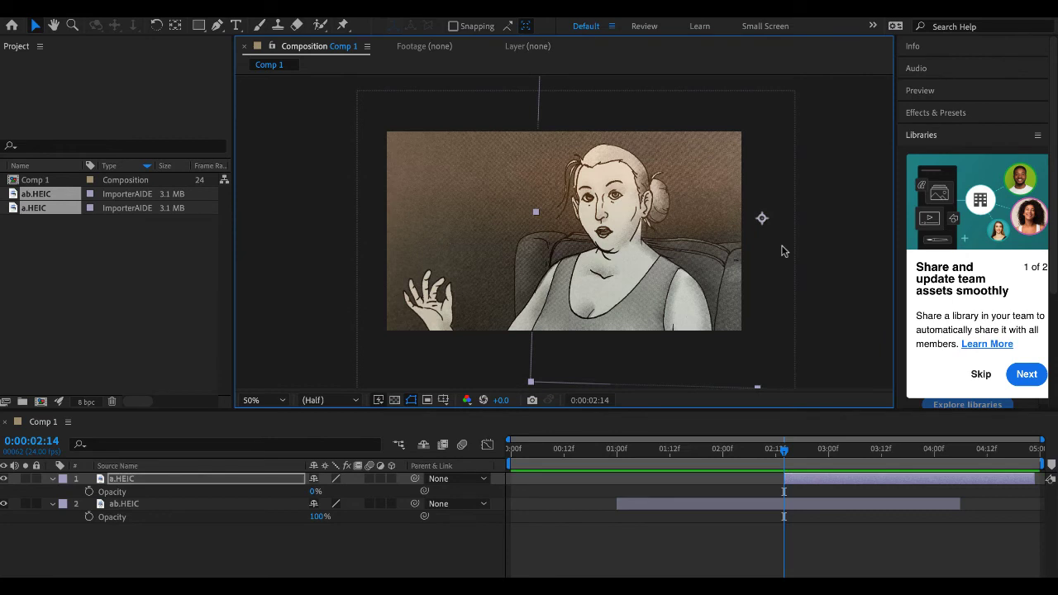
{"action": "key", "text": "ctrl+z"}
At 0:00:02:16, move a.HEIC horizontally out of the frame and set a position keyframe at 3140, 616.
{"action": "left_click", "coordinate": [813, 507]}
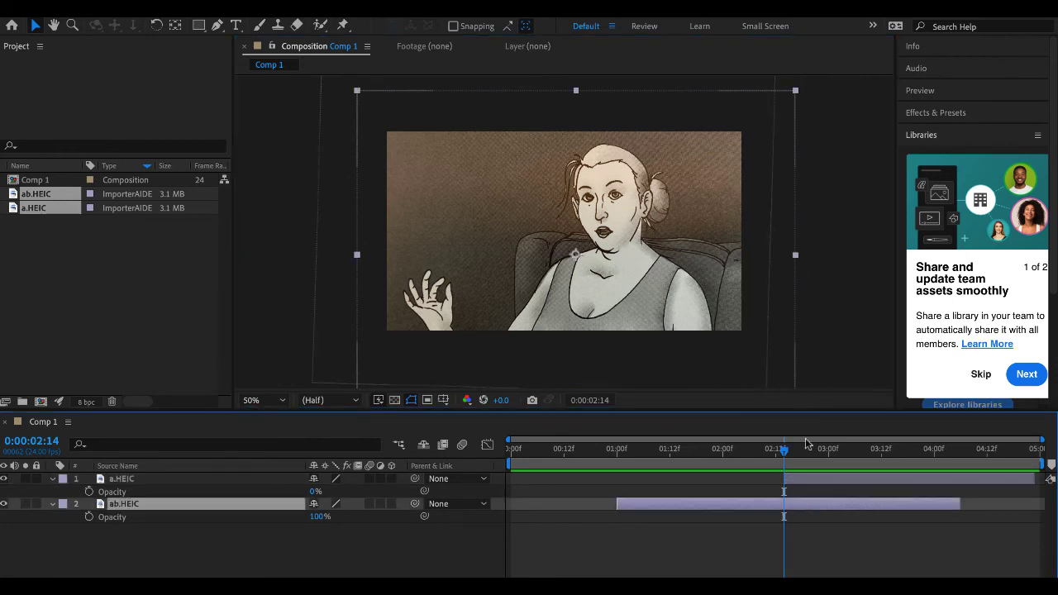
{"action": "left_click", "coordinate": [812, 479]}
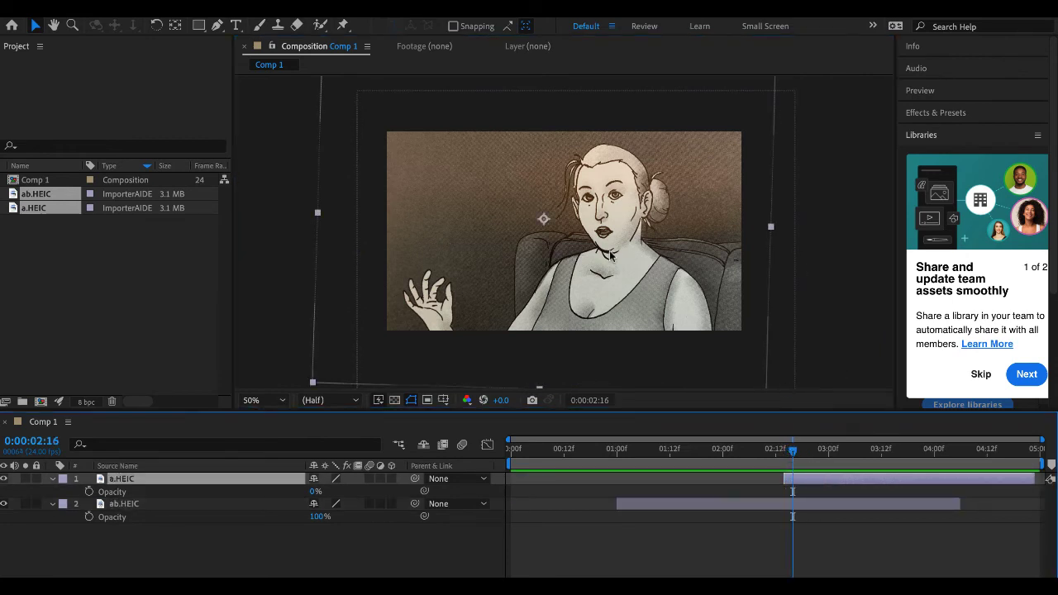
{"action": "left_click_drag", "start_coordinate": [612, 256], "coordinate": [849, 258]}
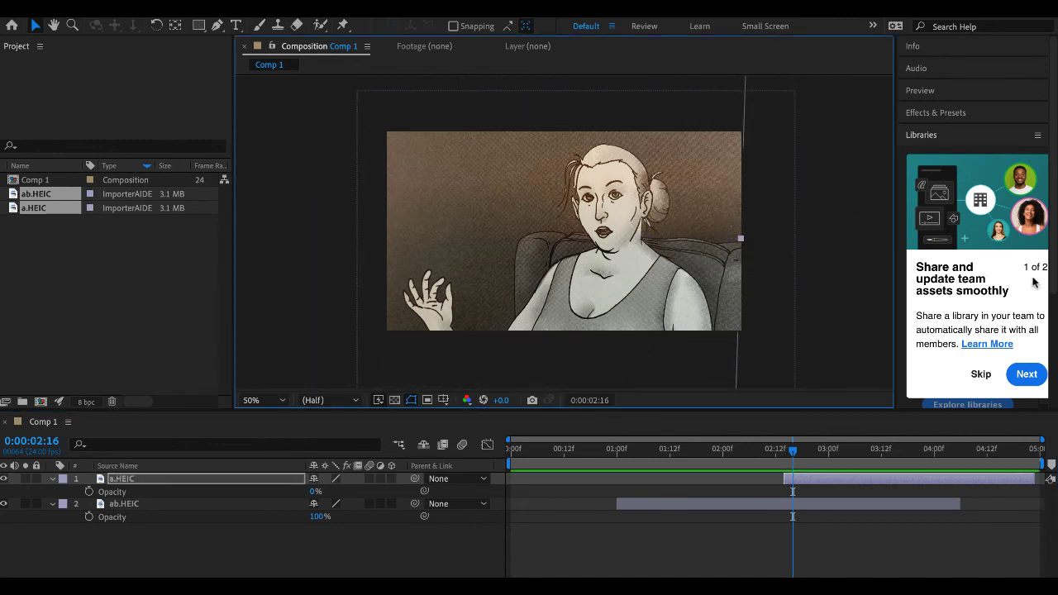
{"action": "key", "text": "p"}
{"action": "left_click", "coordinate": [89, 492]}
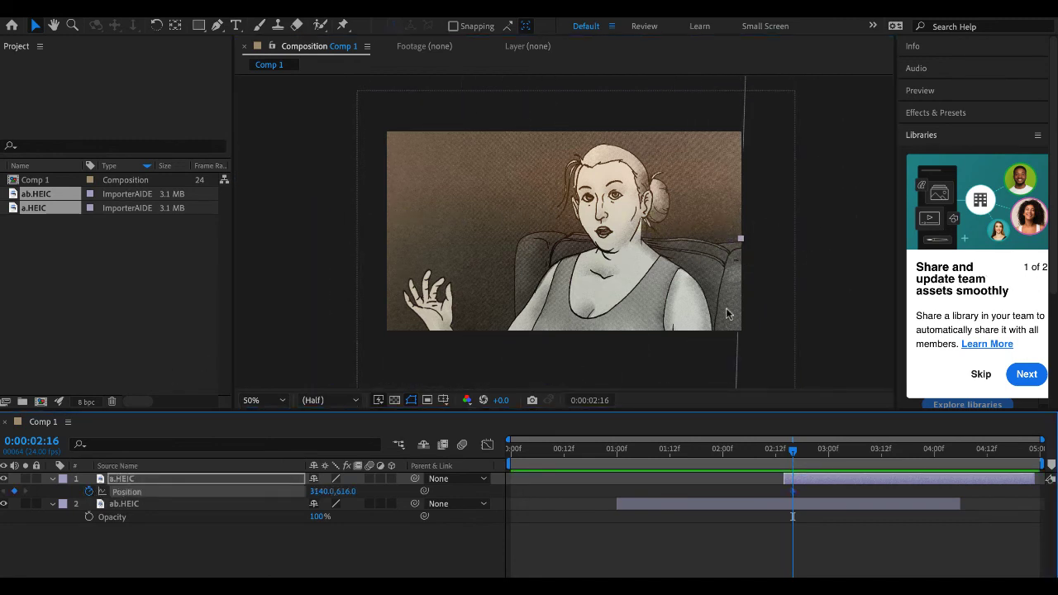
Slide a.HEIC horizontally to 1100, 616 and back out of the frame to 3140, 616 at 0:00:02:16.
{"action": "left_click", "coordinate": [752, 271]}
{"action": "left_click_drag", "start_coordinate": [576, 254], "coordinate": [519, 236]}
{"action": "left_click", "coordinate": [863, 484]}
{"action": "key", "text": "shift+Left"}
{"action": "key", "text": "shift+Left"}
{"action": "key", "text": "shift+Left"}
{"action": "key", "text": "shift+Left"}
{"action": "key", "text": "shift+Left"}
{"action": "key", "text": "shift+Left"}
{"action": "key", "text": "shift+Left"}
{"action": "key", "text": "shift+Left"}
{"action": "key", "text": "shift+Left"}
{"action": "key", "text": "shift+Left"}
{"action": "key", "text": "shift+Left"}
{"action": "key", "text": "shift+Left"}
{"action": "key", "text": "shift+Left"}
{"action": "key", "text": "shift+Left"}
{"action": "key", "text": "shift+Left"}
{"action": "key", "text": "shift+Left"}
{"action": "key", "text": "shift+Left"}
{"action": "key", "text": "shift+Left"}
{"action": "key", "text": "shift+Left"}
{"action": "key", "text": "shift+Left"}
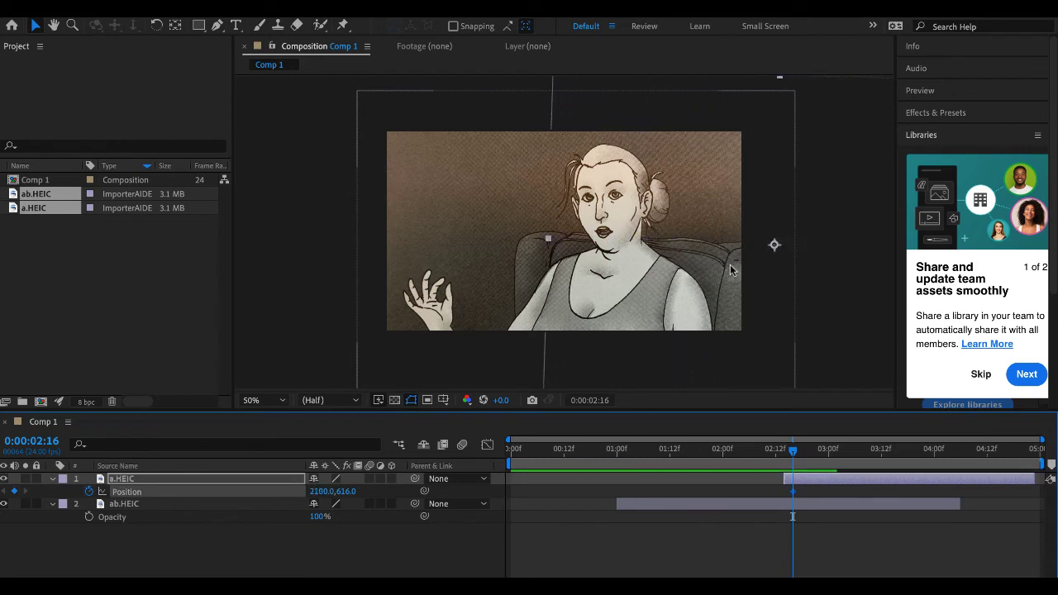
{"action": "key", "text": "shift+Left"}
{"action": "key", "text": "shift+Left"}
{"action": "key", "text": "shift+Left"}
{"action": "key", "text": "shift+Left"}
{"action": "key", "text": "shift+Left"}
{"action": "key", "text": "shift+Left"}
{"action": "key", "text": "shift+Left"}
{"action": "key", "text": "shift+Left"}
{"action": "key", "text": "shift+Left"}
{"action": "key", "text": "shift+Left"}
{"action": "key", "text": "shift+Left"}
{"action": "key", "text": "shift+Left"}
{"action": "key", "text": "shift+Left"}
{"action": "key", "text": "shift+Left"}
{"action": "key", "text": "shift+Left"}
{"action": "key", "text": "shift+Left"}
{"action": "key", "text": "shift+Left"}
{"action": "key", "text": "shift+Left"}
{"action": "key", "text": "shift+Left"}
{"action": "key", "text": "shift+Left"}
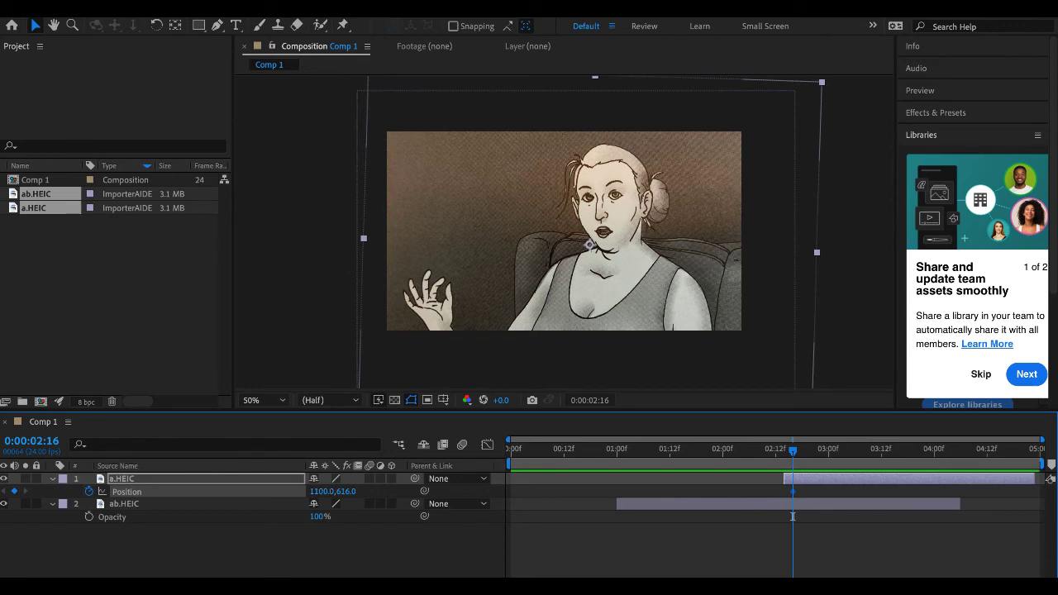
{"action": "key", "text": "shift+Right"}
{"action": "key", "text": "shift+Right"}
{"action": "key", "text": "shift+Right"}
{"action": "key", "text": "shift+Right"}
{"action": "key", "text": "shift+Right"}
{"action": "key", "text": "shift+Right"}
{"action": "key", "text": "shift+Right"}
{"action": "key", "text": "shift+Right"}
{"action": "key", "text": "shift+Right"}
{"action": "key", "text": "shift+Right"}
{"action": "key", "text": "shift+Right"}
{"action": "key", "text": "shift+Right"}
{"action": "key", "text": "shift+Right"}
{"action": "key", "text": "shift+Right"}
{"action": "key", "text": "shift+Right"}
{"action": "key", "text": "shift+Right"}
{"action": "key", "text": "shift+Right"}
{"action": "key", "text": "shift+Right"}
{"action": "key", "text": "shift+Right"}
{"action": "key", "text": "shift+Right"}
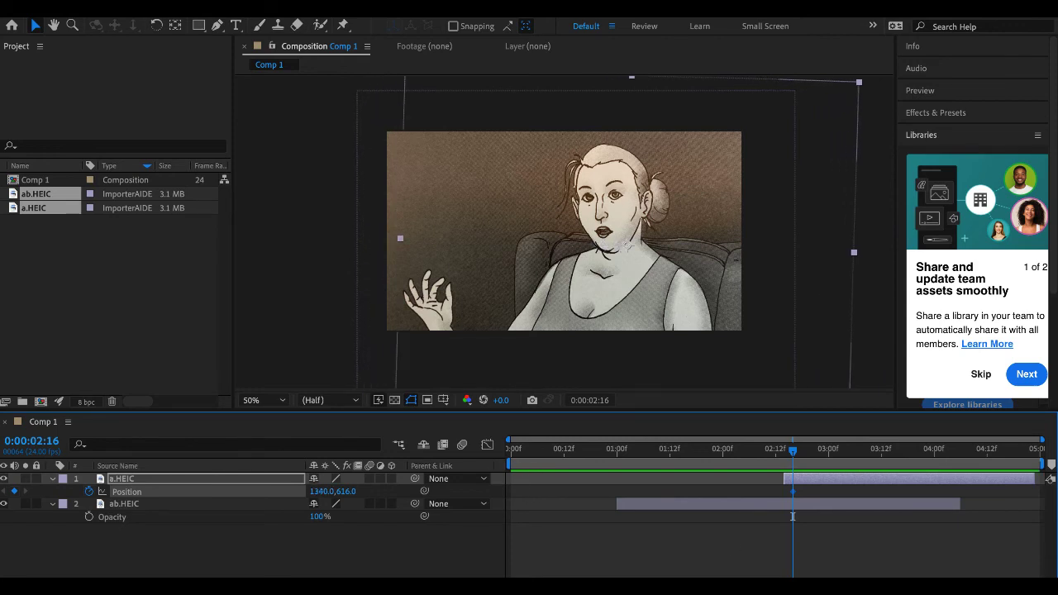
{"action": "key", "text": "shift+Right"}
{"action": "key", "text": "shift+Right"}
{"action": "key", "text": "shift+Right"}
{"action": "key", "text": "shift+Right"}
{"action": "key", "text": "shift+Right"}
{"action": "key", "text": "shift+Right"}
{"action": "key", "text": "shift+Right"}
{"action": "key", "text": "shift+Right"}
{"action": "key", "text": "shift+Right"}
{"action": "key", "text": "shift+Right"}
{"action": "key", "text": "shift+Right"}
{"action": "key", "text": "shift+Right"}
{"action": "key", "text": "shift+Right"}
{"action": "key", "text": "shift+Right"}
{"action": "key", "text": "shift+Right"}
{"action": "key", "text": "shift+Right"}
{"action": "key", "text": "shift+Right"}
{"action": "key", "text": "shift+Right"}
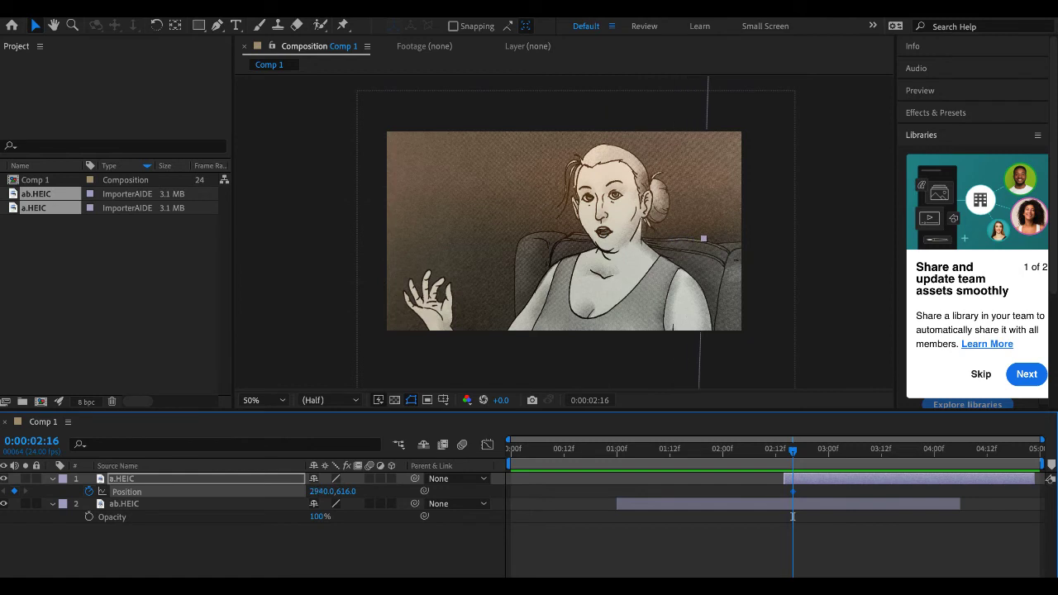
{"action": "key", "text": "shift+Right"}
{"action": "key", "text": "shift+Right"}
{"action": "key", "text": "shift+Right"}
{"action": "key", "text": "shift+Right"}
{"action": "key", "text": "shift+Right"}
{"action": "key", "text": "shift+Right"}
{"action": "key", "text": "shift+Right"}
{"action": "key", "text": "shift+Right"}
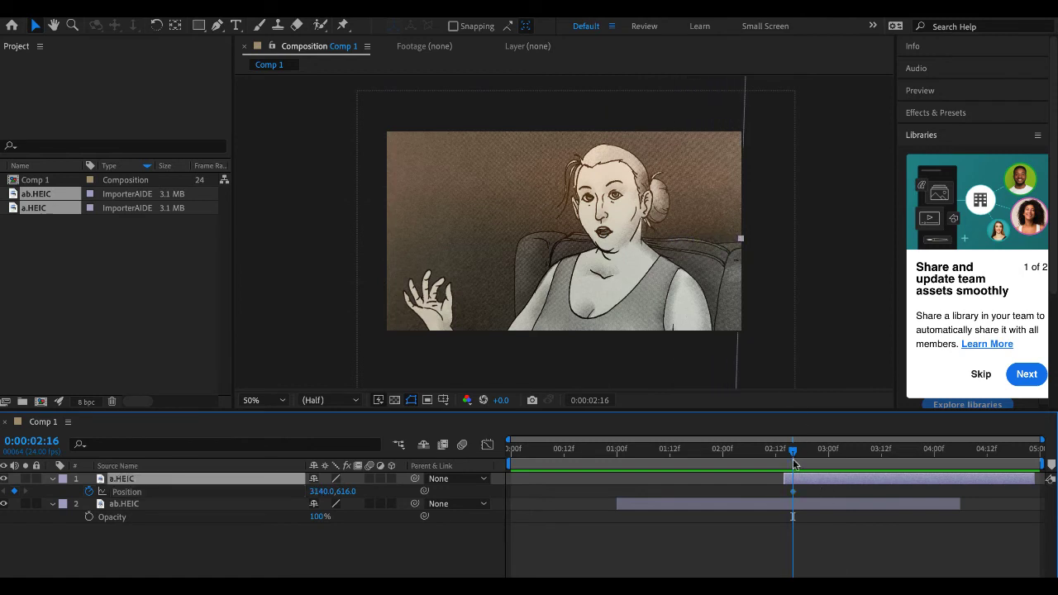
Add a position keyframe for a.HEIC at 0:00:04:00, with the image slid back over the frame at about 1148, 616.
{"action": "left_click_drag", "start_coordinate": [792, 450], "coordinate": [934, 450]}
{"action": "left_click_drag", "start_coordinate": [780, 267], "coordinate": [364, 322]}
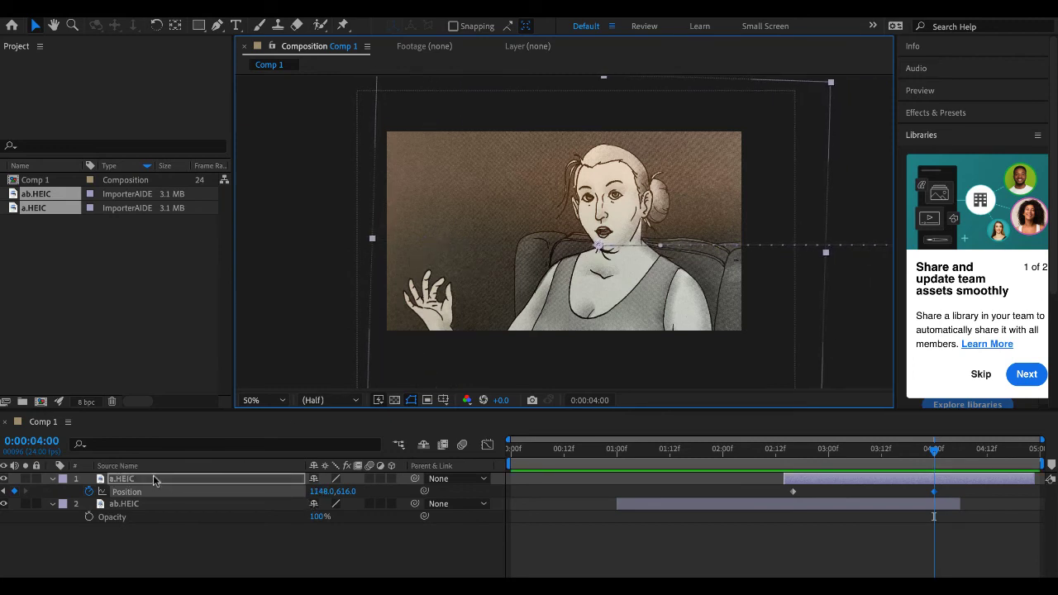
Set the opacity of a.HEIC to 100% and preview the wipe transition from around 0:00:01:04.
{"action": "key", "text": "t"}
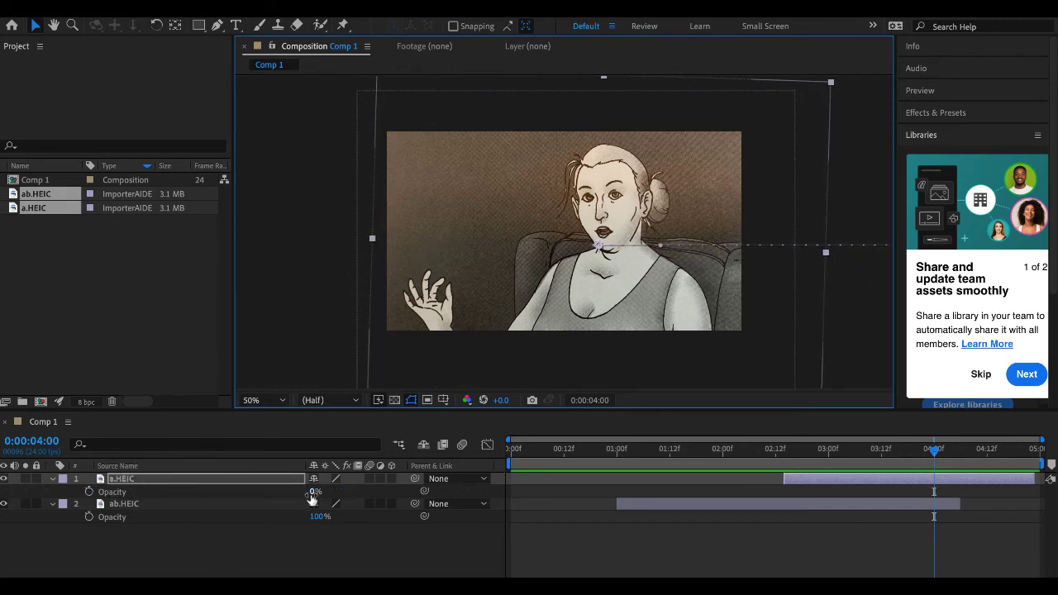
{"action": "left_click_drag", "start_coordinate": [315, 492], "coordinate": [1029, 572]}
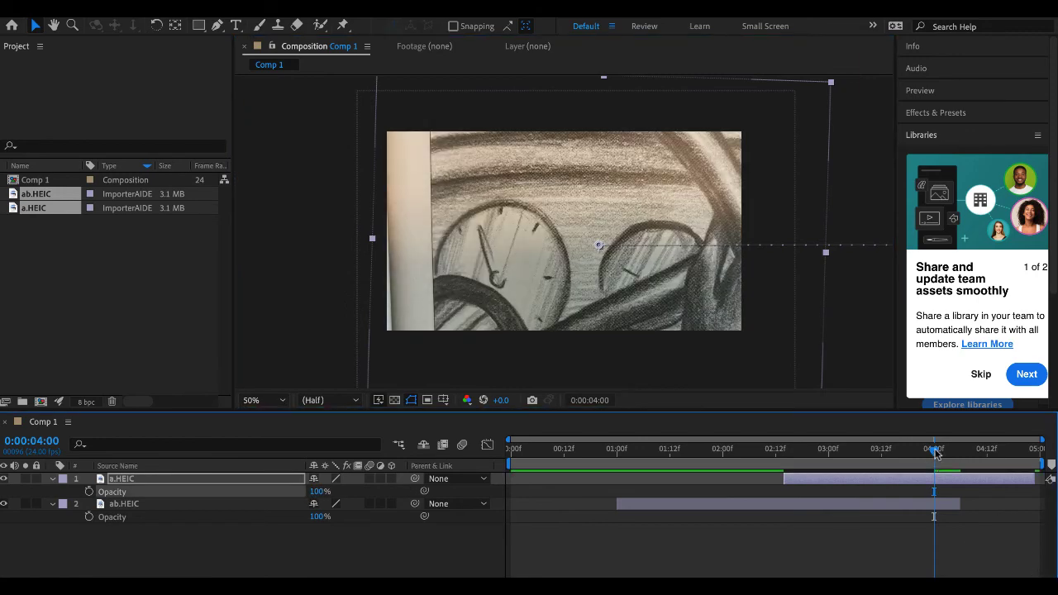
{"action": "left_click", "coordinate": [674, 451]}
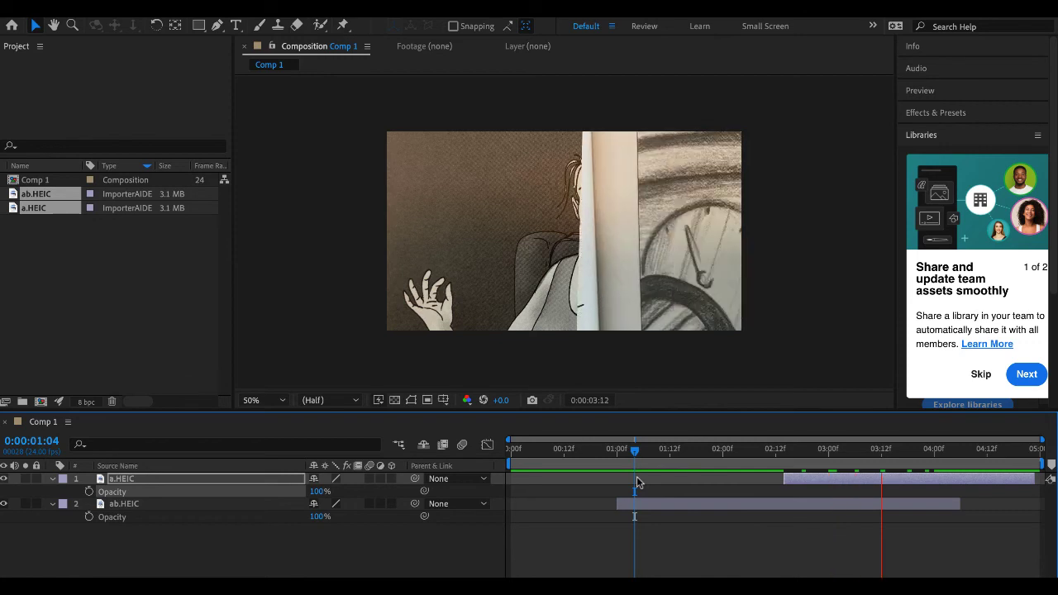
{"action": "key", "text": "Home"}
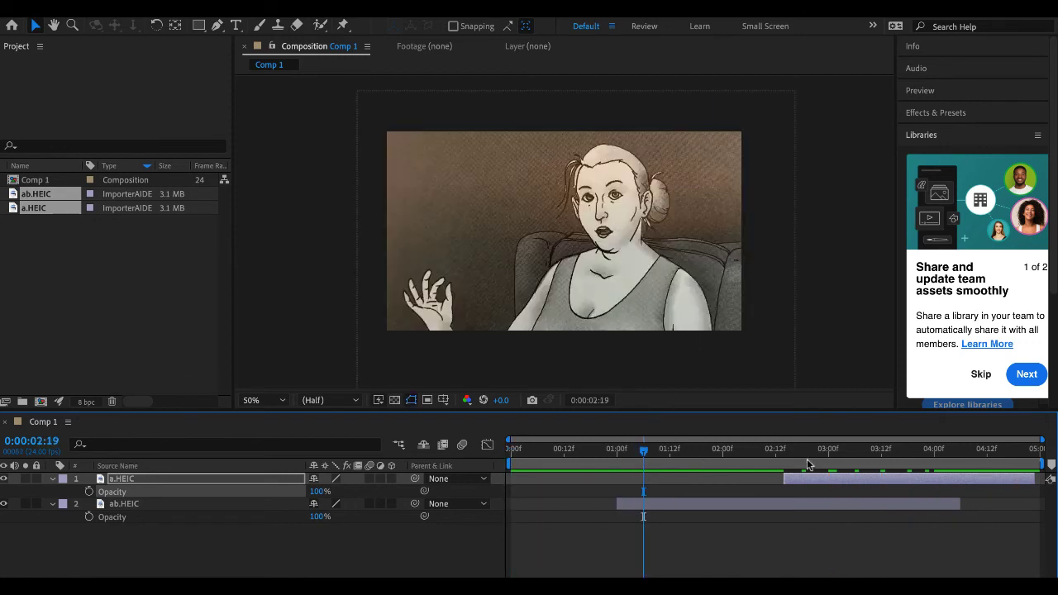
At 0:00:02:19, slide the ab.HEIC image horizontally to the left, away from the incoming a.HEIC image.
{"action": "left_click", "coordinate": [807, 503]}
{"action": "left_click_drag", "start_coordinate": [623, 298], "coordinate": [484, 299]}
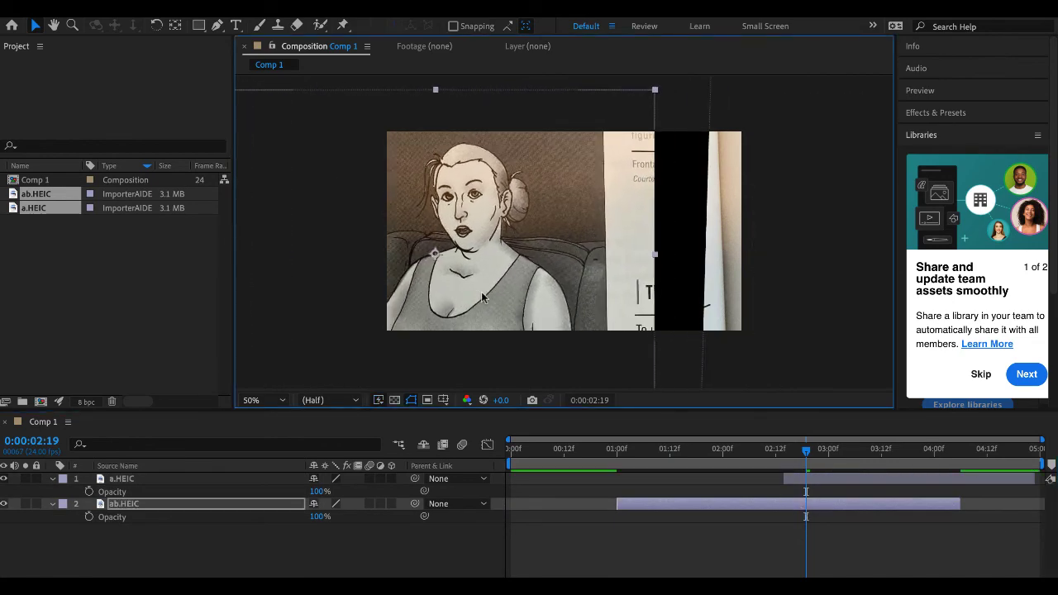
Switch to the web browser and skim the Boords video transition effects article through to its closing section.
{"action": "key", "text": "ctrl+Up"}
{"action": "left_click", "coordinate": [720, 380]}
{"action": "scroll", "coordinate": [693, 399], "scroll_direction": "down", "scroll_amount": 15}
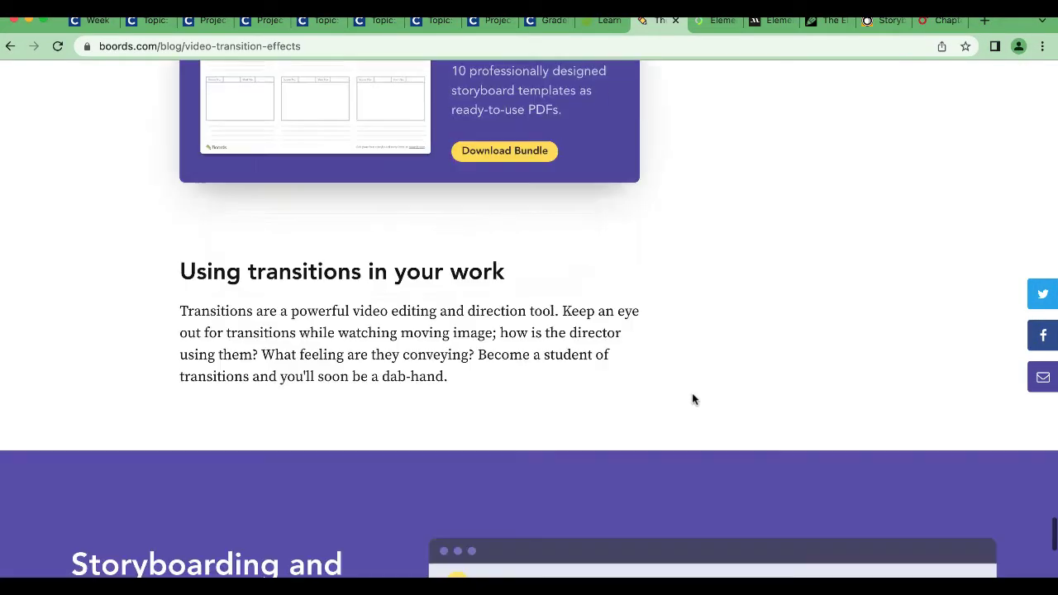
{"action": "scroll", "coordinate": [692, 397], "scroll_direction": "down", "scroll_amount": 5}
{"action": "scroll", "coordinate": [692, 397], "scroll_direction": "up", "scroll_amount": 10}
Open the Tuts+ storyboarding article at its transitions section and review the Fade In, Fade Out and Wash Out examples.
{"action": "left_click", "coordinate": [600, 23]}
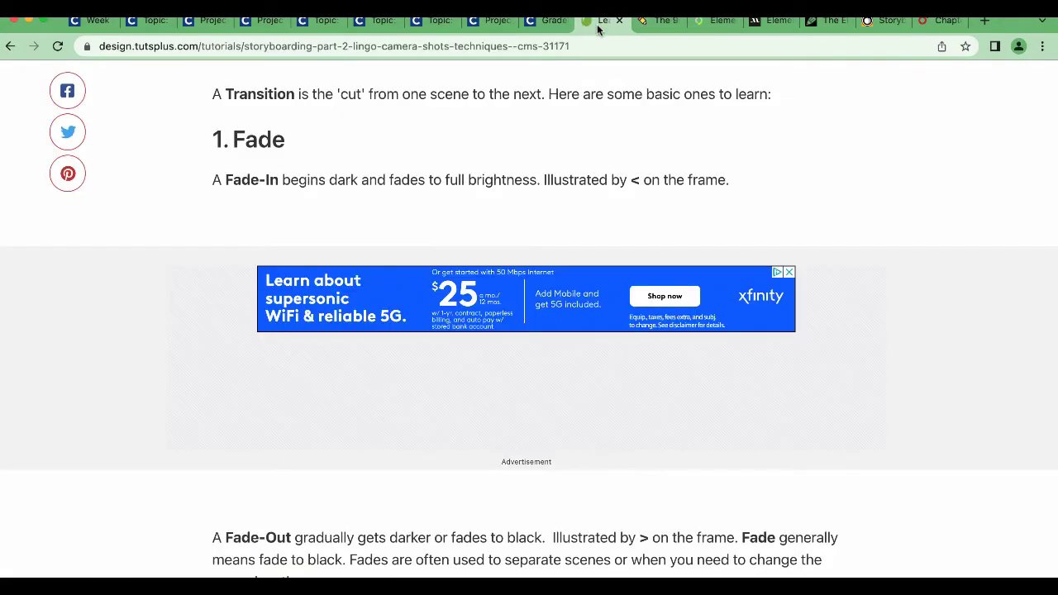
{"action": "scroll", "coordinate": [607, 254], "scroll_direction": "down", "scroll_amount": 5}
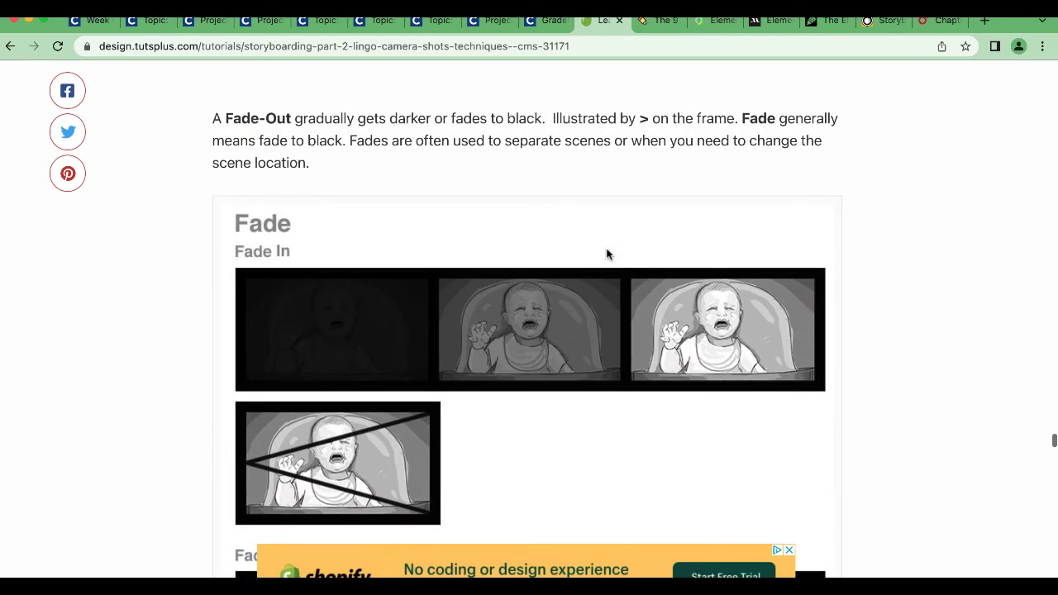
{"action": "scroll", "coordinate": [650, 234], "scroll_direction": "up", "scroll_amount": 1}
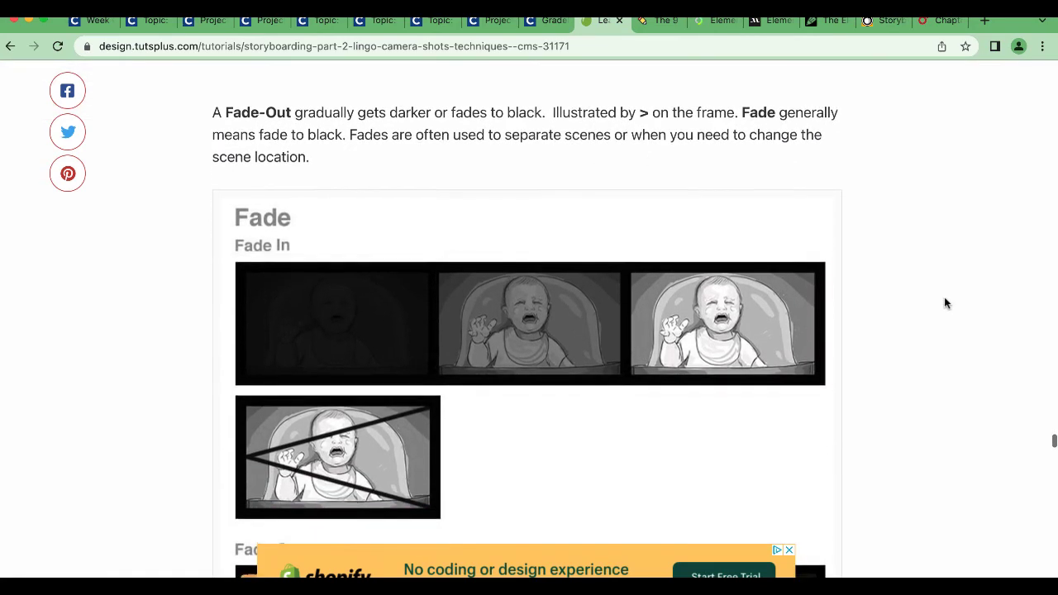
{"action": "scroll", "coordinate": [947, 303], "scroll_direction": "down", "scroll_amount": 1}
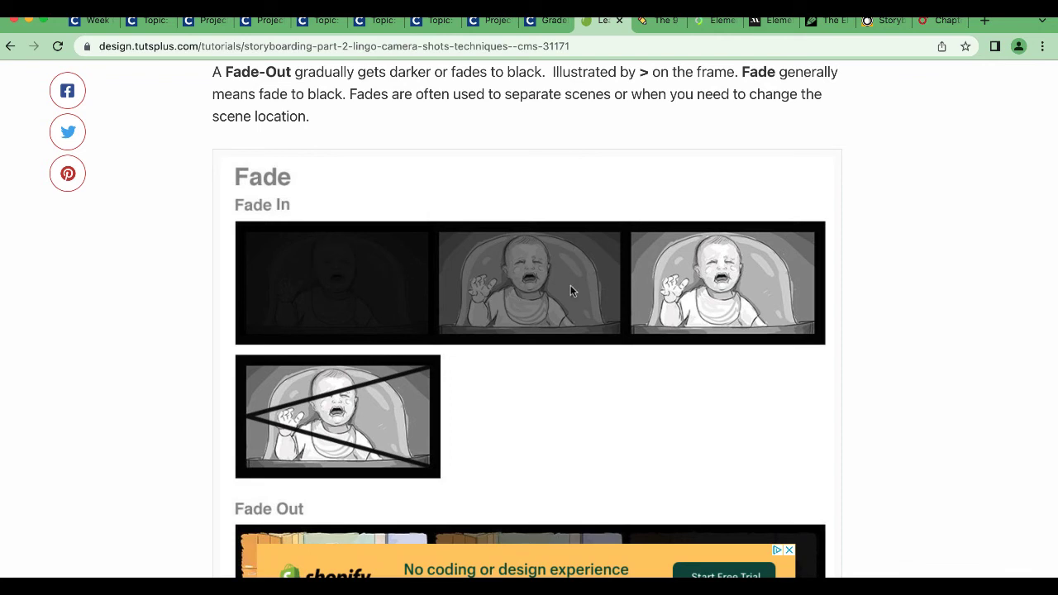
{"action": "scroll", "coordinate": [570, 288], "scroll_direction": "down", "scroll_amount": 3}
{"action": "scroll", "coordinate": [571, 292], "scroll_direction": "down", "scroll_amount": 4}
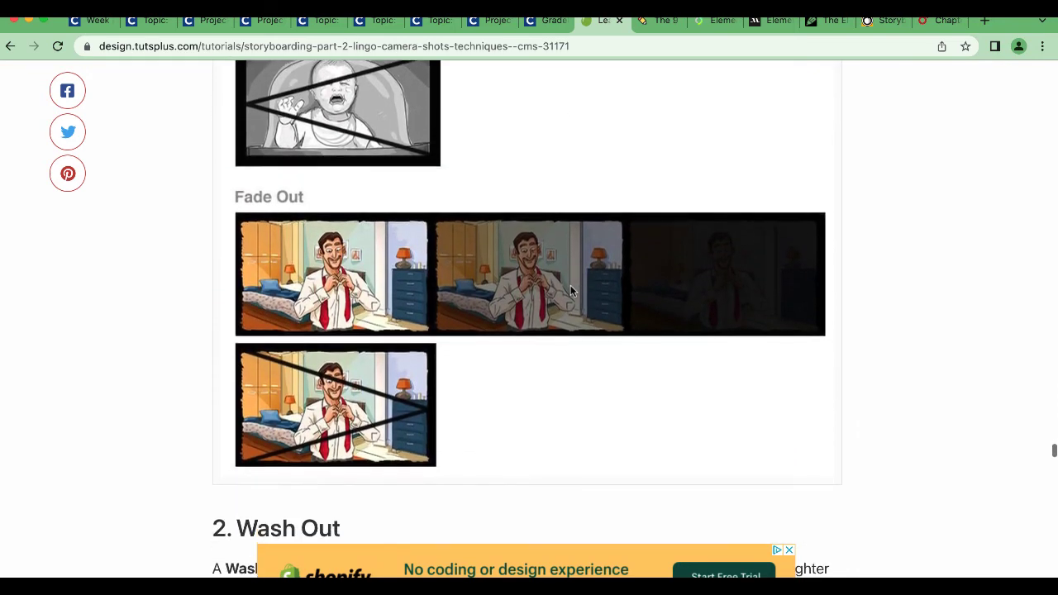
{"action": "scroll", "coordinate": [570, 291], "scroll_direction": "down", "scroll_amount": 3}
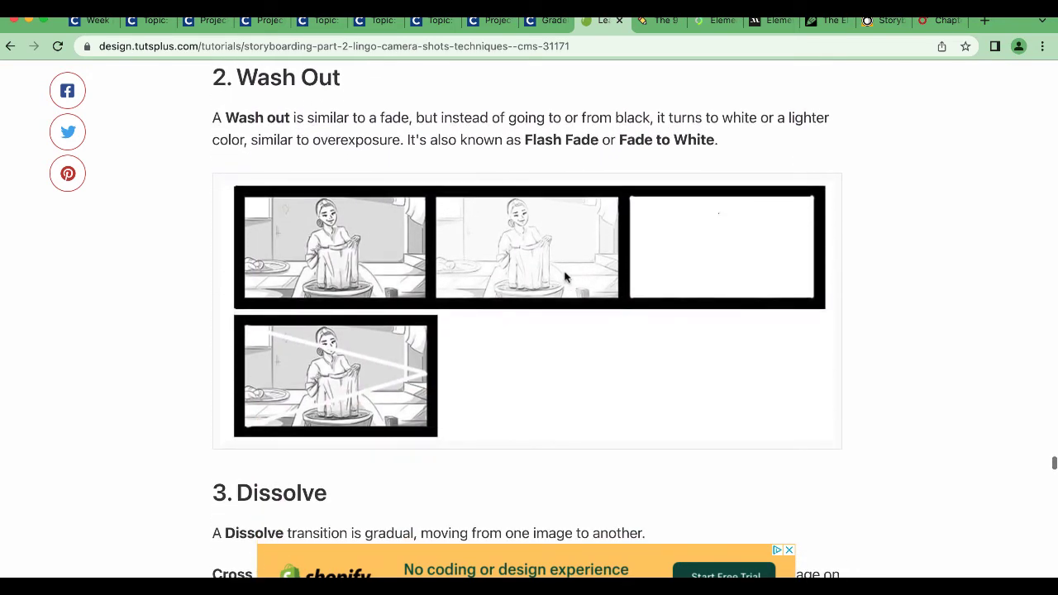
Review the article's Cross Dissolve and Ripple Dissolve drawings and its Cutaway and Jump Cut examples.
{"action": "scroll", "coordinate": [800, 271], "scroll_direction": "down", "scroll_amount": 9}
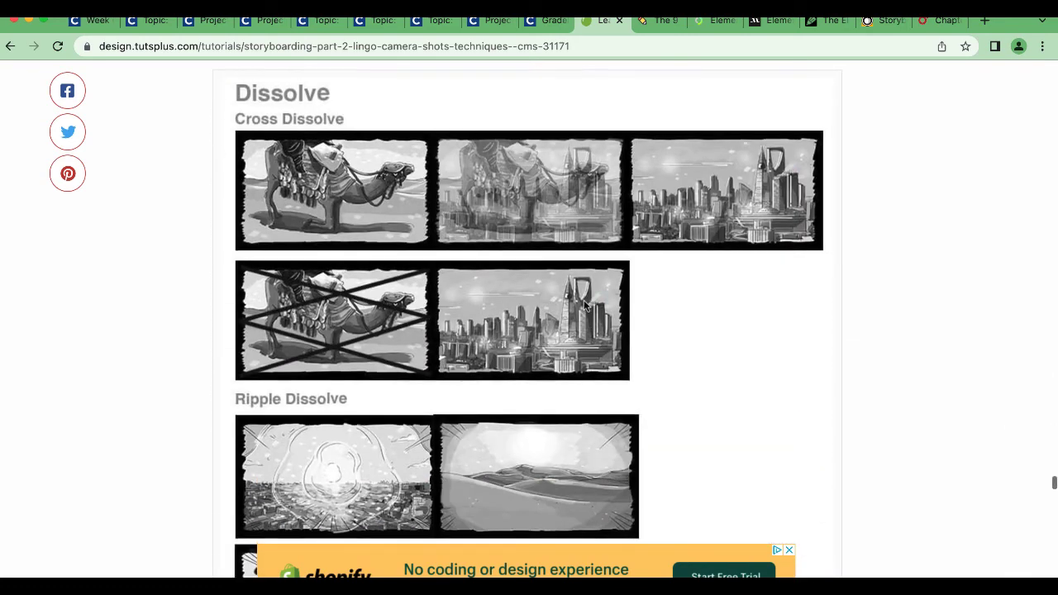
{"action": "scroll", "coordinate": [585, 306], "scroll_direction": "down", "scroll_amount": 3}
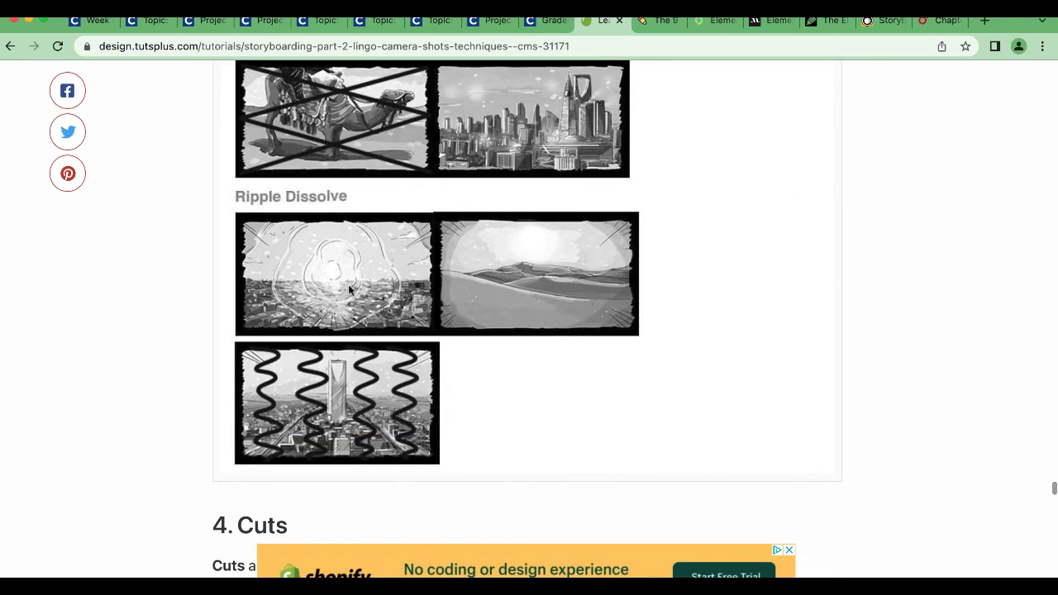
{"action": "scroll", "coordinate": [349, 290], "scroll_direction": "down", "scroll_amount": 6}
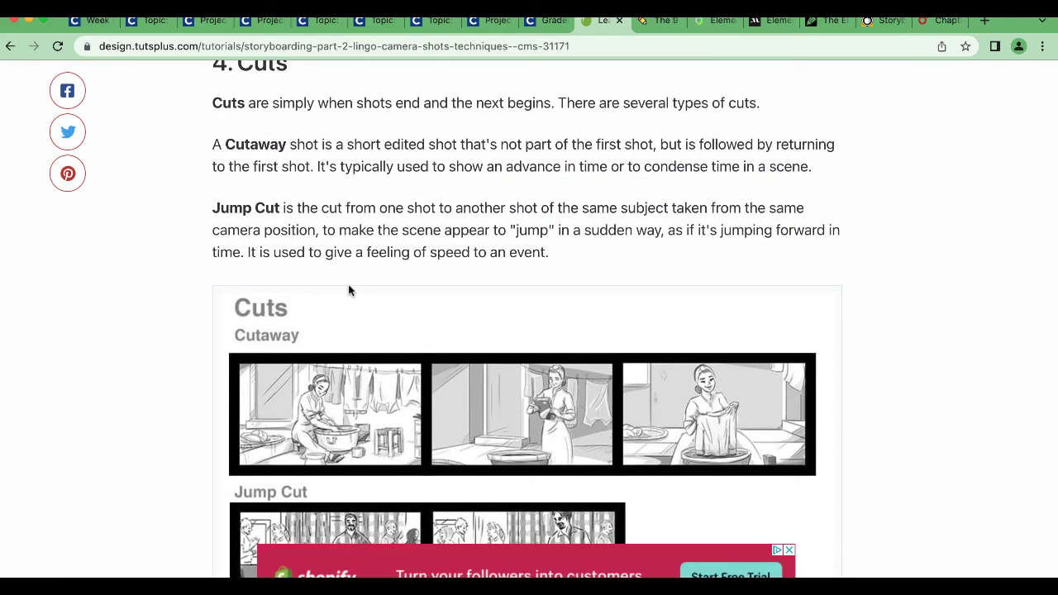
{"action": "scroll", "coordinate": [349, 289], "scroll_direction": "down", "scroll_amount": 2}
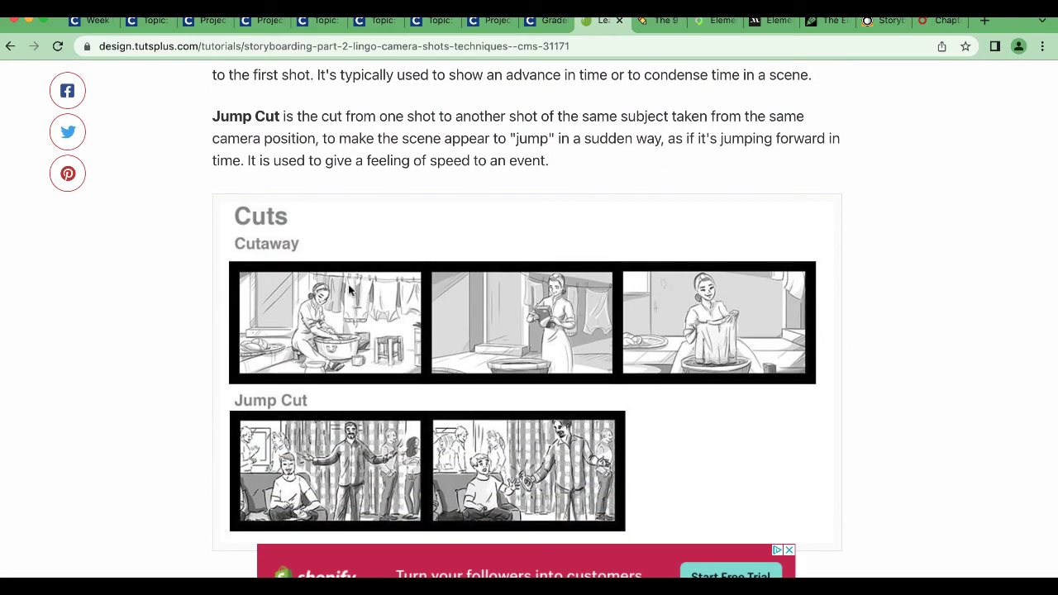
{"action": "scroll", "coordinate": [349, 290], "scroll_direction": "down", "scroll_amount": 1}
Examine the Wipe section with its Edge Wipe and Clock Wipe drawings, and the Slide transition example.
{"action": "scroll", "coordinate": [455, 251], "scroll_direction": "down", "scroll_amount": 5}
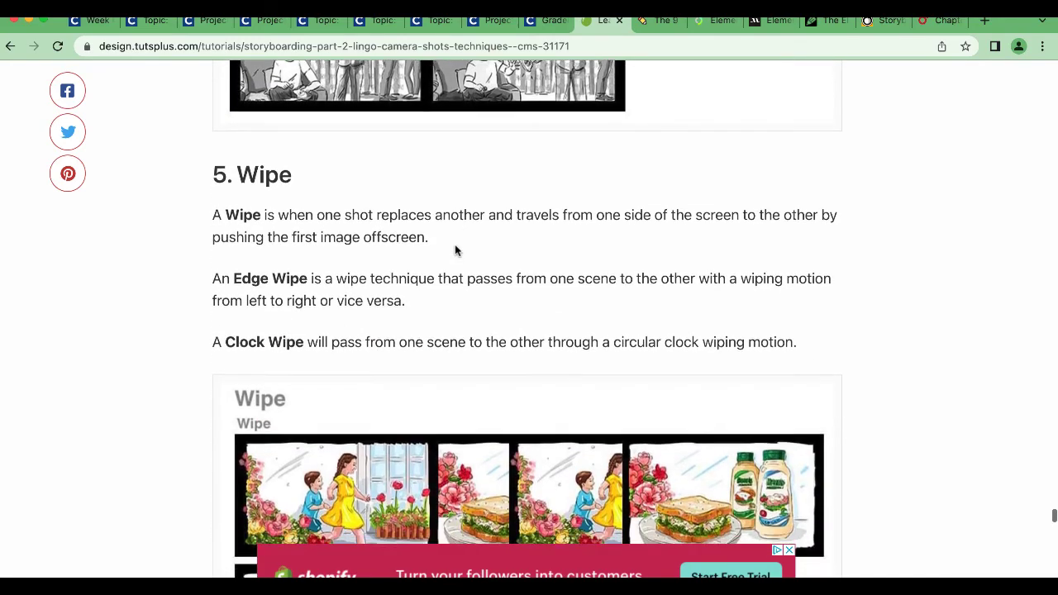
{"action": "scroll", "coordinate": [454, 251], "scroll_direction": "down", "scroll_amount": 3}
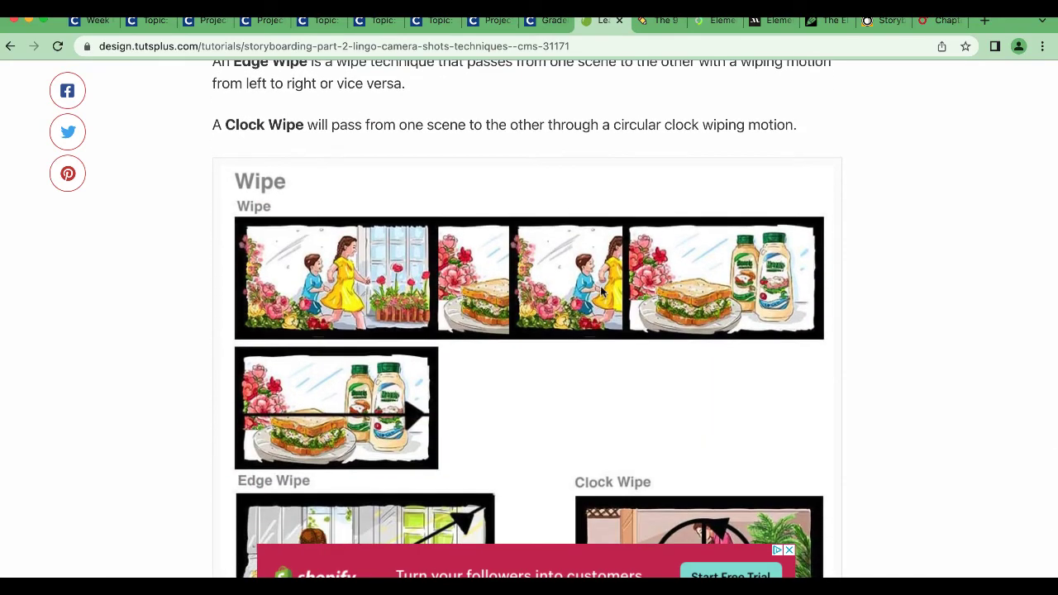
{"action": "scroll", "coordinate": [601, 285], "scroll_direction": "down", "scroll_amount": 4}
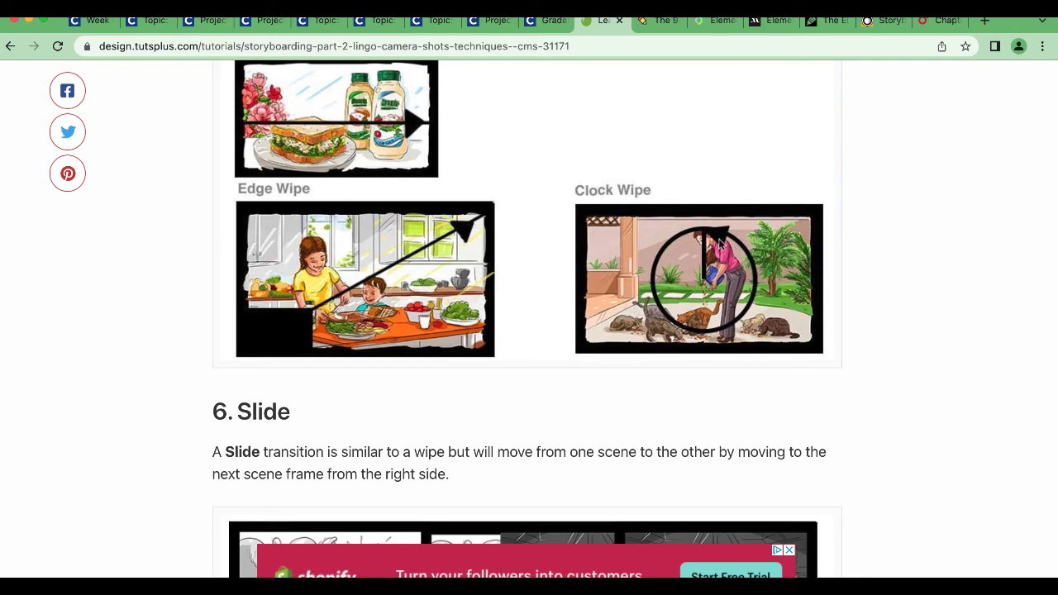
{"action": "scroll", "coordinate": [719, 240], "scroll_direction": "down", "scroll_amount": 5}
{"action": "scroll", "coordinate": [720, 242], "scroll_direction": "down", "scroll_amount": 1}
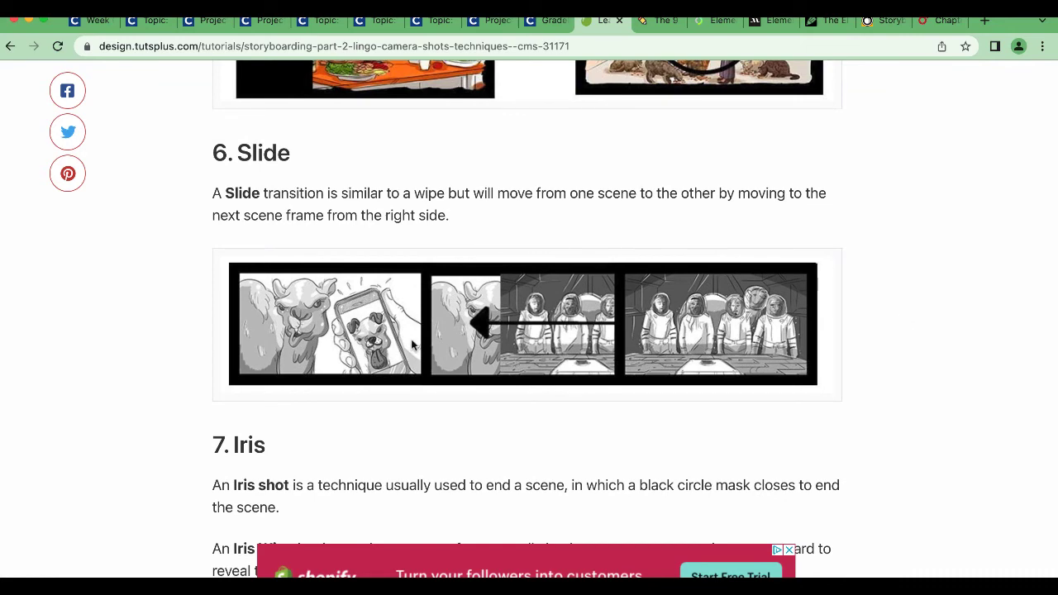
Review the Iris Out, Iris In and Morph examples through to the end of the storyboarding article.
{"action": "scroll", "coordinate": [412, 346], "scroll_direction": "down", "scroll_amount": 1}
{"action": "scroll", "coordinate": [445, 271], "scroll_direction": "down", "scroll_amount": 1}
{"action": "scroll", "coordinate": [445, 270], "scroll_direction": "down", "scroll_amount": 6}
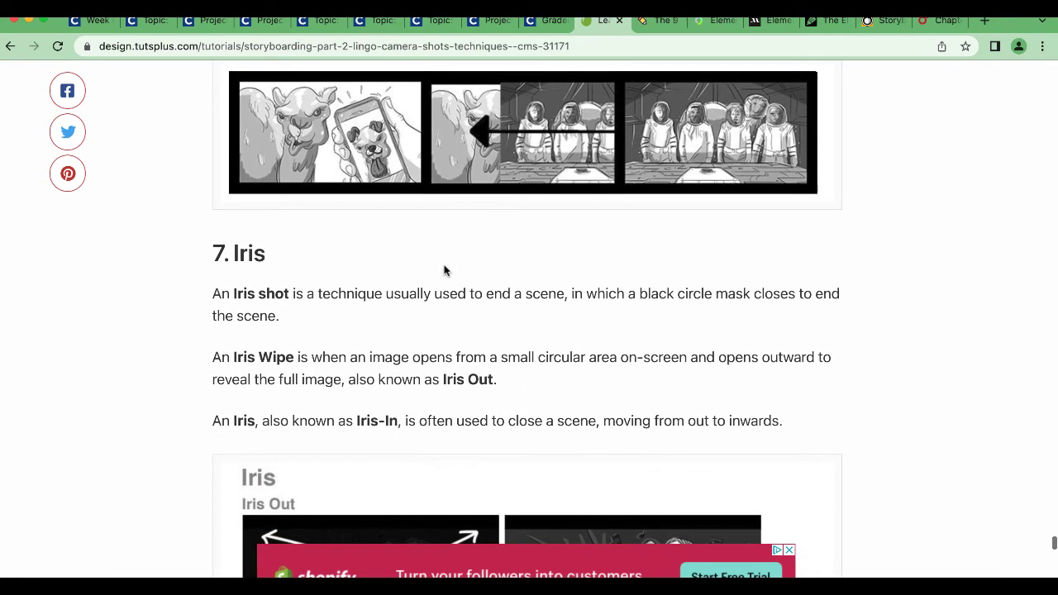
{"action": "scroll", "coordinate": [445, 270], "scroll_direction": "down", "scroll_amount": 4}
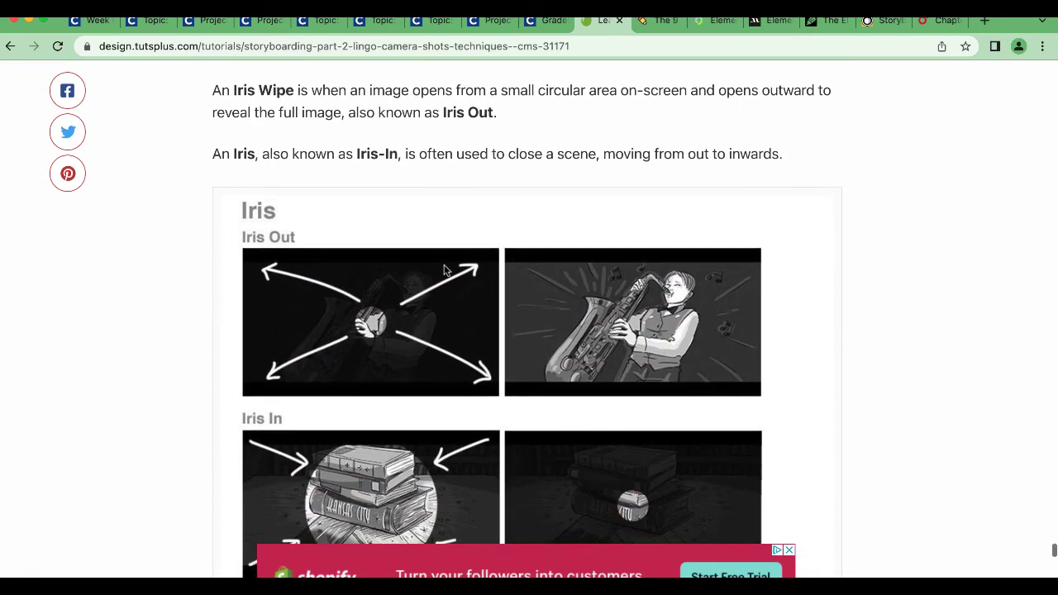
{"action": "scroll", "coordinate": [444, 270], "scroll_direction": "down", "scroll_amount": 3}
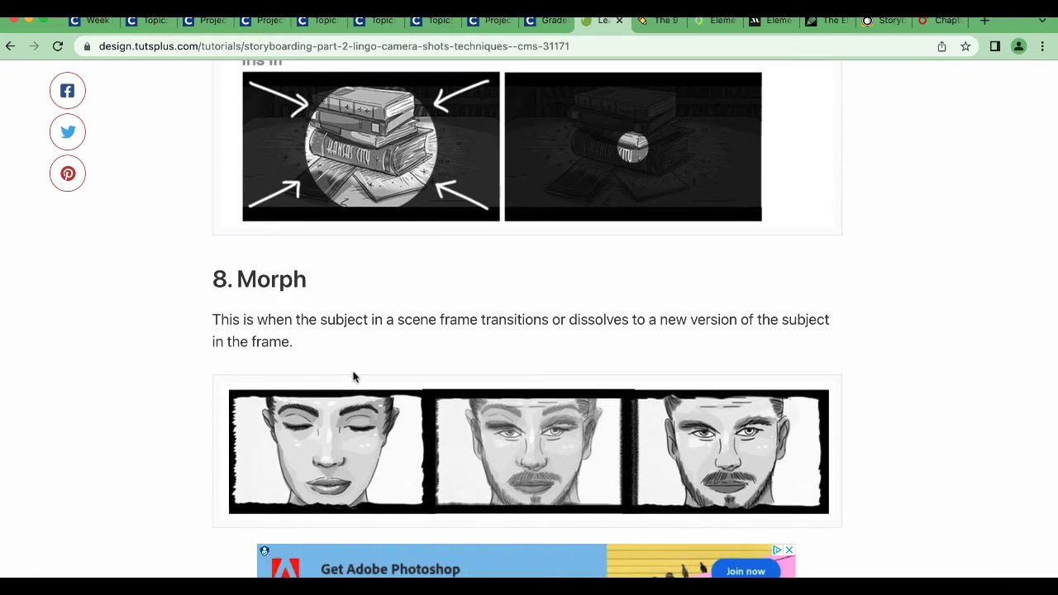
{"action": "scroll", "coordinate": [353, 377], "scroll_direction": "down", "scroll_amount": 10}
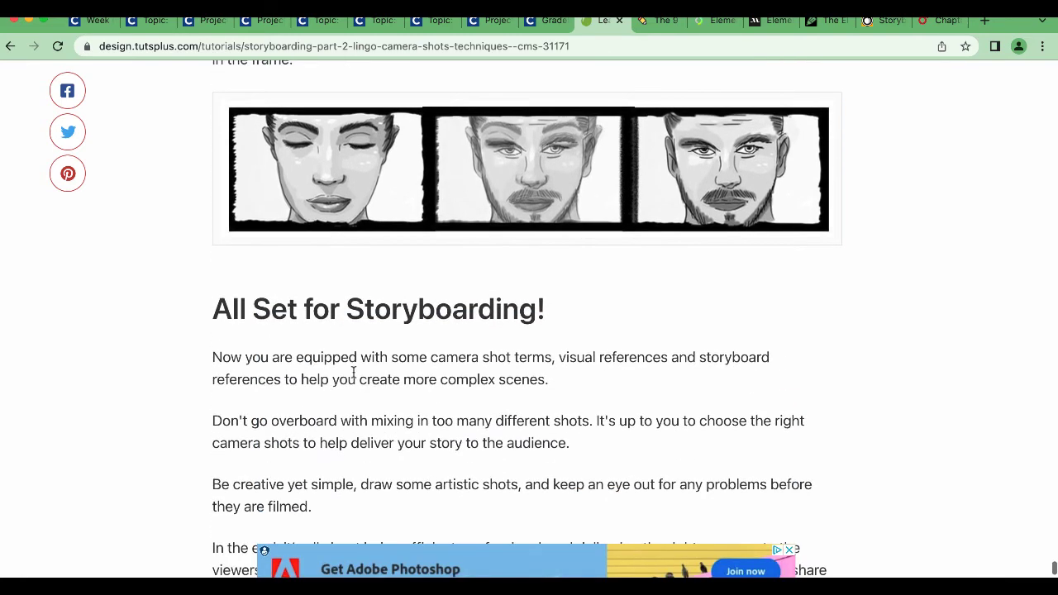
{"action": "scroll", "coordinate": [353, 378], "scroll_direction": "up", "scroll_amount": 15}
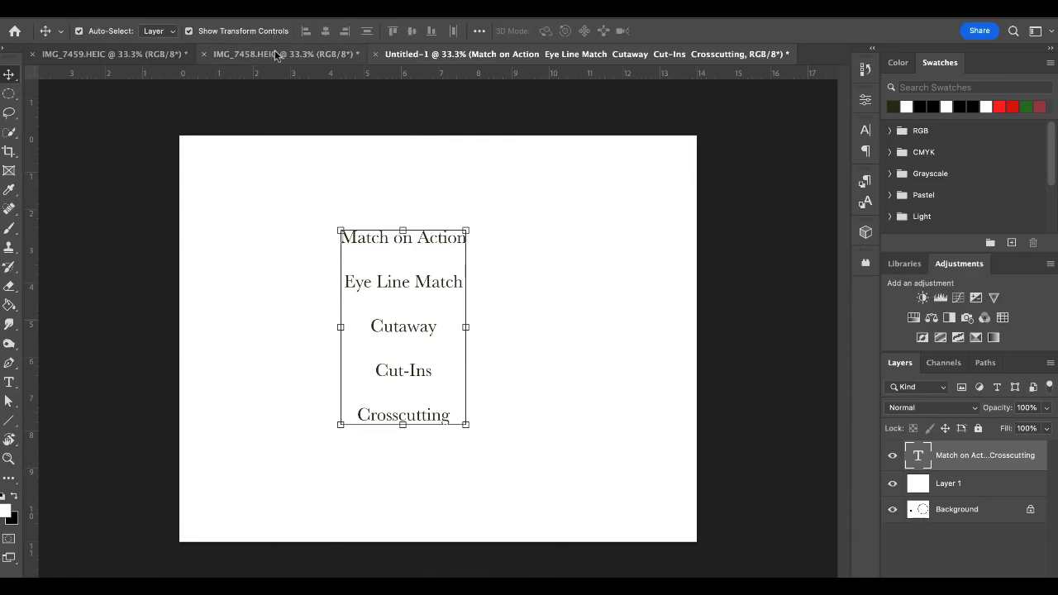
In Photoshop, view the tonal value scale in IMG_7458.HEIC and the tonal contrast drawings in IMG_7459.HEIC.
{"action": "left_click", "coordinate": [280, 54]}
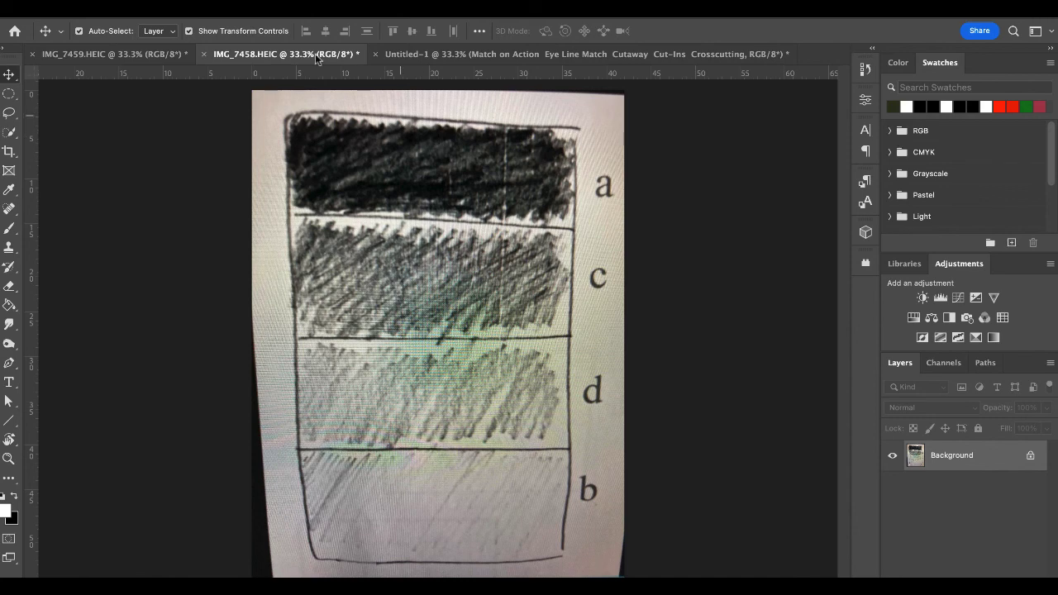
{"action": "left_click", "coordinate": [106, 54]}
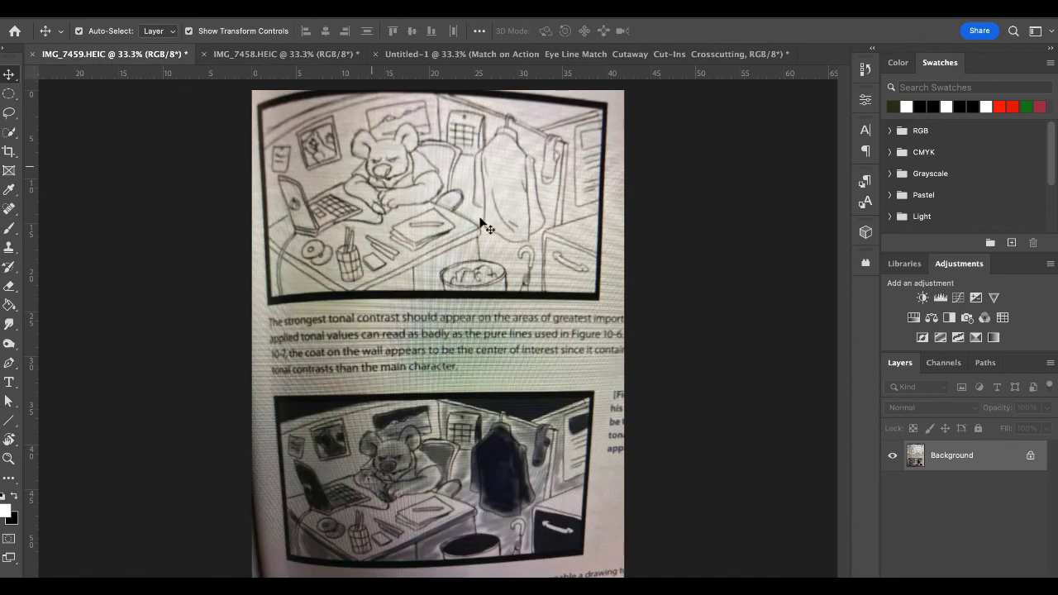